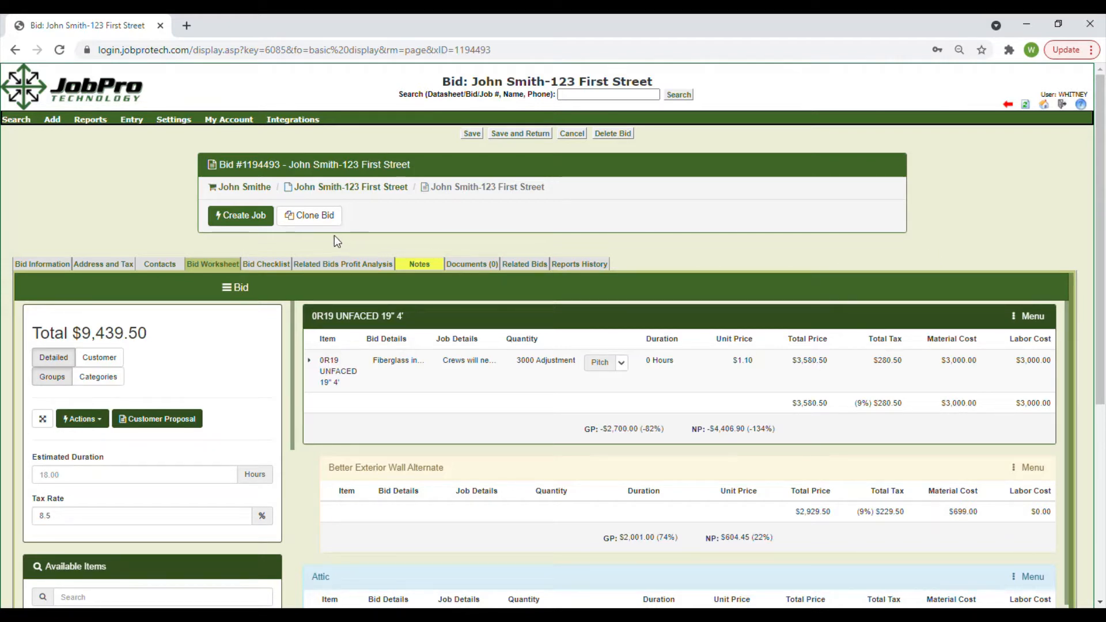
# Step: Start converting the accepted bid into a job from the bid worksheet
pyautogui.click(258, 219)
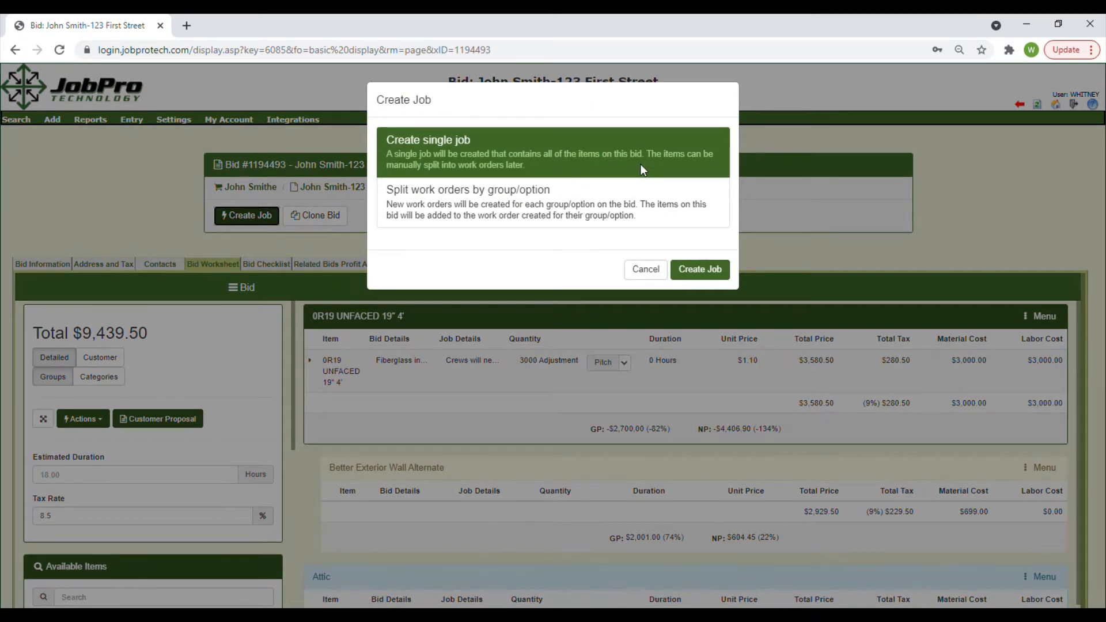
# Step: Create a single job containing all bid items, giving a $9,439.50 billable job
pyautogui.click(643, 191)
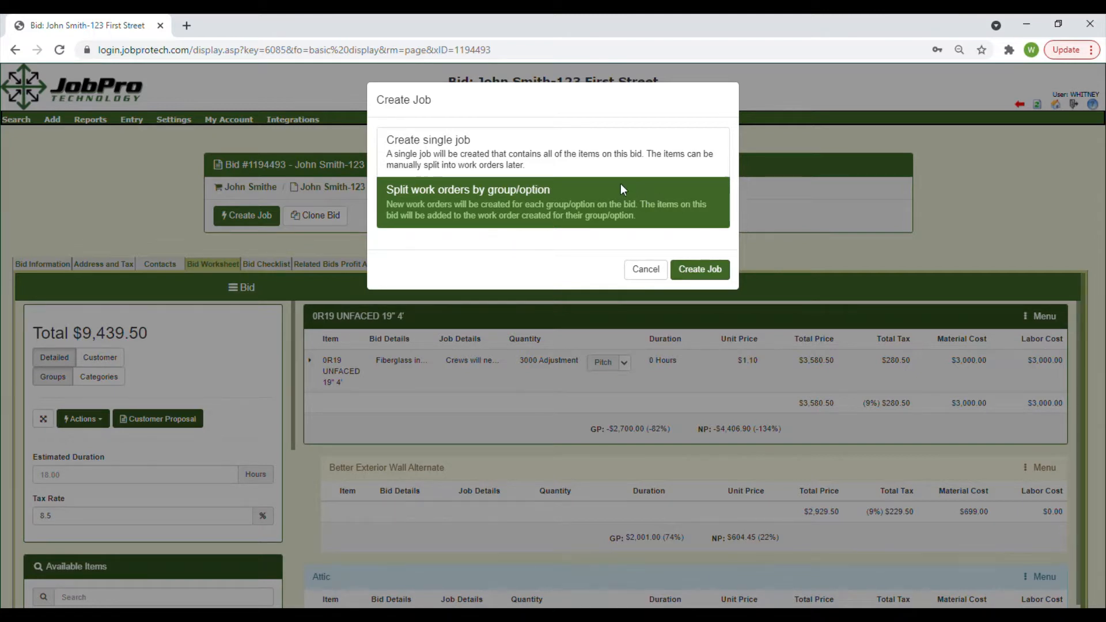
pyautogui.click(589, 161)
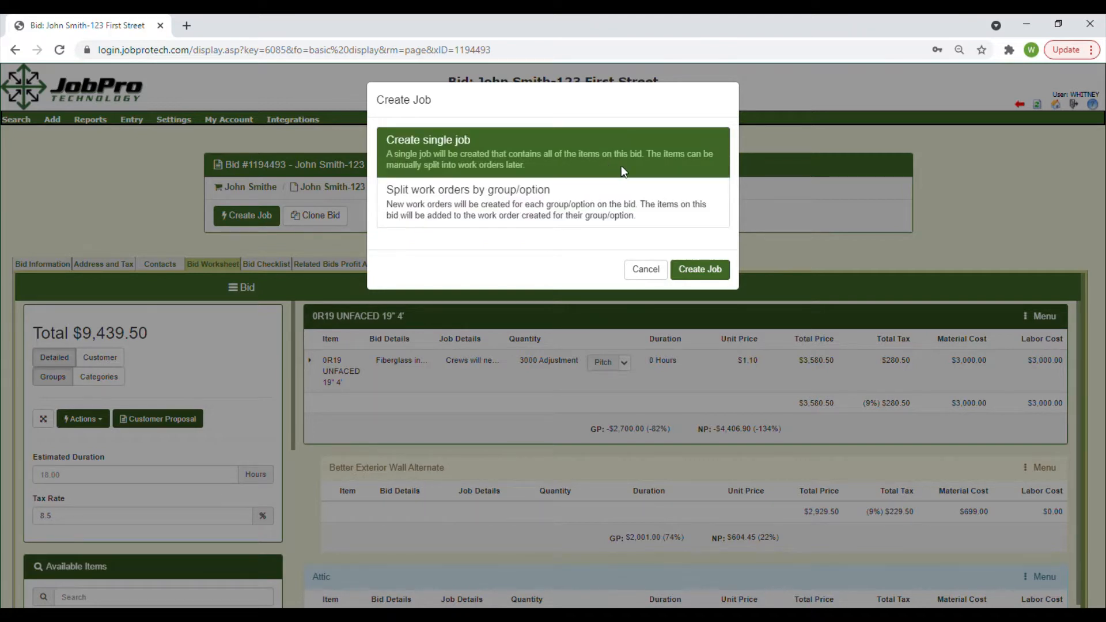
pyautogui.click(706, 276)
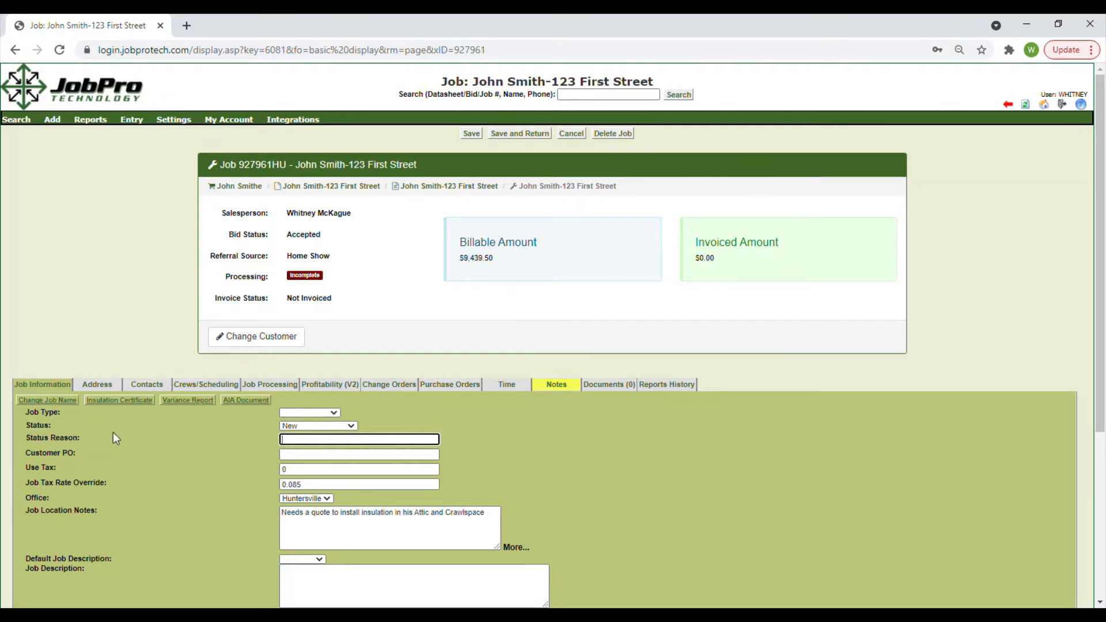
# Step: Review the job's Information, Address, Contacts, Notes, Documents and Reports History, ending on Crews/Scheduling
pyautogui.scroll(-3, 172, 485)
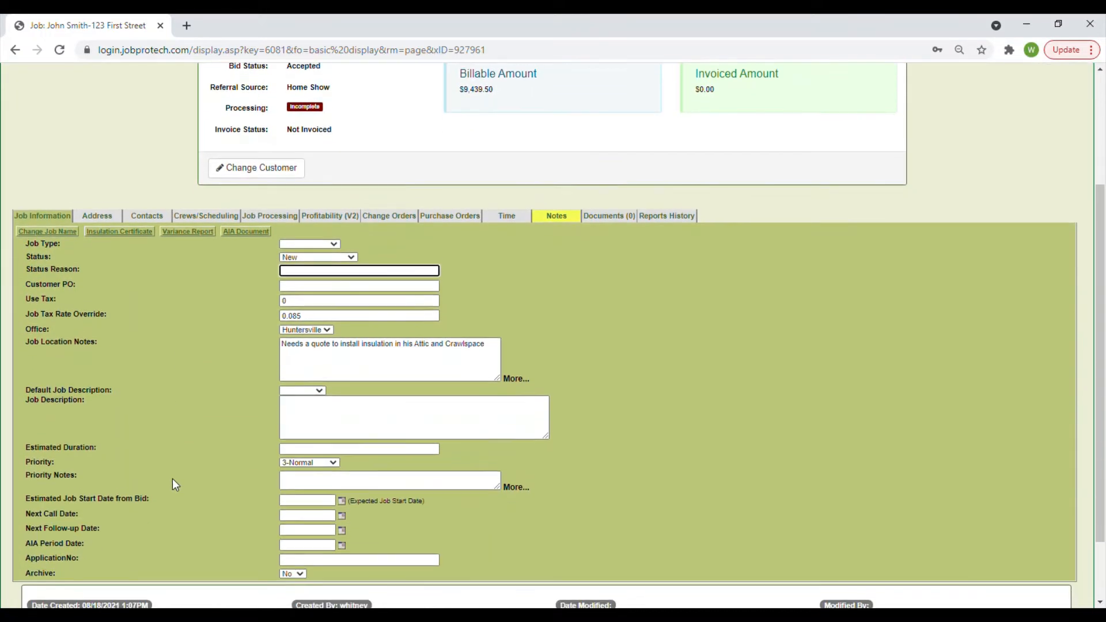
pyautogui.scroll(-1, 173, 482)
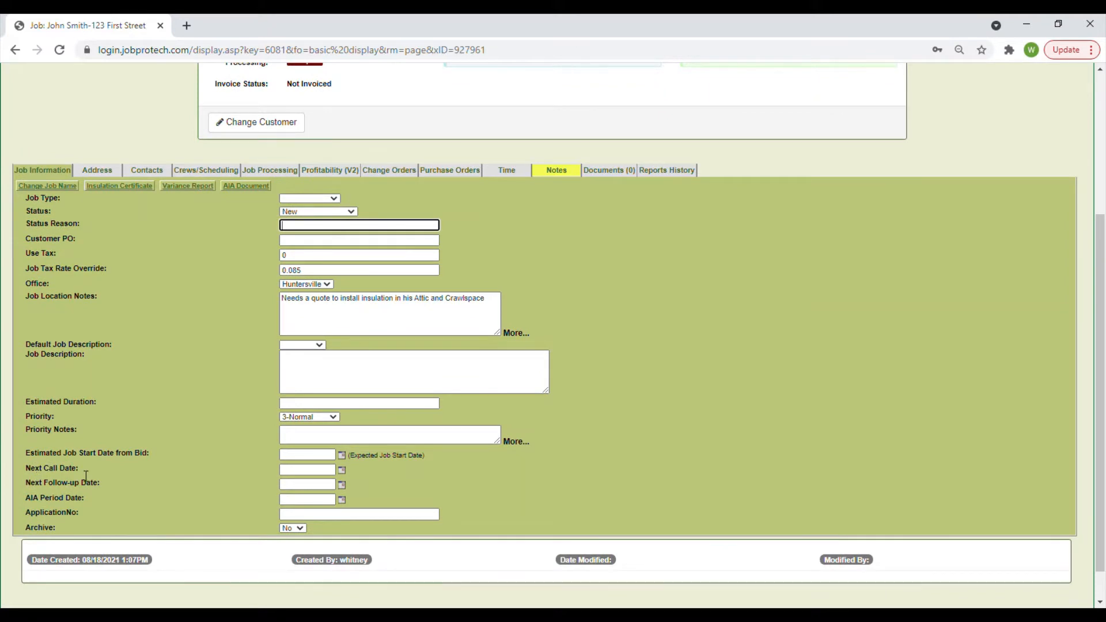
pyautogui.scroll(3, 182, 476)
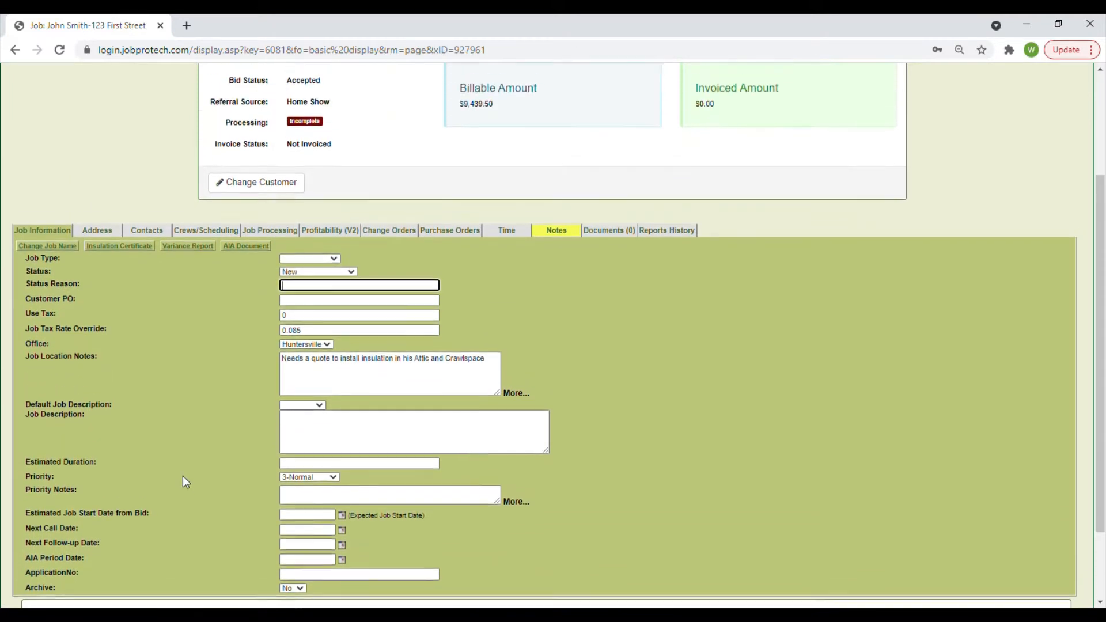
pyautogui.scroll(1, 182, 476)
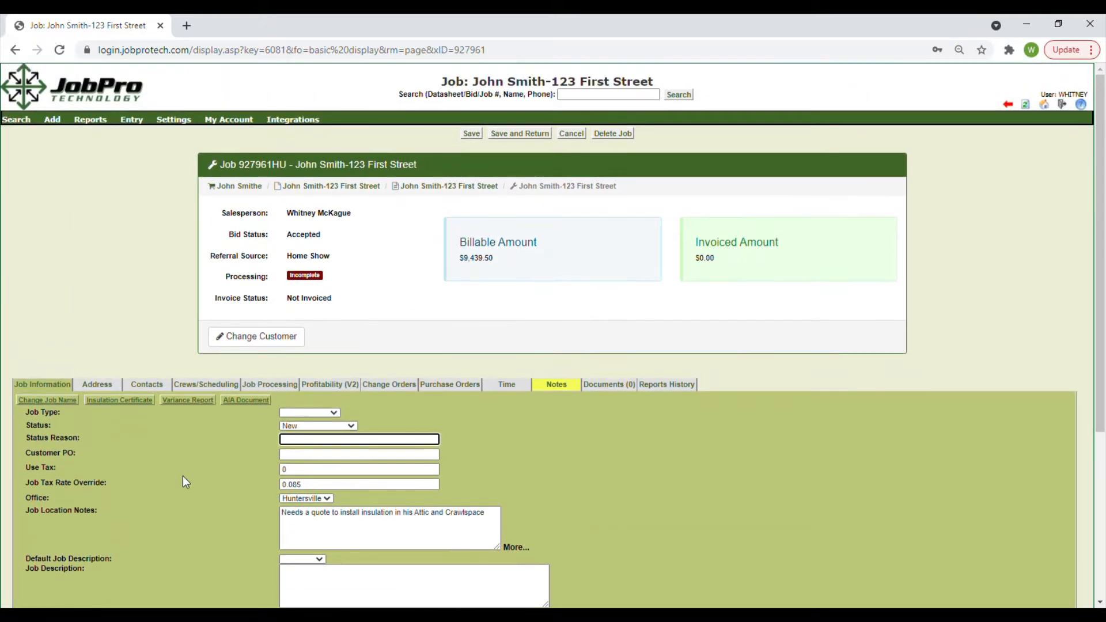
pyautogui.click(104, 387)
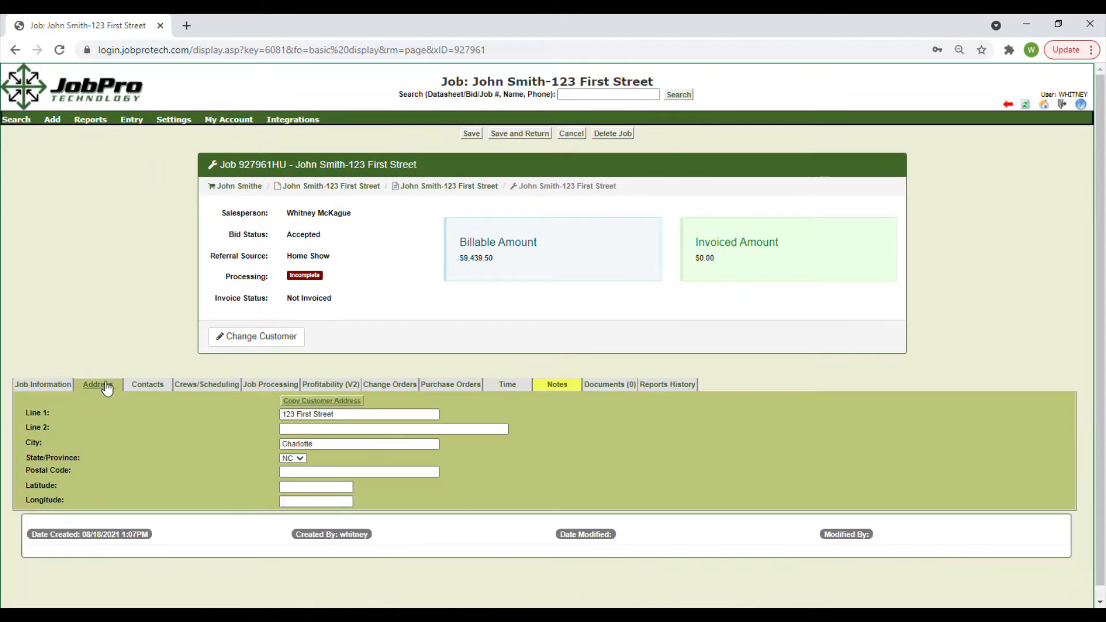
pyautogui.click(145, 386)
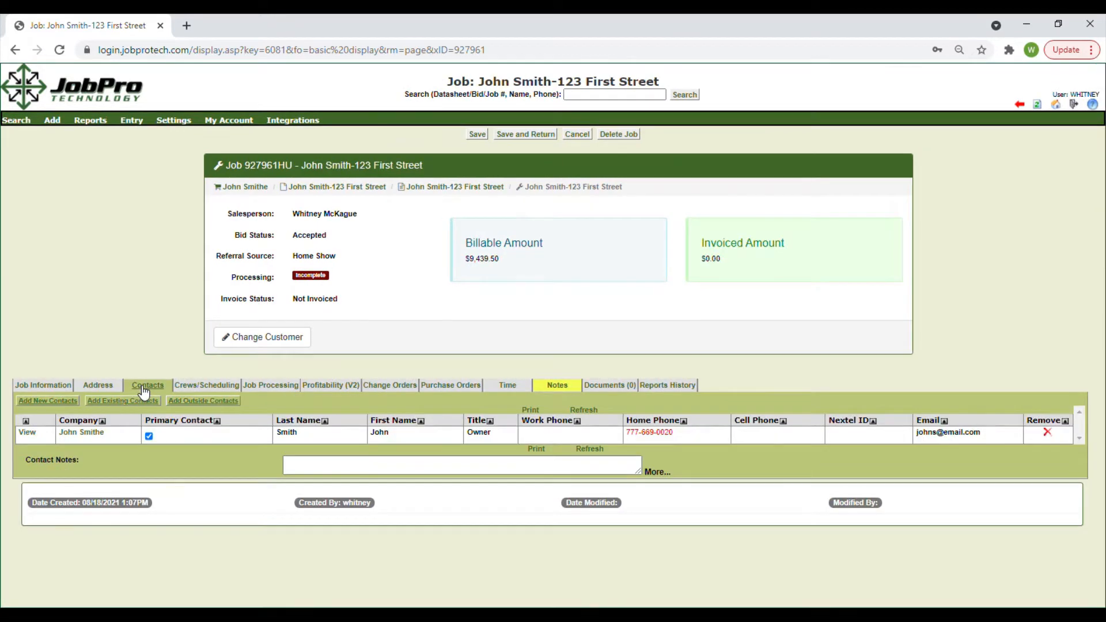
pyautogui.click(559, 392)
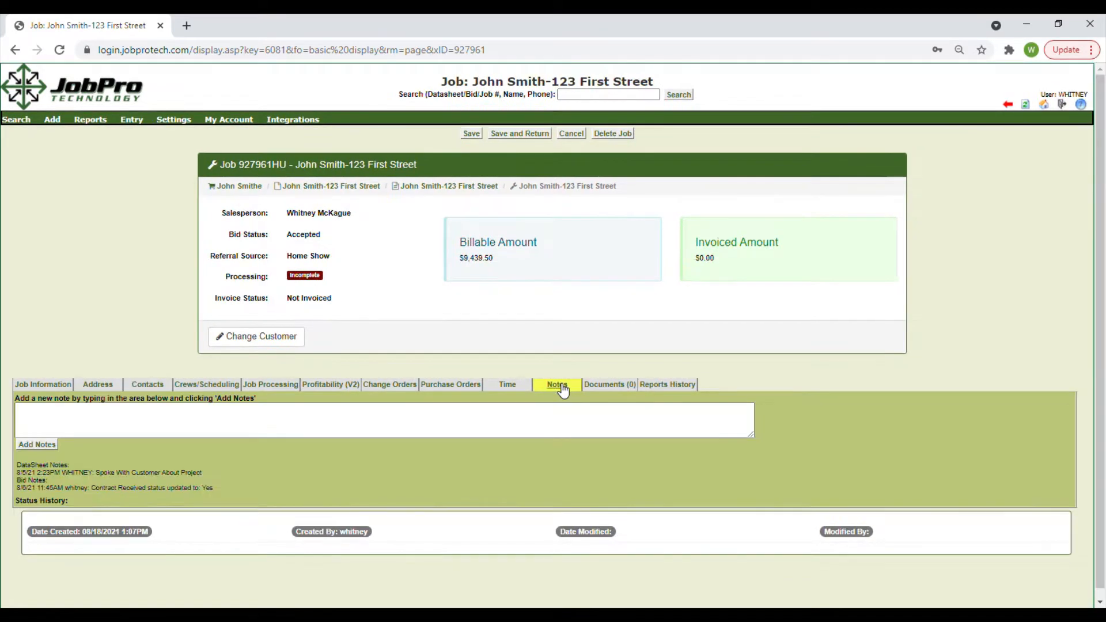
pyautogui.click(606, 388)
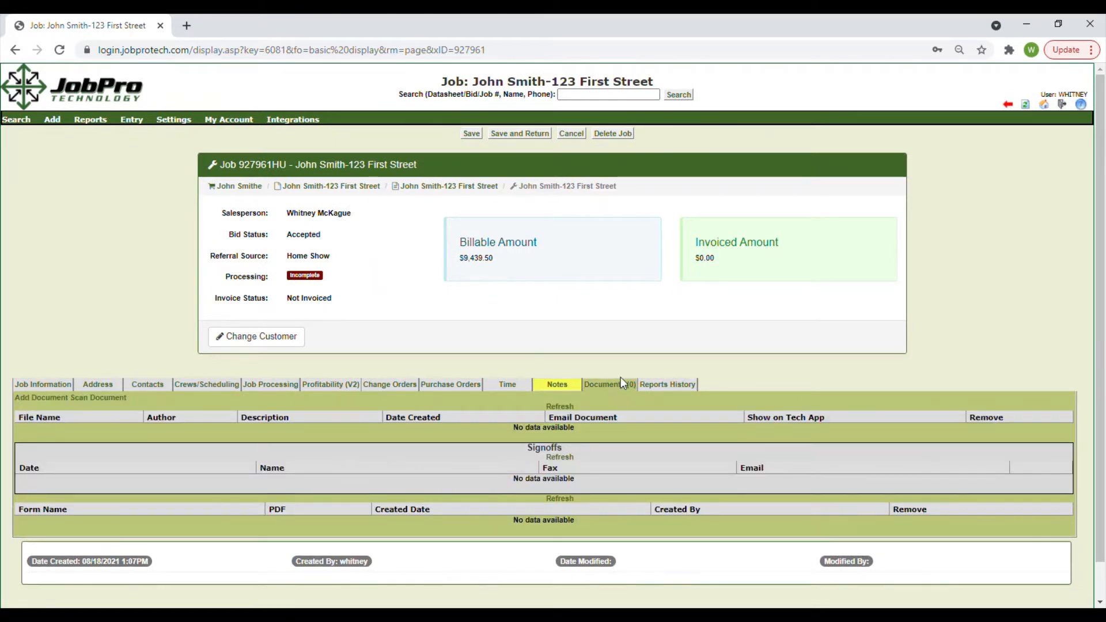
pyautogui.click(669, 386)
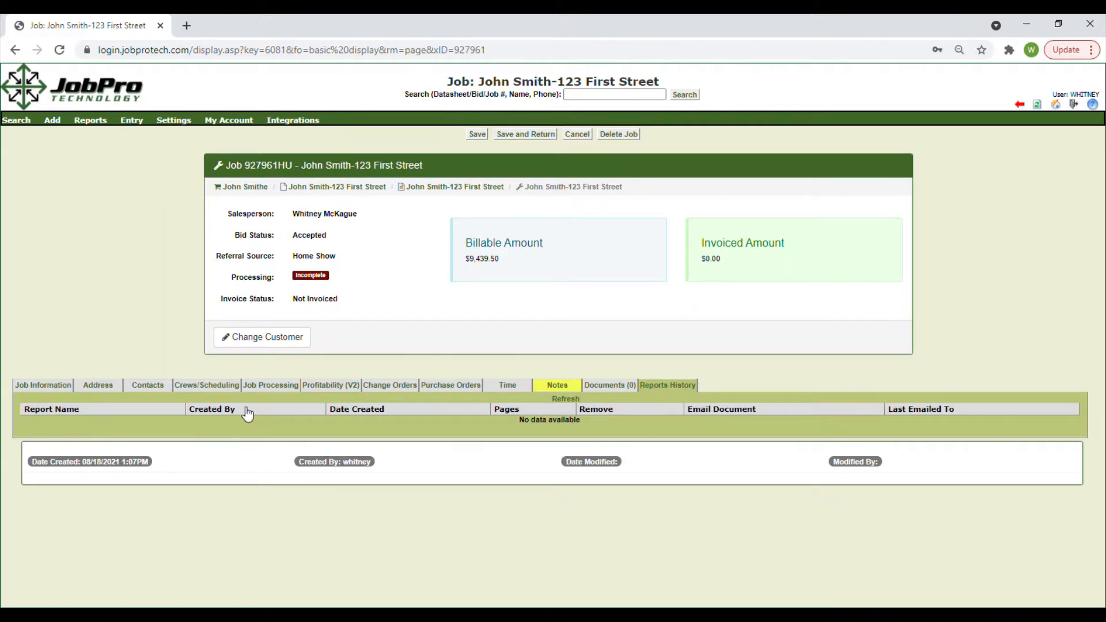
pyautogui.click(224, 394)
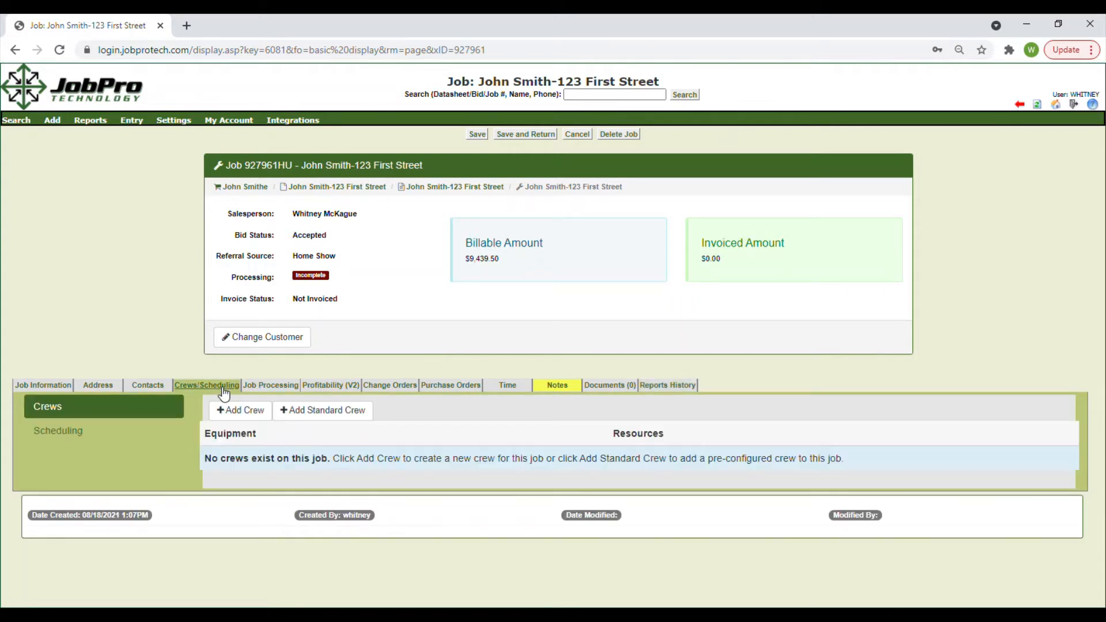
# Step: Add and save a Trailer 45 crew with two resources at 50% each
pyautogui.click(261, 424)
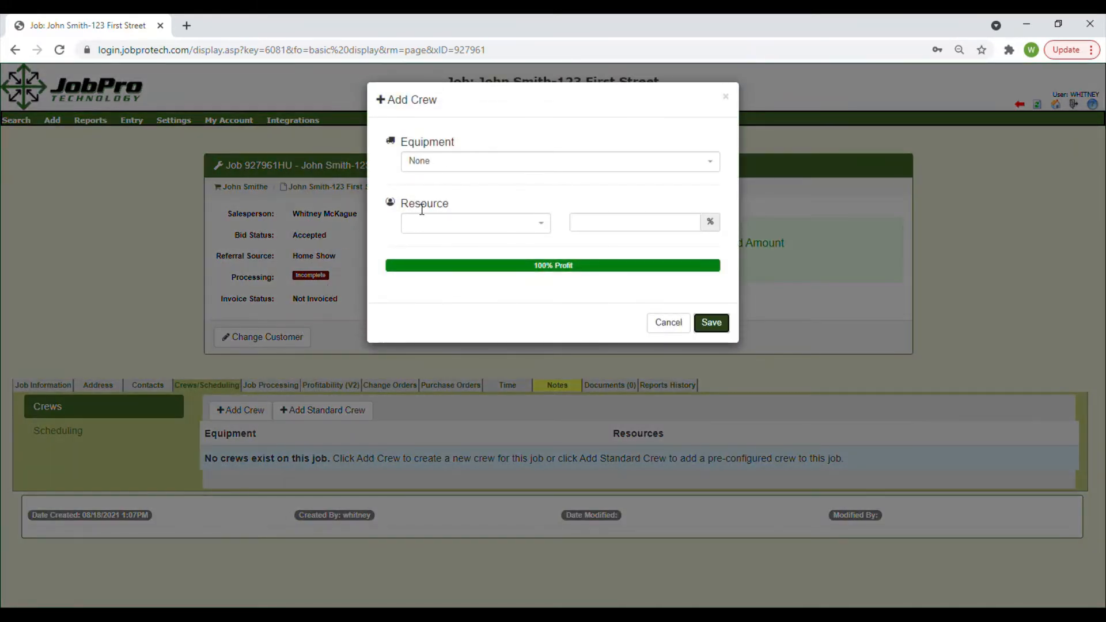
pyautogui.click(448, 167)
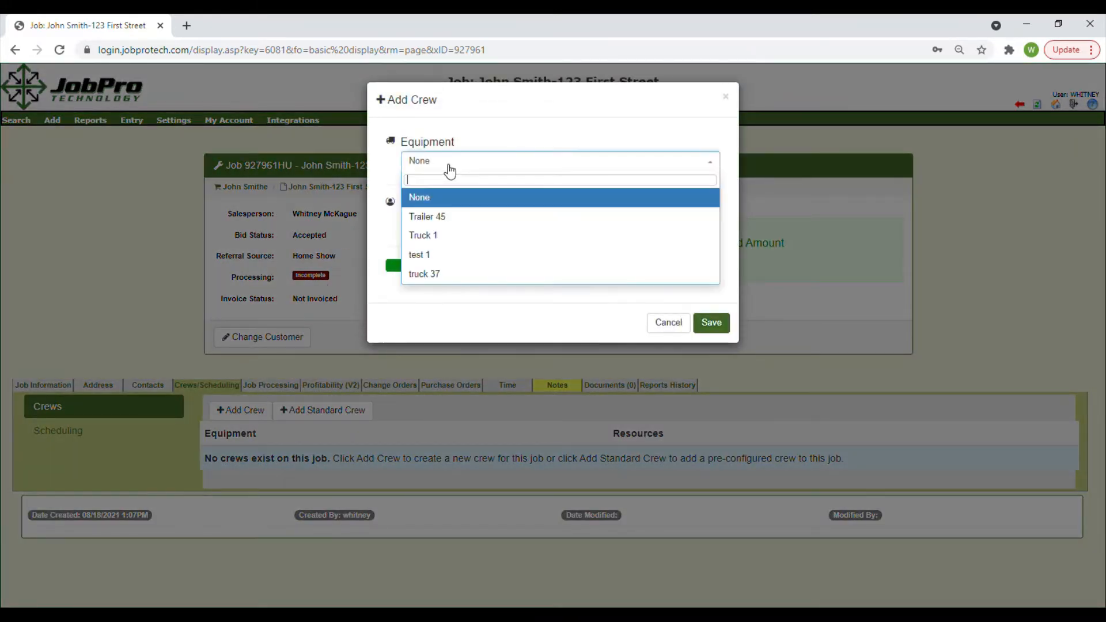
pyautogui.click(443, 217)
pyautogui.click(448, 229)
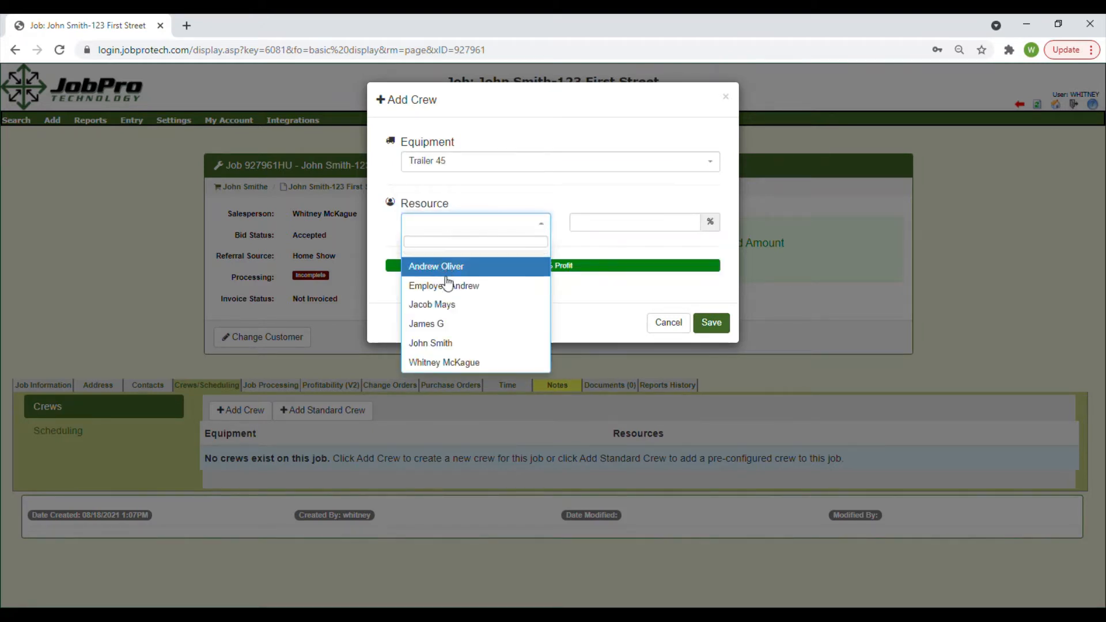
pyautogui.click(456, 365)
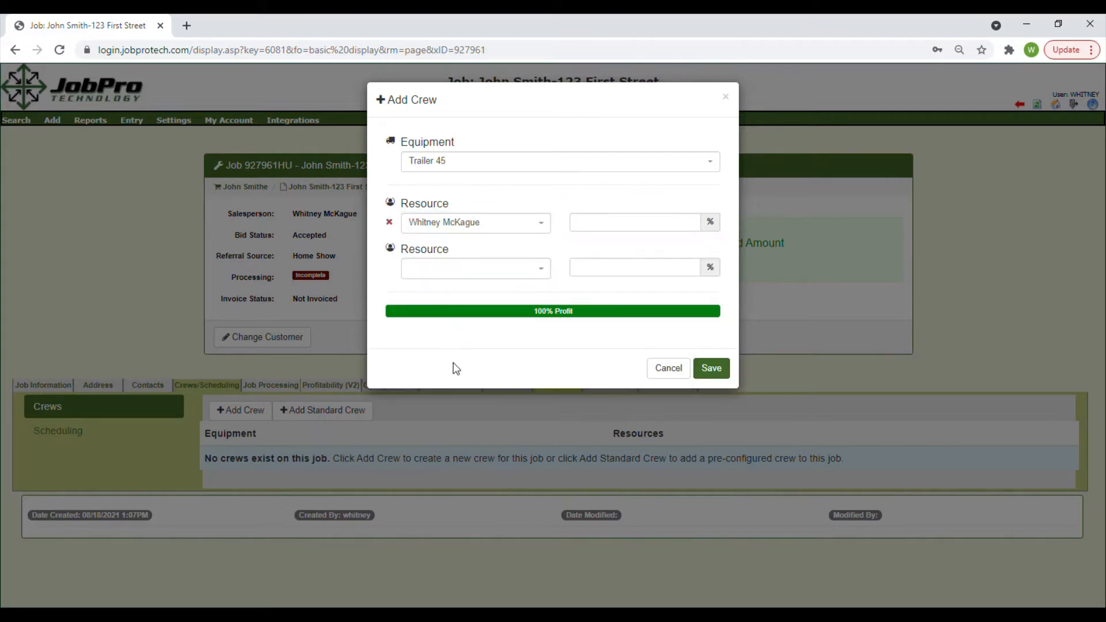
pyautogui.click(441, 277)
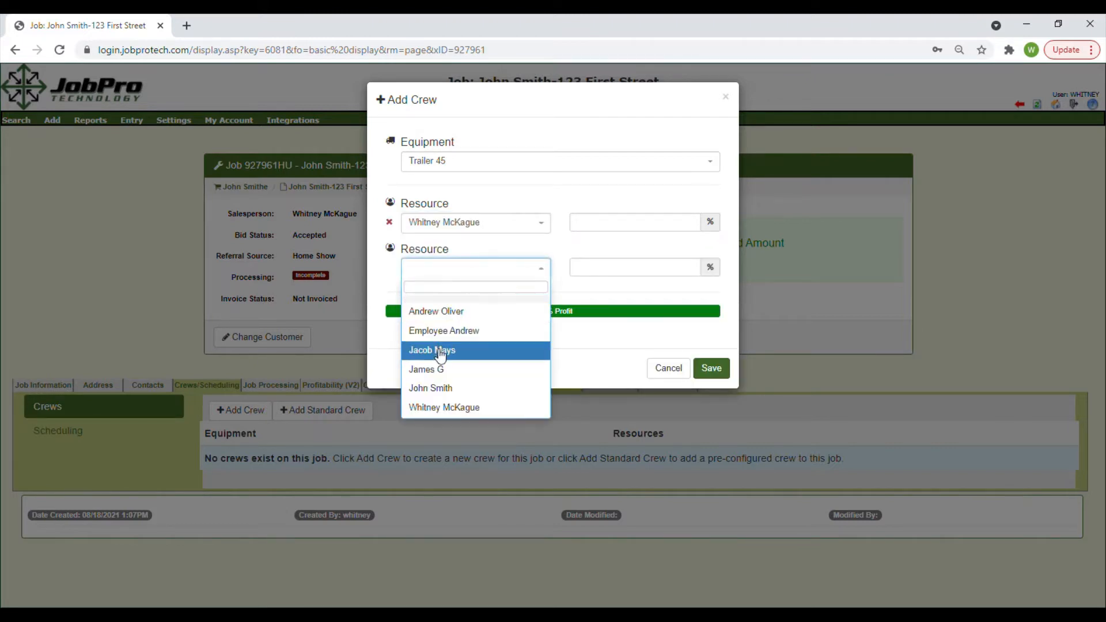
pyautogui.click(447, 390)
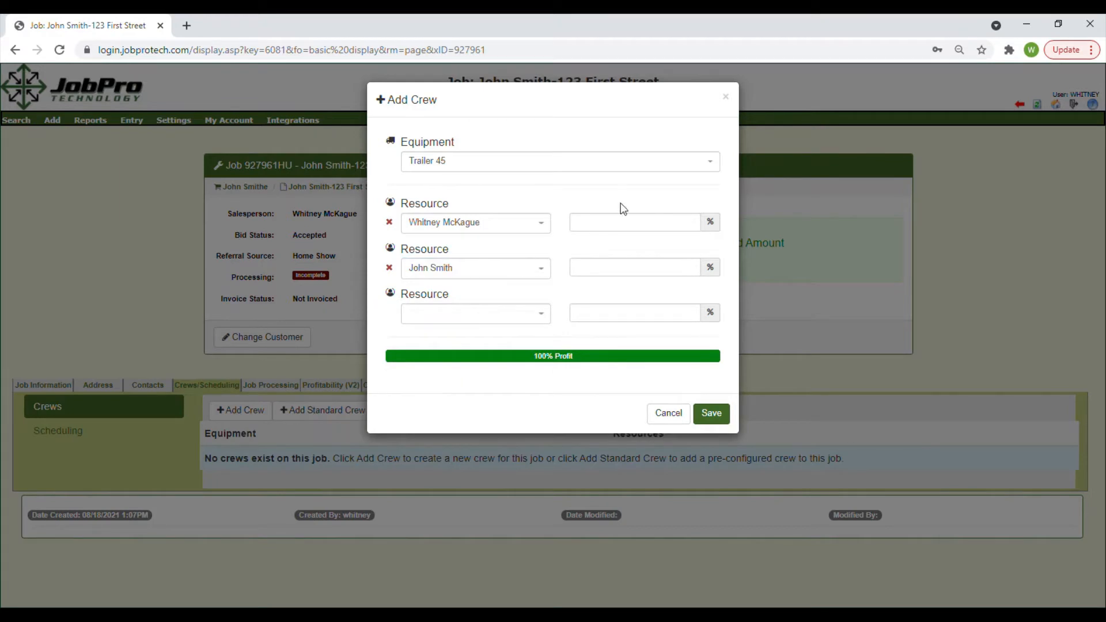
pyautogui.click(609, 230)
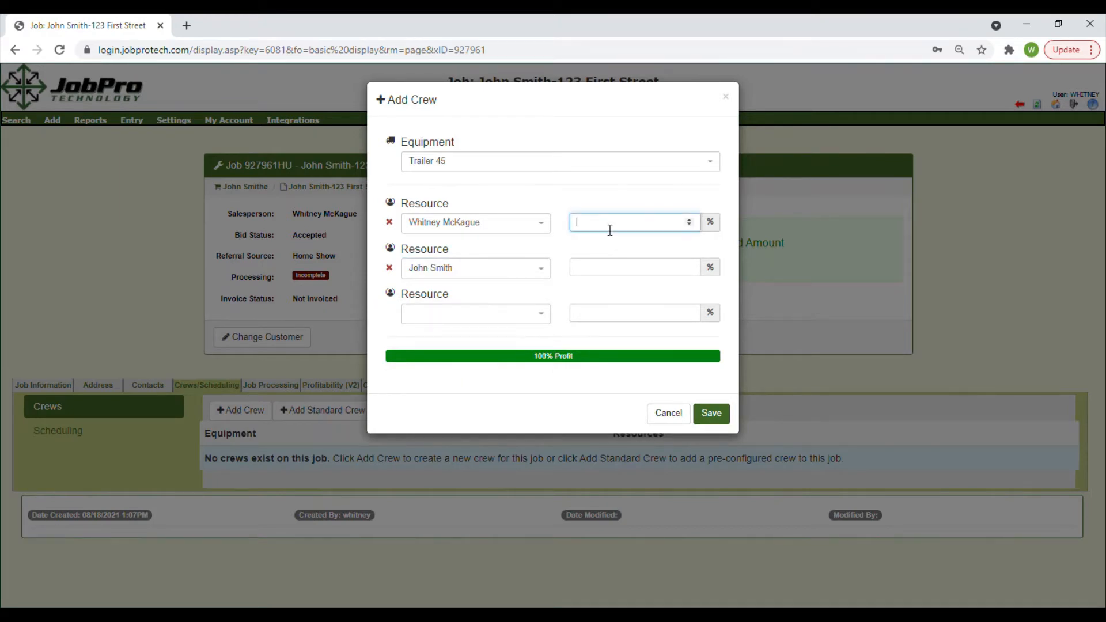
pyautogui.write('50')
pyautogui.click(594, 275)
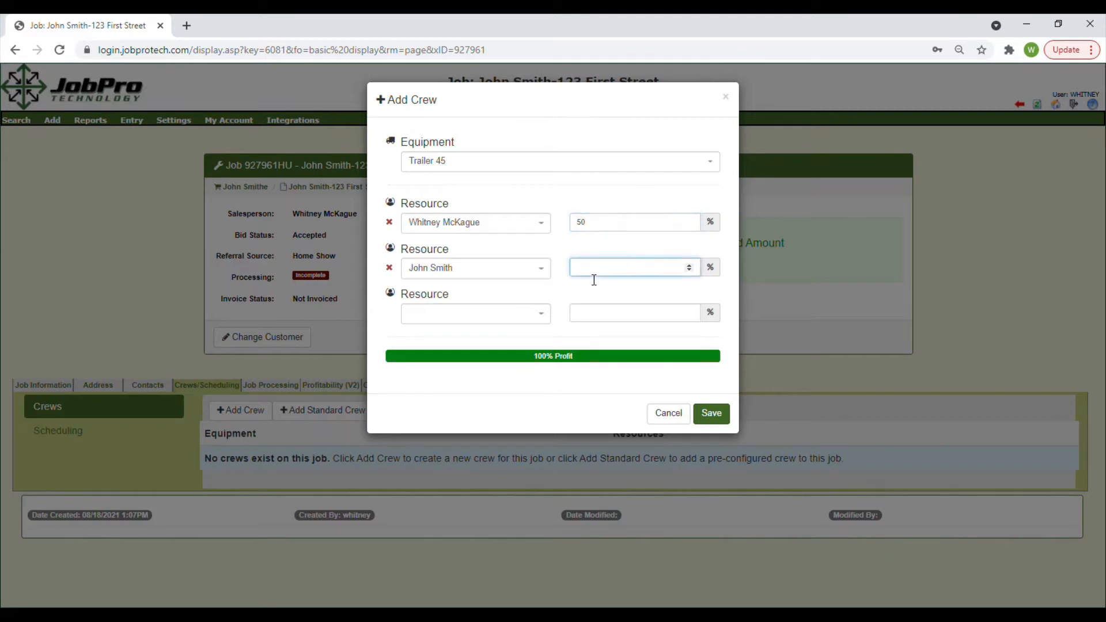
pyautogui.write('50')
pyautogui.click(723, 417)
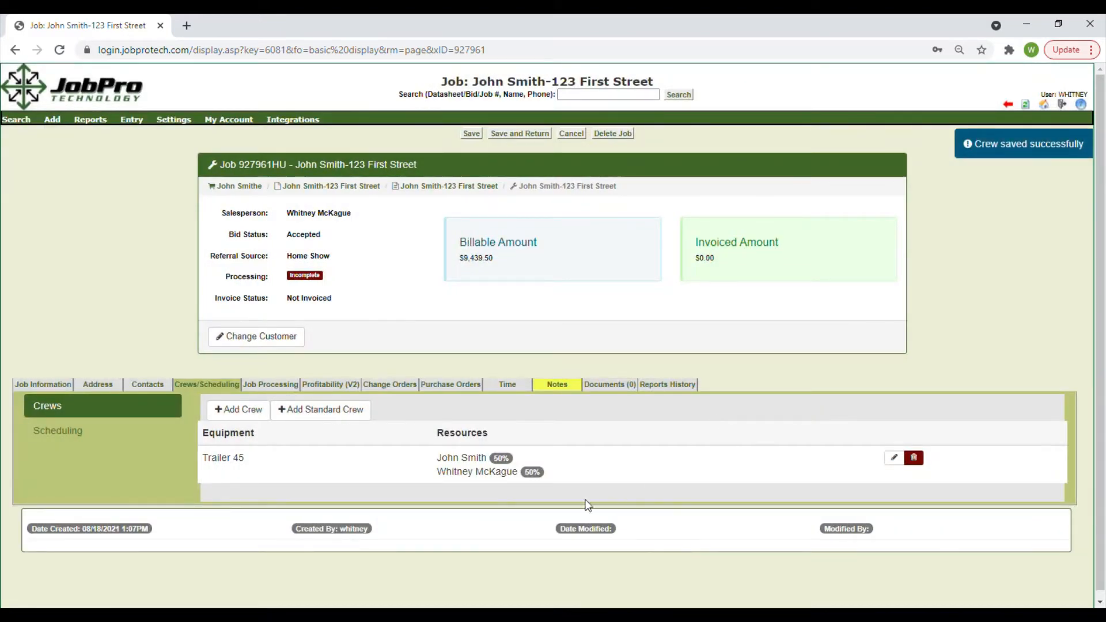
# Step: Schedule an 8/18/2021 calendar event for the Trailer 45 crew and save the job
pyautogui.click(119, 439)
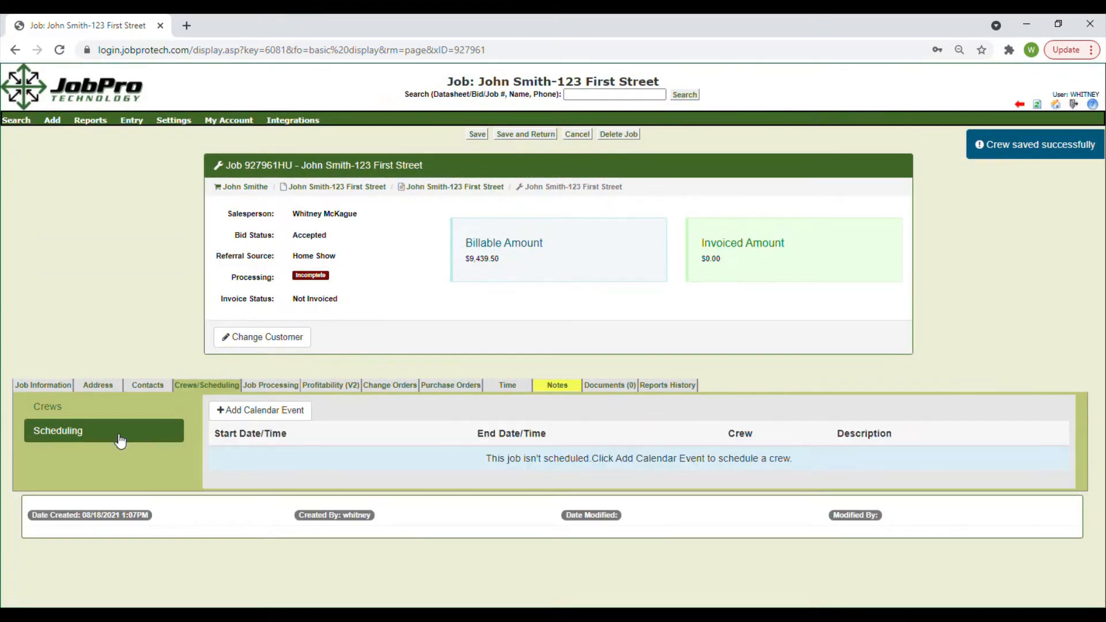
pyautogui.click(272, 419)
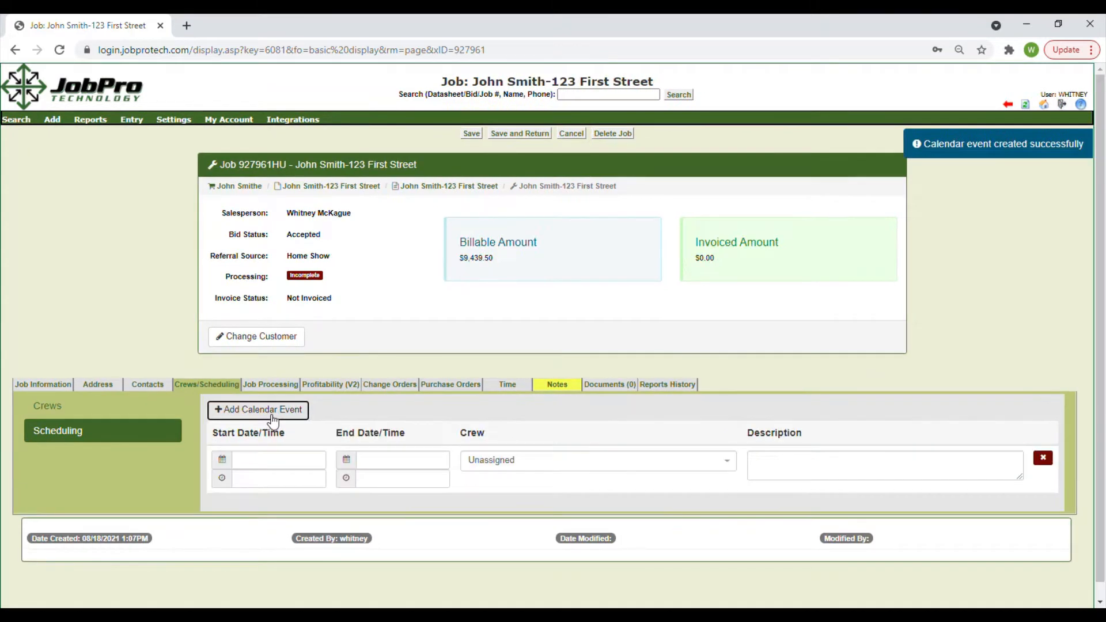
pyautogui.click(231, 467)
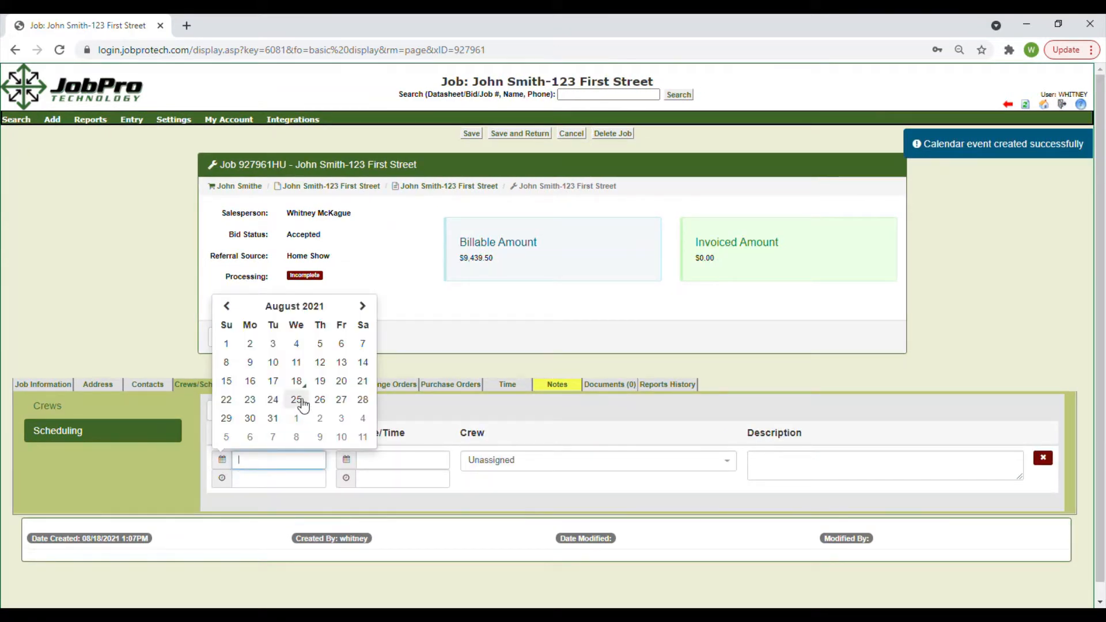
pyautogui.click(296, 380)
pyautogui.click(355, 461)
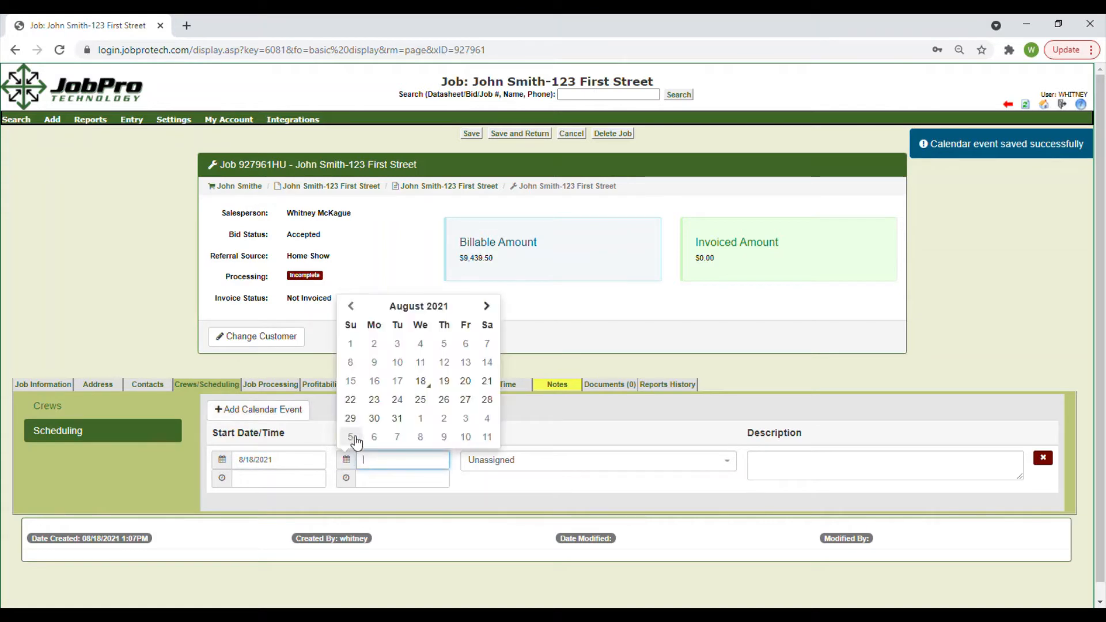
pyautogui.click(421, 382)
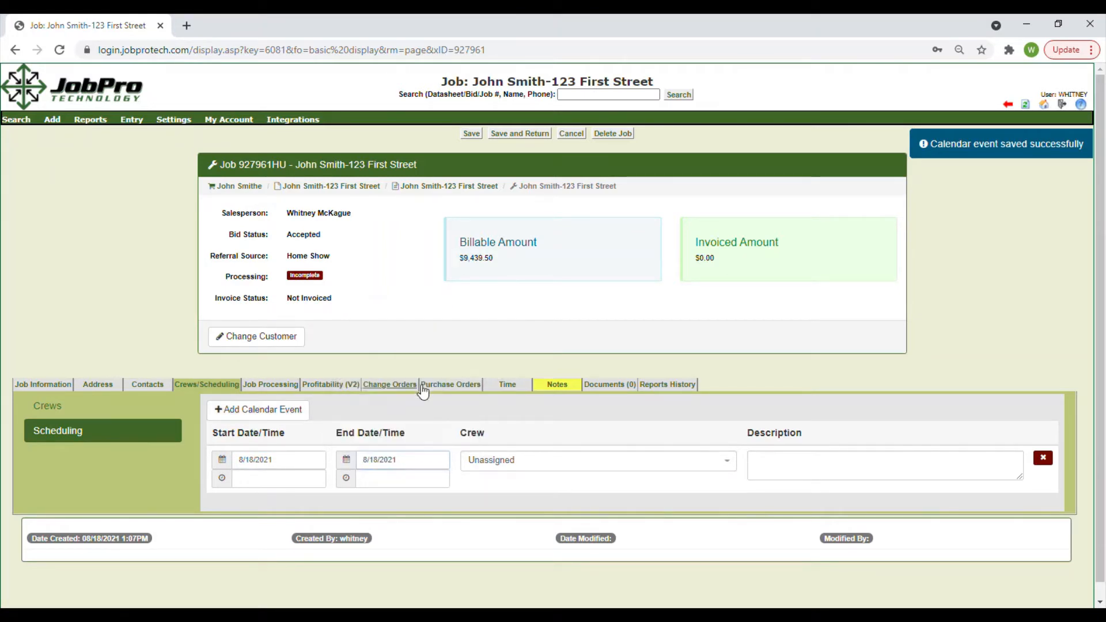
pyautogui.click(504, 461)
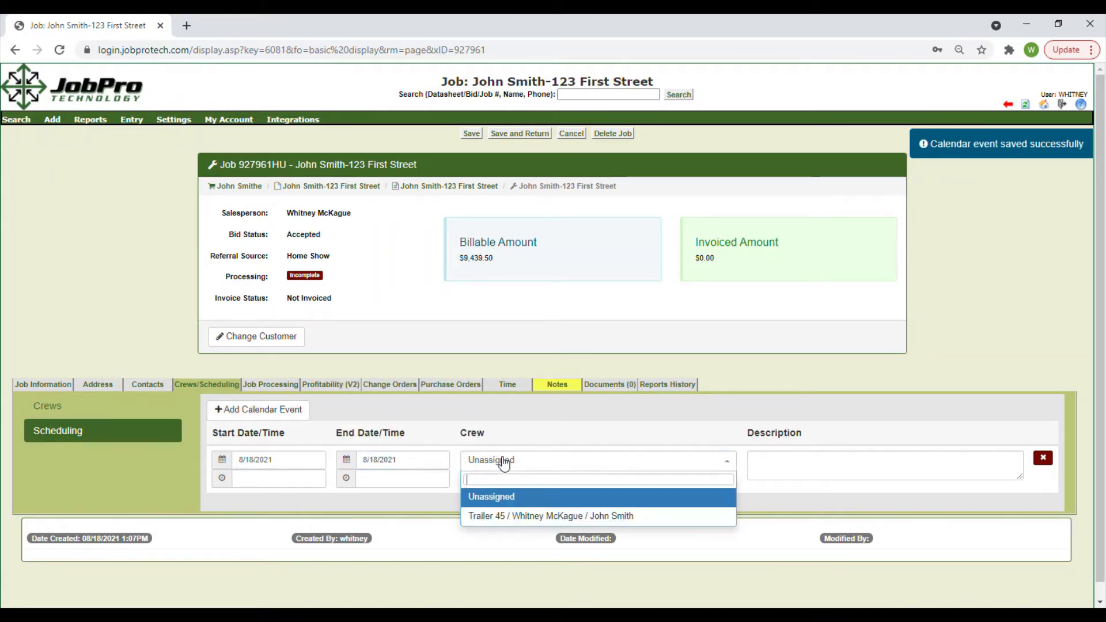
pyautogui.click(510, 516)
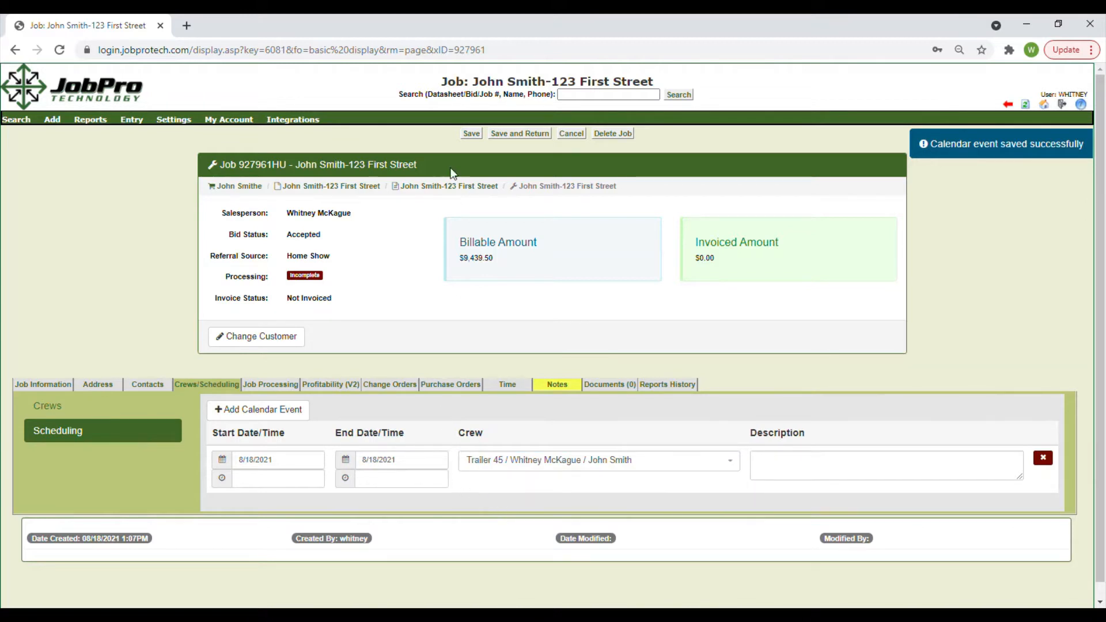
pyautogui.click(471, 134)
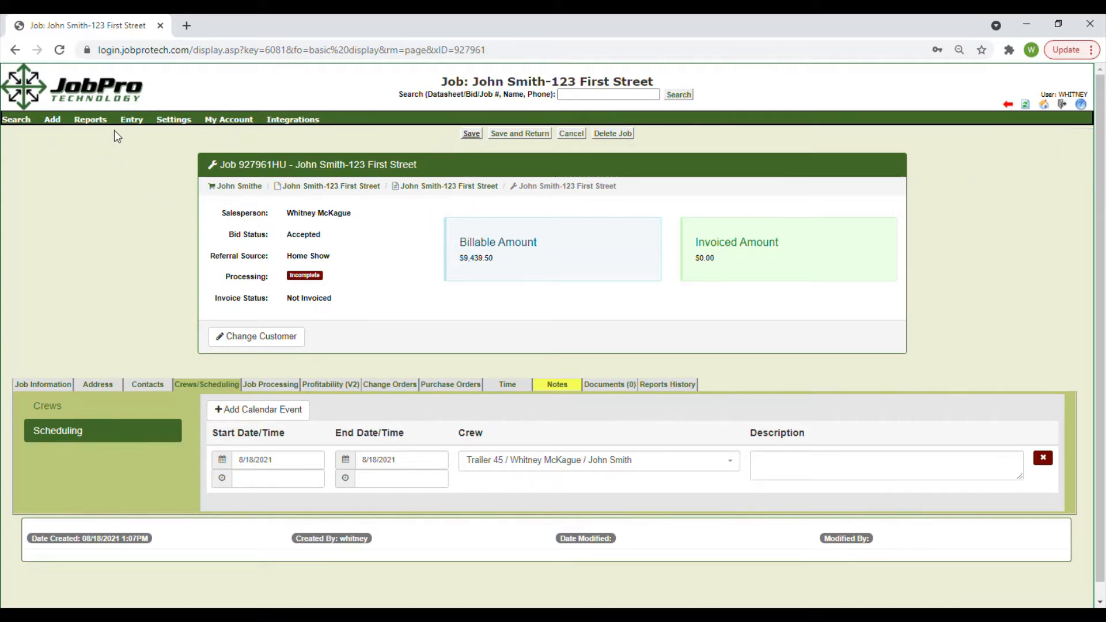
# Step: Open the Scheduler, search jobs by the customer's name, and drag 927961HU onto Thursday
pyautogui.moveTo(126, 127)
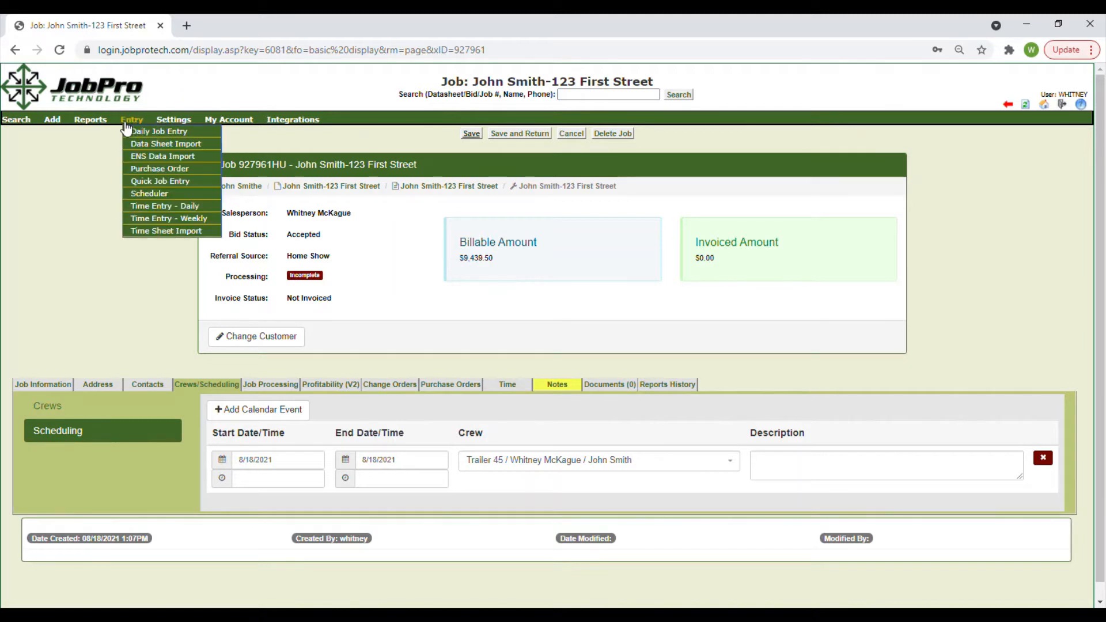
pyautogui.click(147, 197)
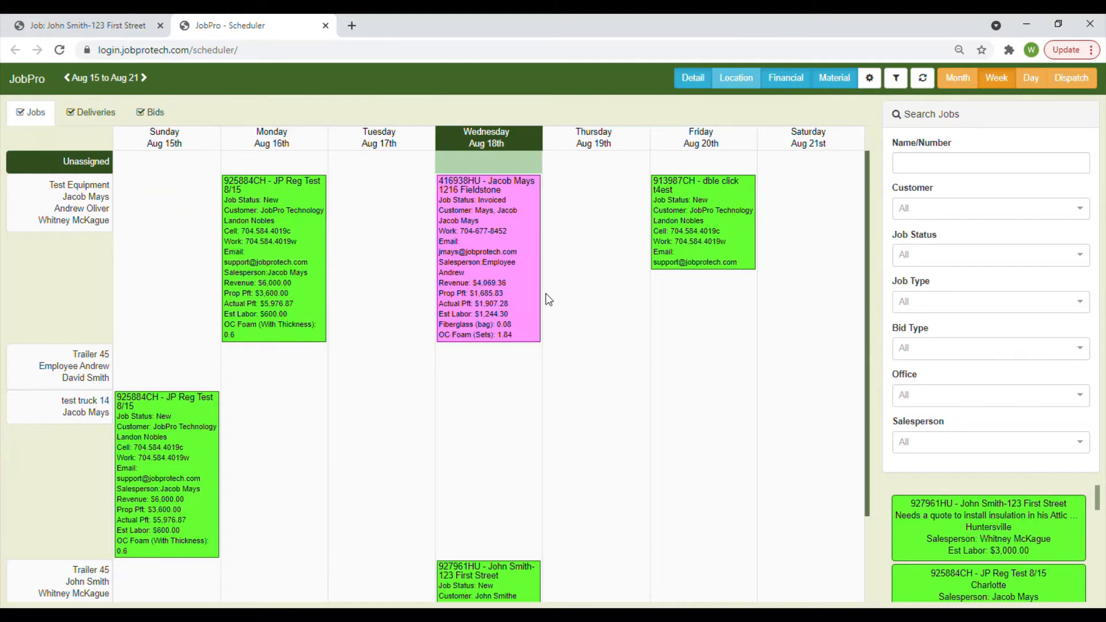
pyautogui.scroll(-2, 544, 333)
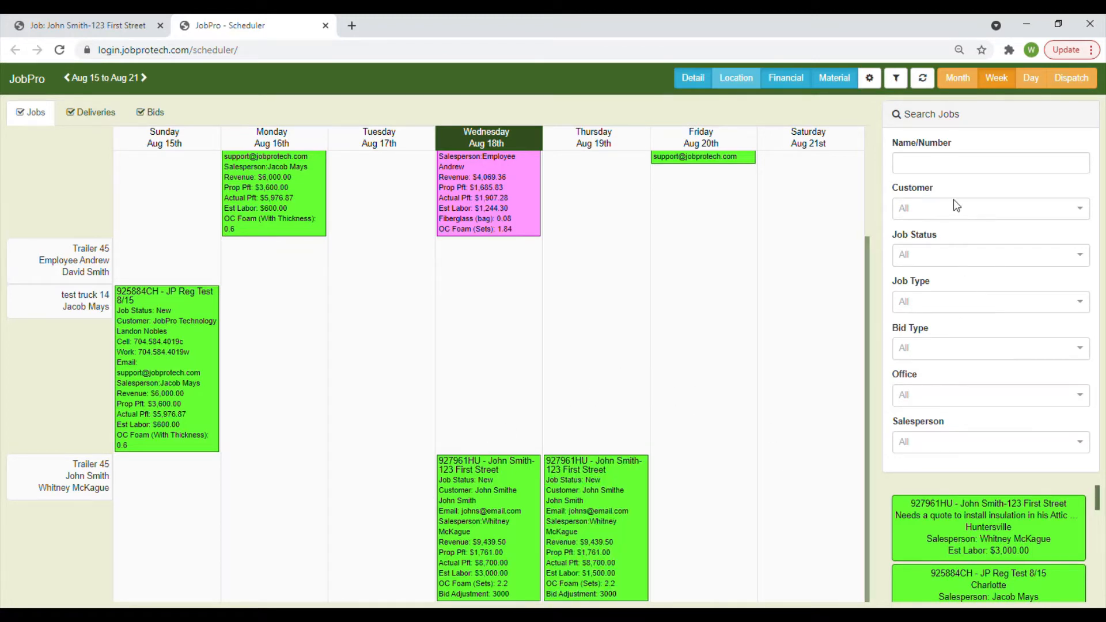
pyautogui.click(945, 168)
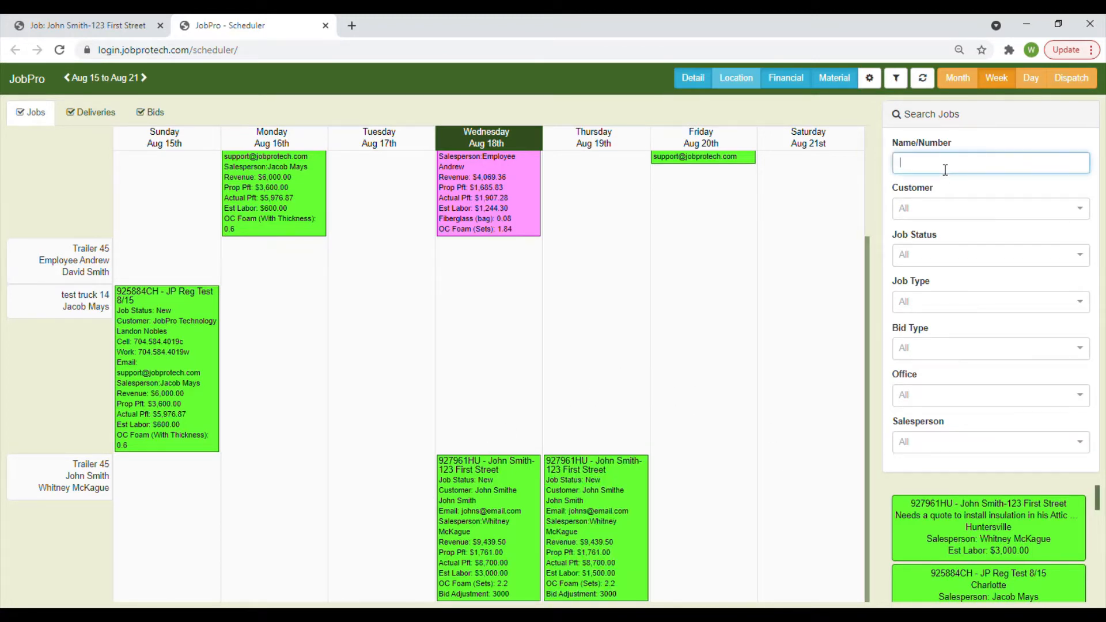
pyautogui.write('John Smith')
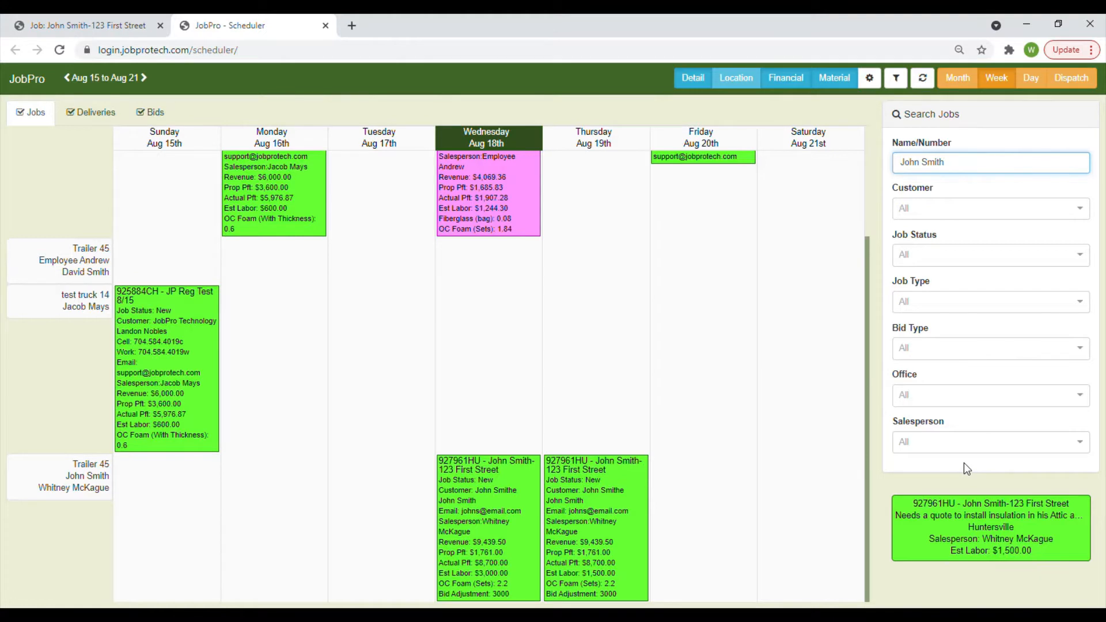
pyautogui.press('BackSpace')
pyautogui.press('BackSpace')
pyautogui.press('BackSpace')
pyautogui.press('BackSpace')
pyautogui.press('BackSpace')
pyautogui.press('BackSpace')
pyautogui.press('BackSpace')
pyautogui.press('BackSpace')
pyautogui.press('BackSpace')
pyautogui.press('BackSpace')
pyautogui.scroll(-3, 956, 544)
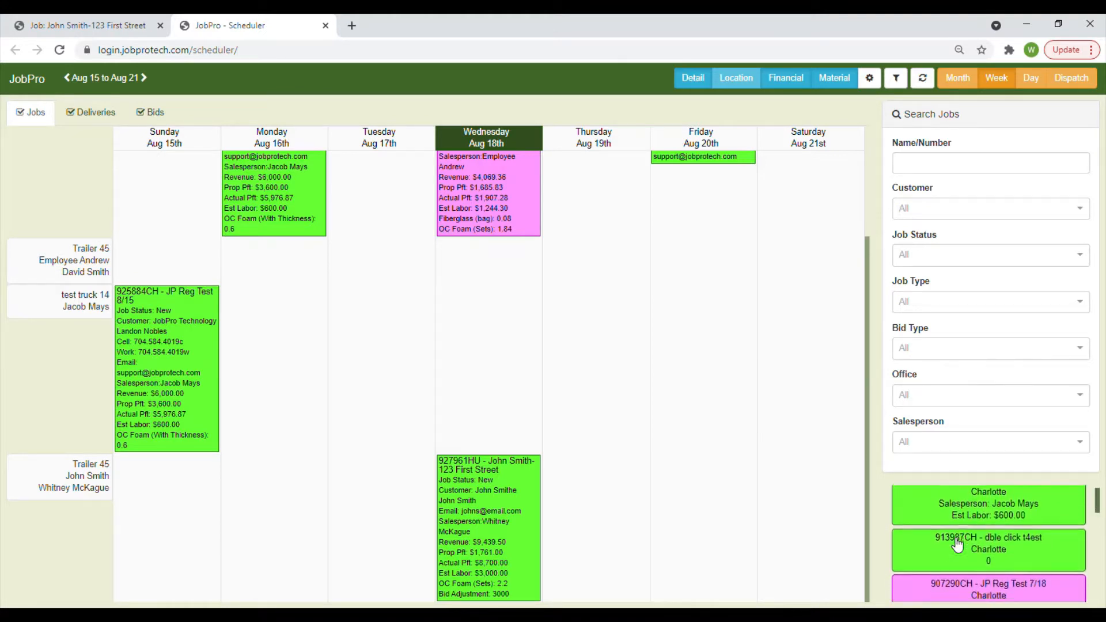
pyautogui.scroll(-5, 956, 544)
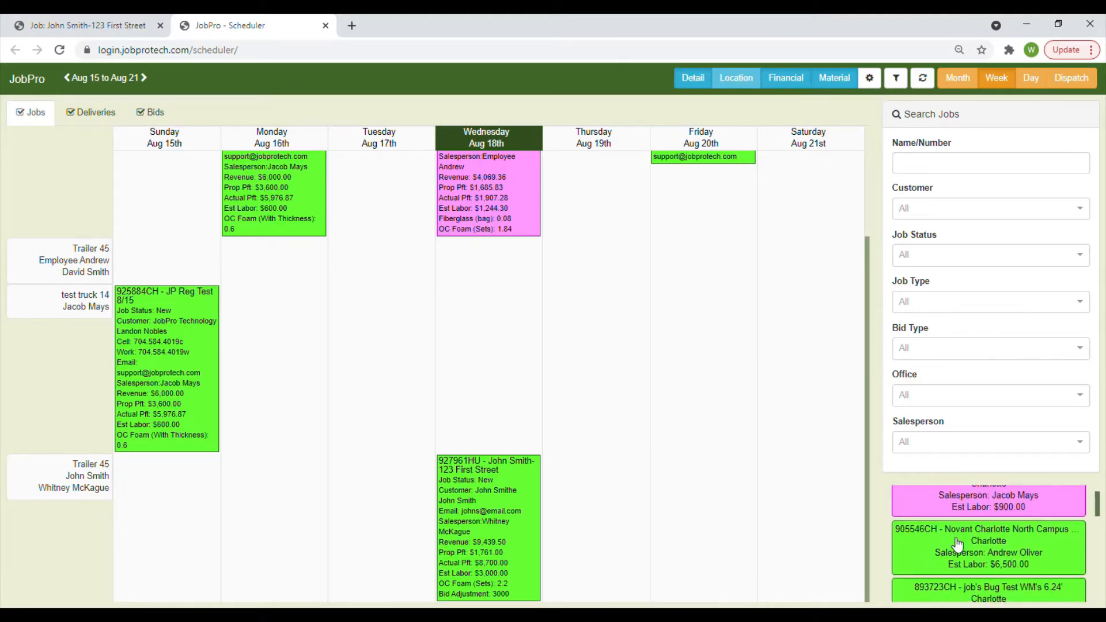
pyautogui.scroll(5, 958, 544)
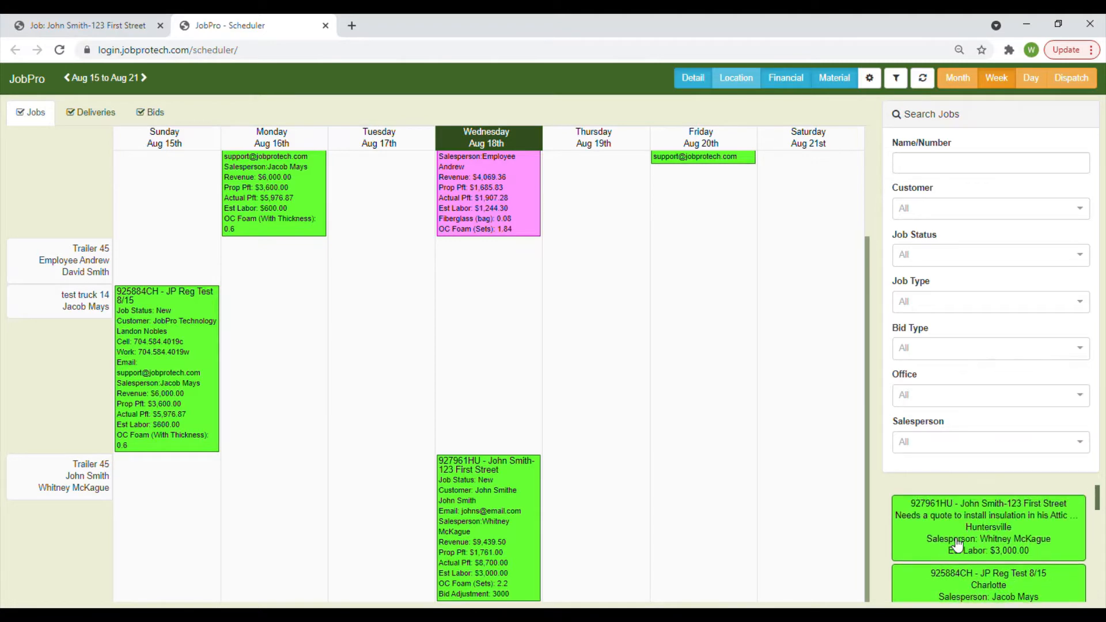
pyautogui.moveTo(956, 544); pyautogui.dragTo(606, 531)
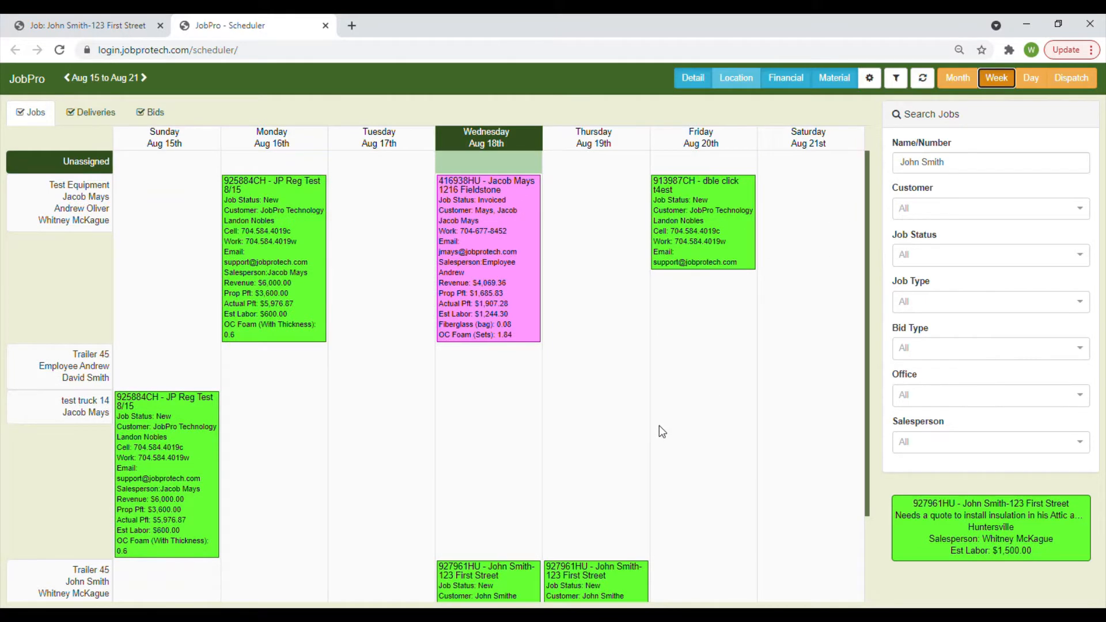
# Step: Toggle the Detail, Location, Financial and Material card displays off and back on
pyautogui.scroll(-3, 660, 428)
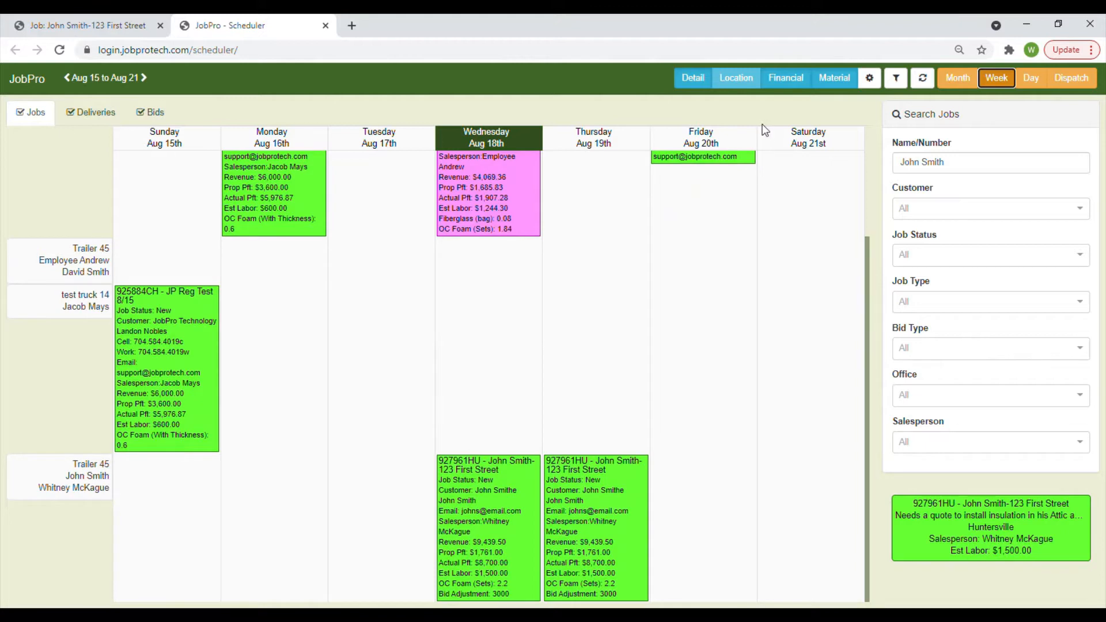
pyautogui.click(693, 78)
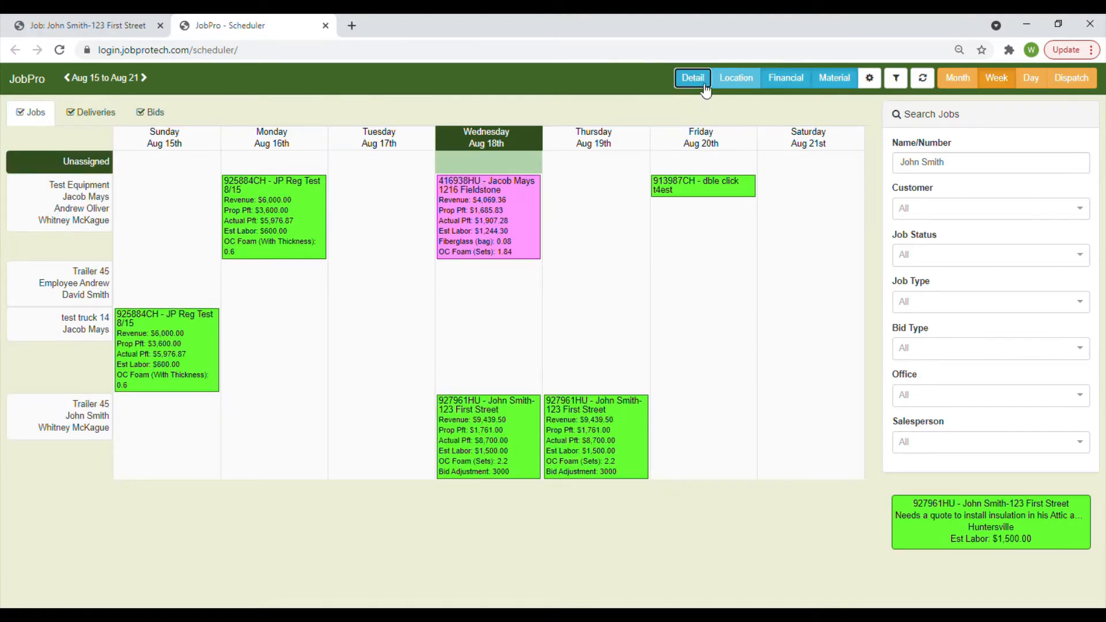
pyautogui.click(733, 84)
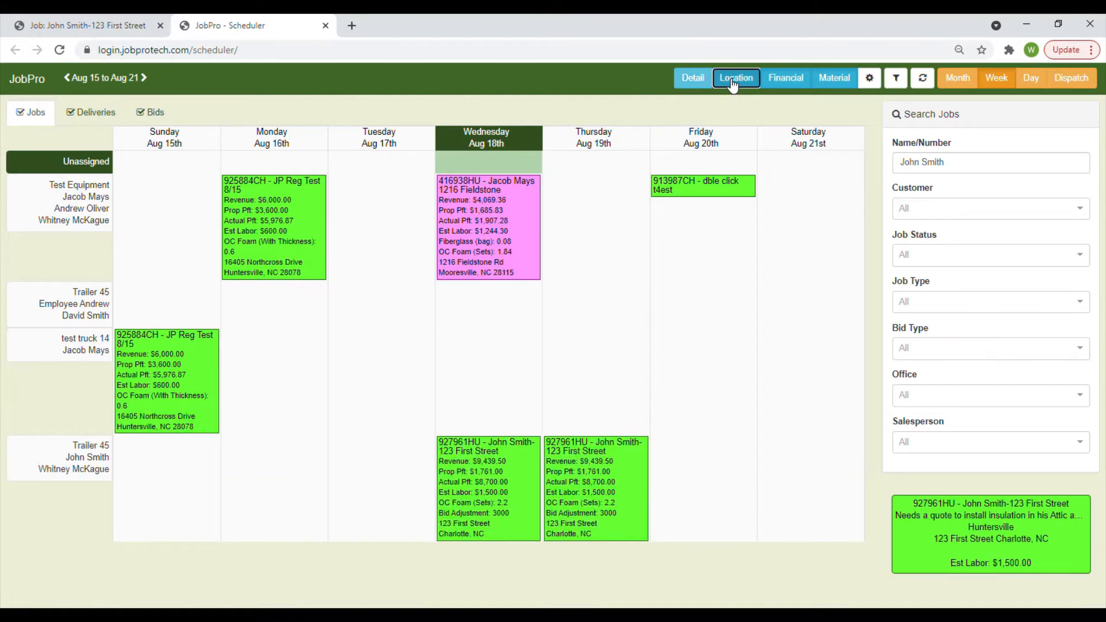
pyautogui.click(775, 81)
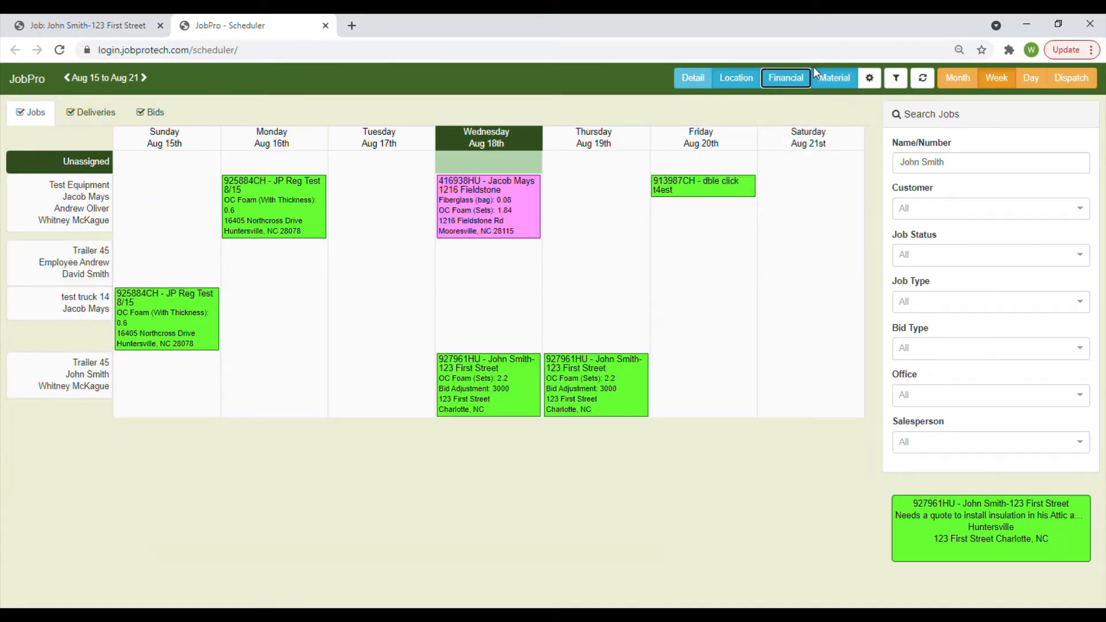
pyautogui.click(834, 77)
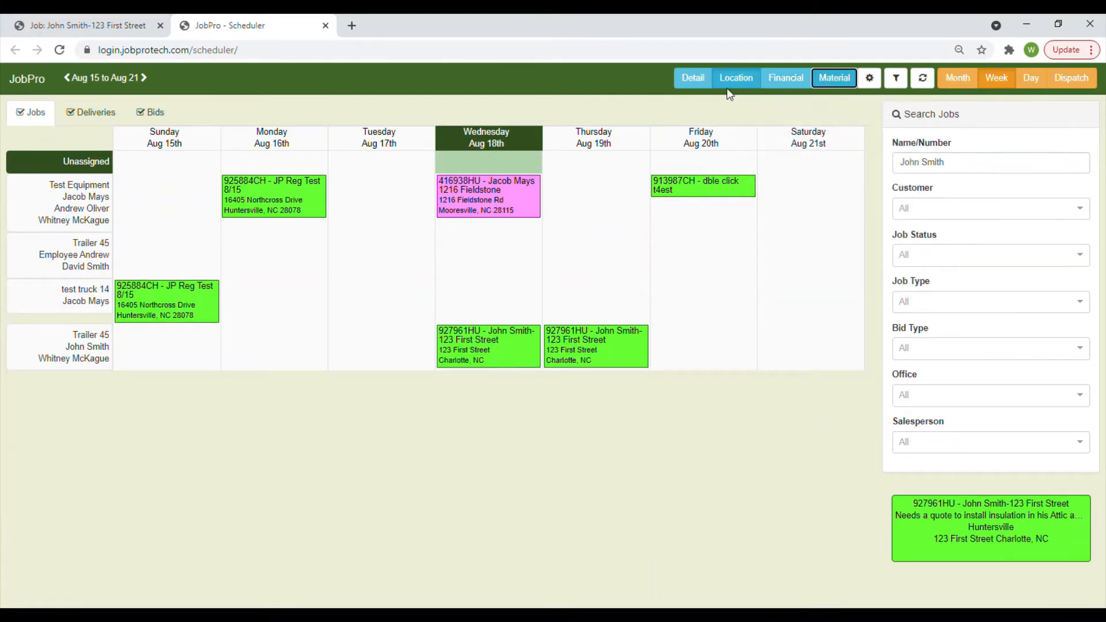
pyautogui.click(840, 80)
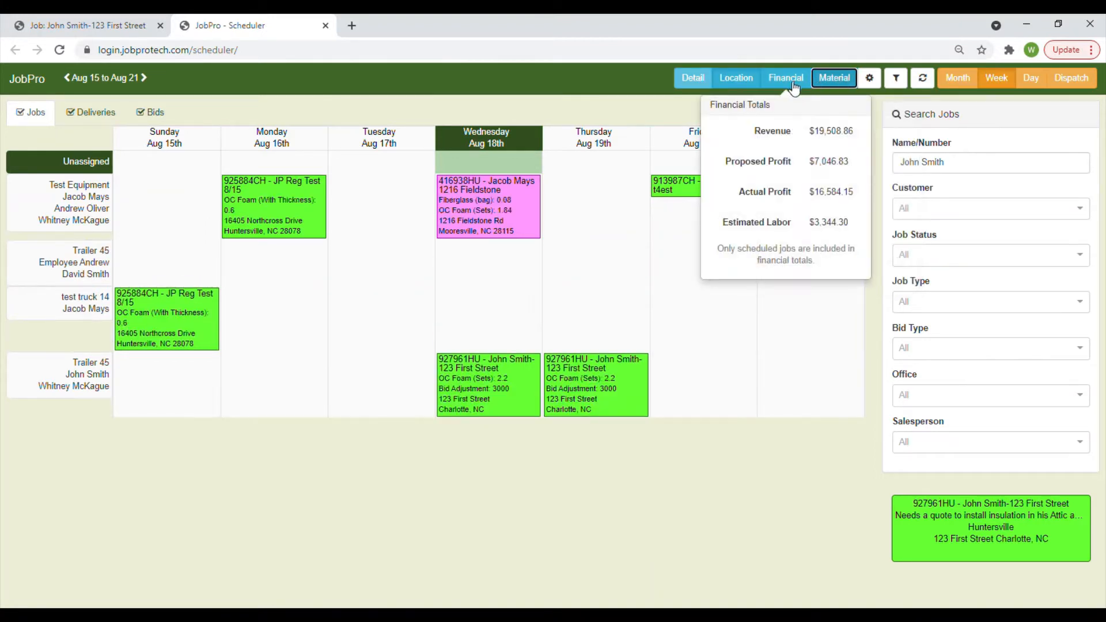
pyautogui.click(793, 84)
pyautogui.click(735, 82)
pyautogui.click(697, 80)
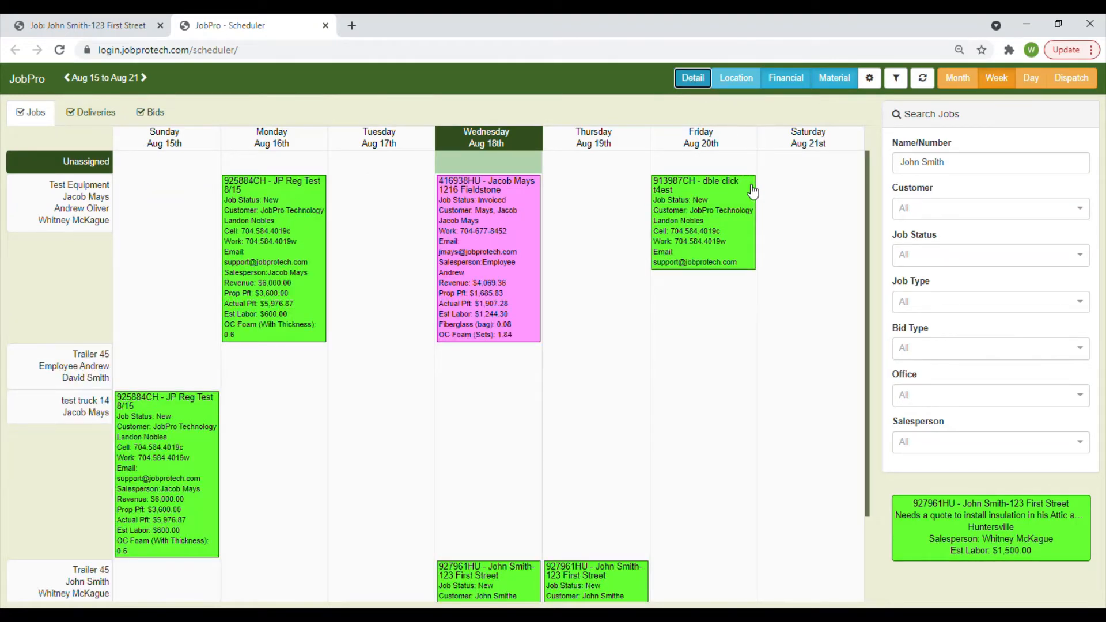
# Step: Switch the scheduler to the August 2021 month calendar
pyautogui.scroll(-2, 752, 192)
pyautogui.moveTo(796, 87)
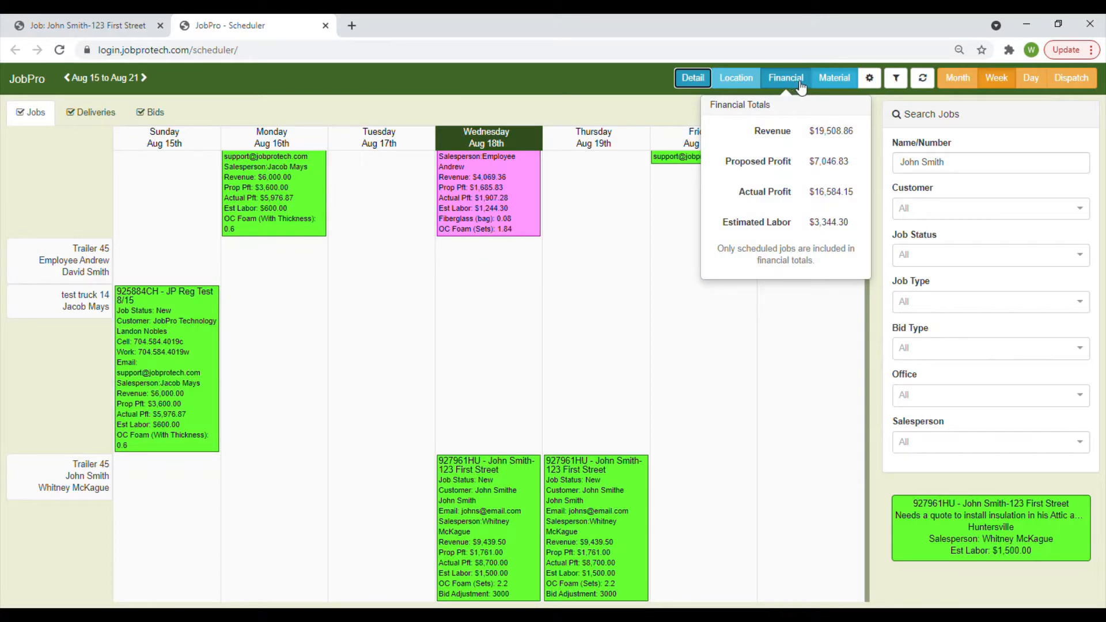
pyautogui.moveTo(834, 84)
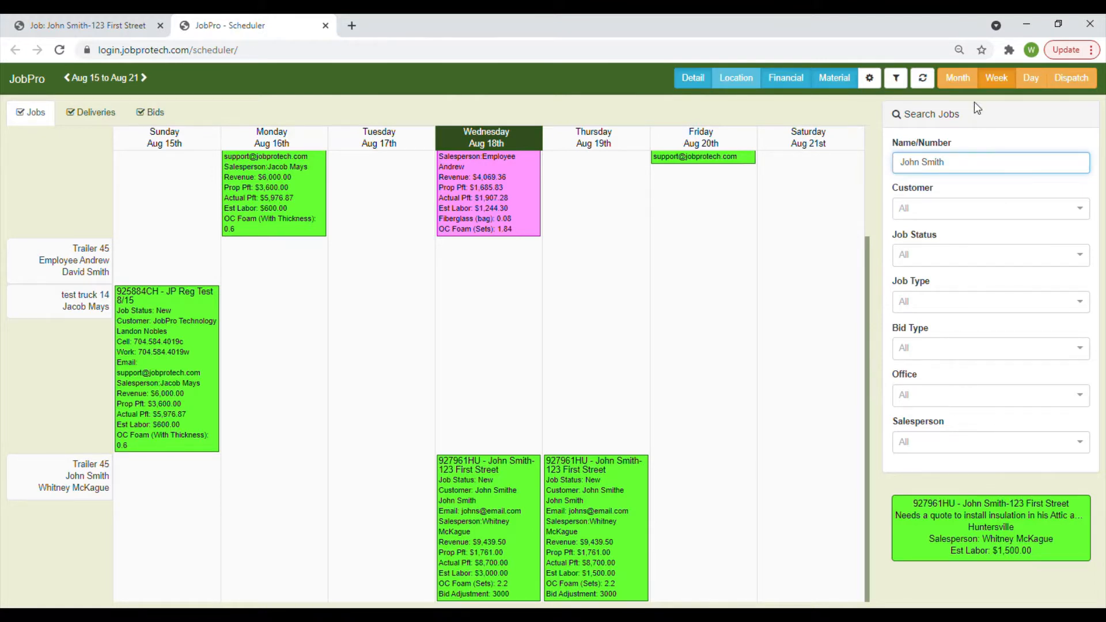
pyautogui.click(959, 81)
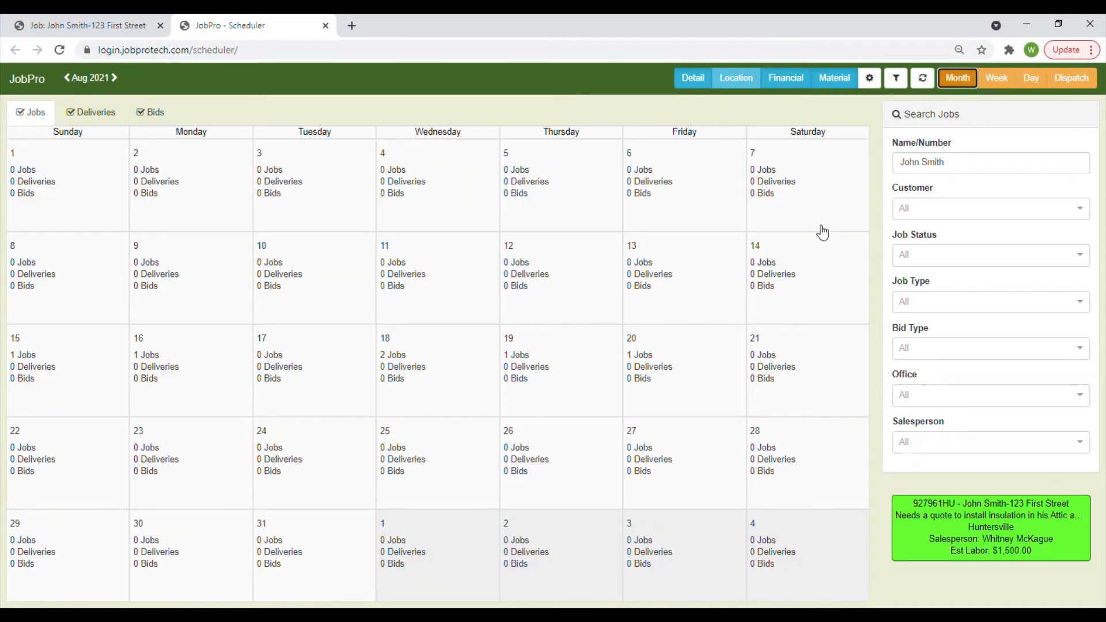
# Step: View Aug 18 as a day and dispatch map, return to week view, then job 927961HU
pyautogui.click(1031, 78)
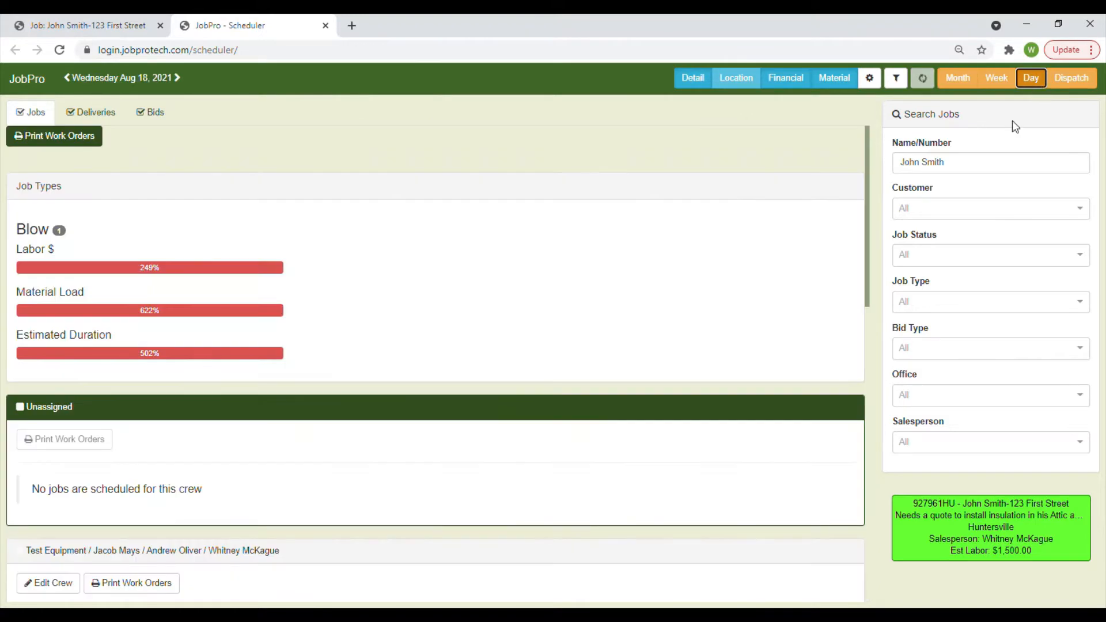
pyautogui.scroll(-8, 657, 363)
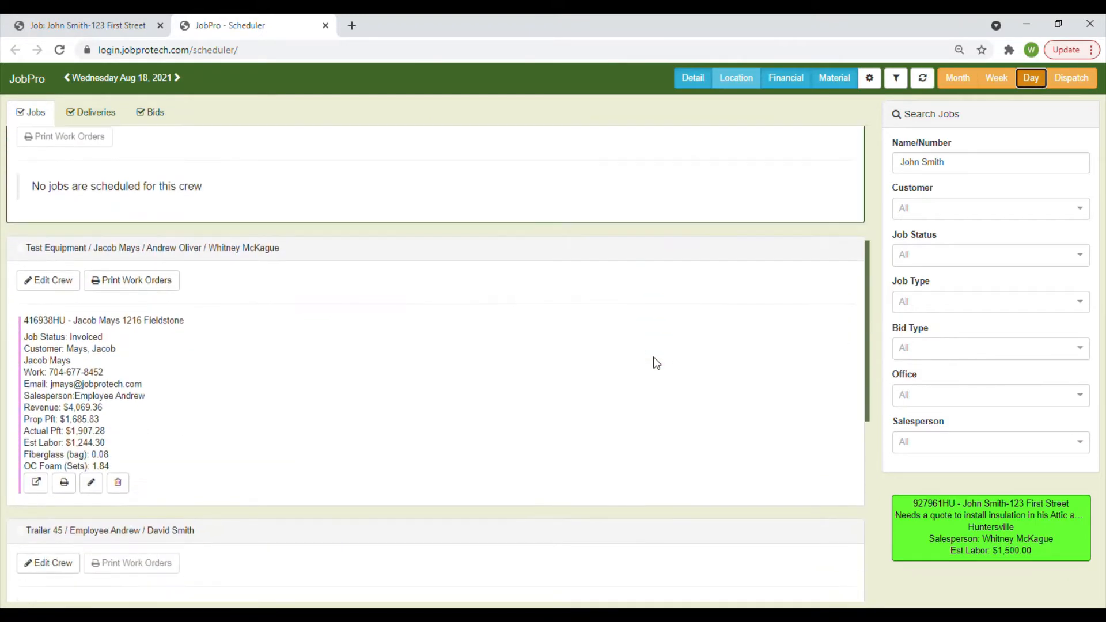
pyautogui.scroll(-6, 660, 364)
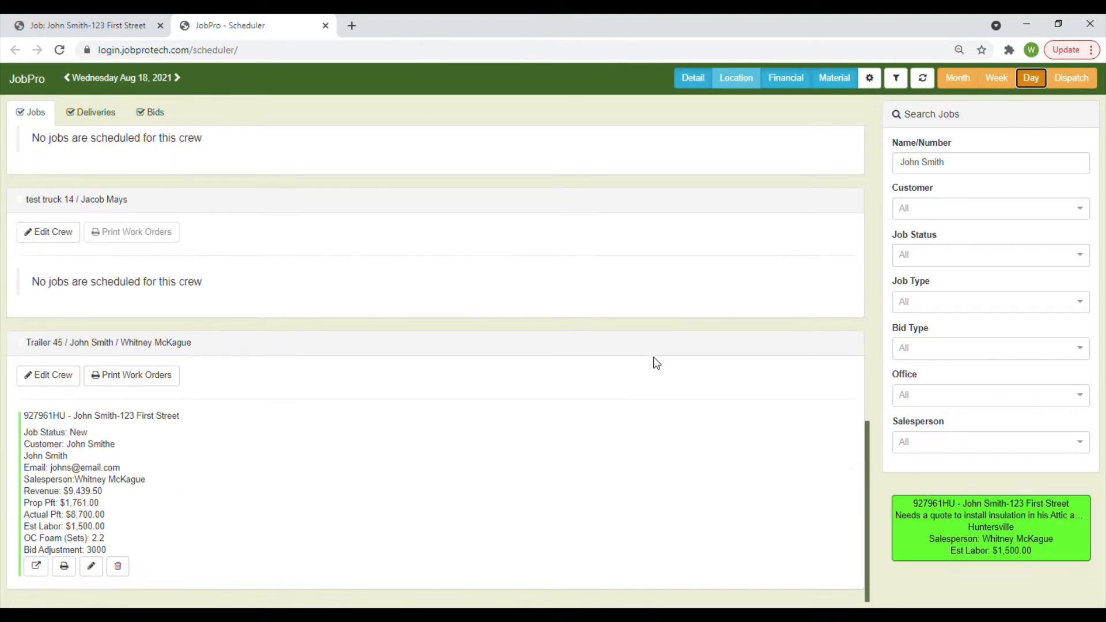
pyautogui.click(1069, 80)
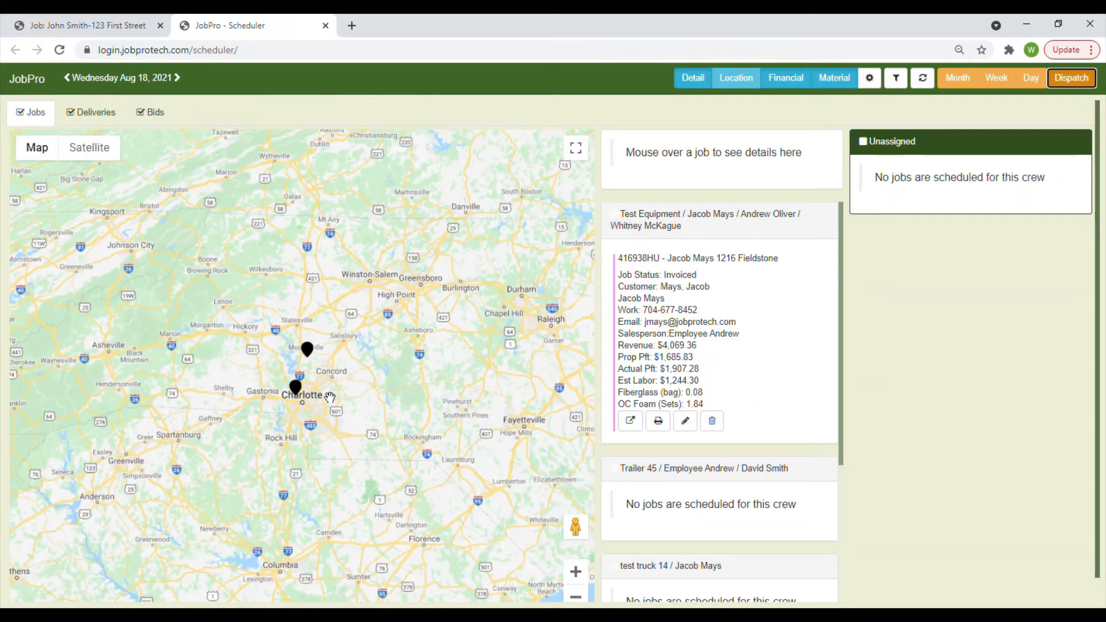
pyautogui.scroll(1, 326, 386)
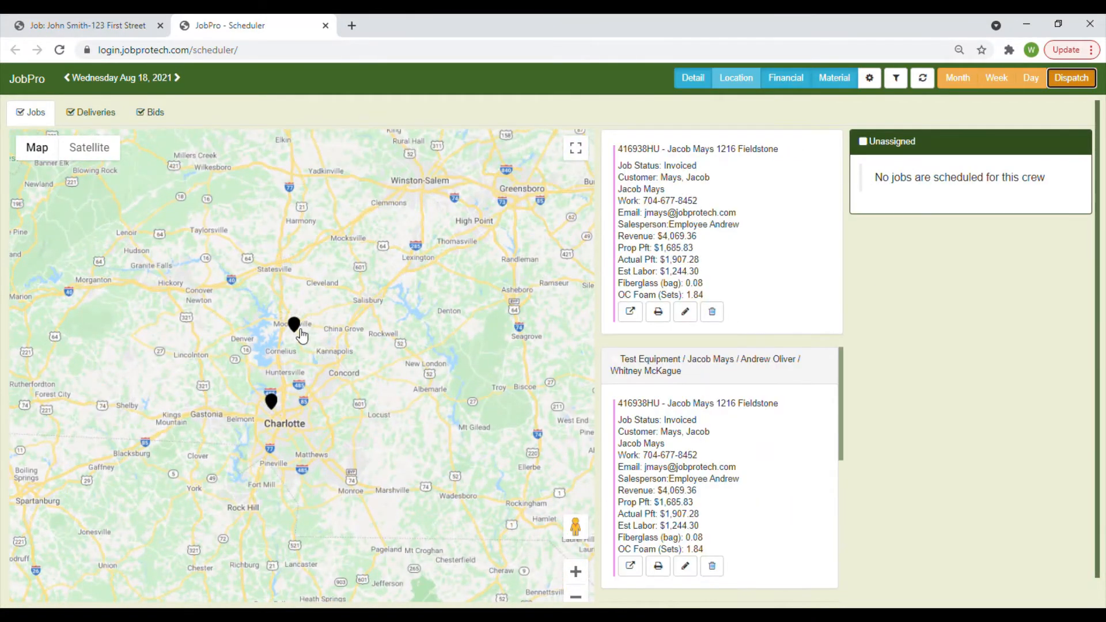
pyautogui.moveTo(272, 401)
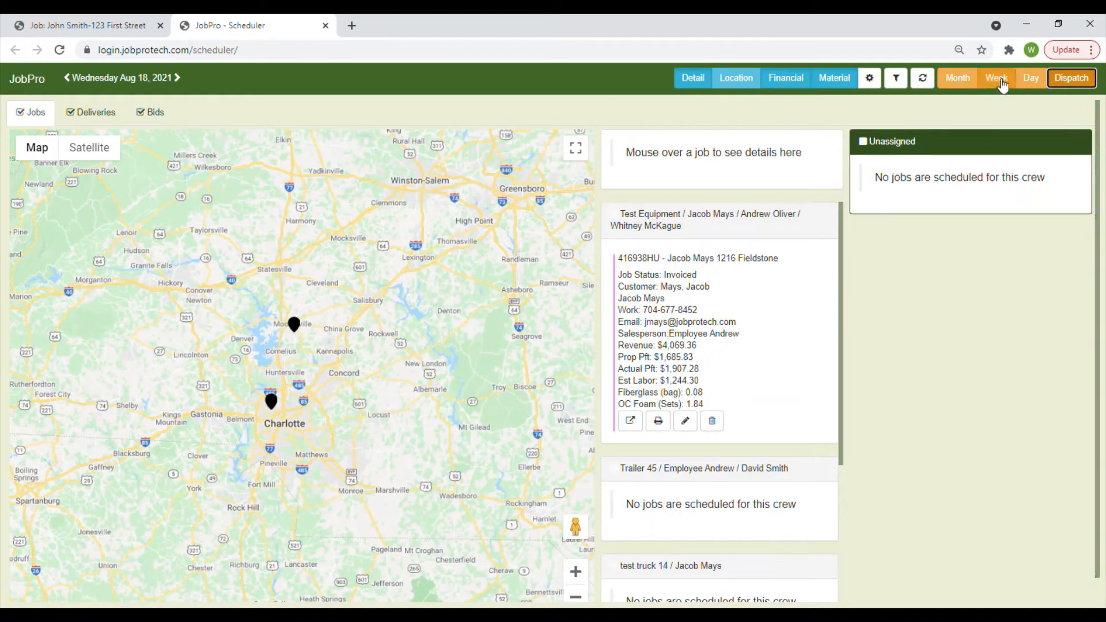
pyautogui.click(999, 79)
pyautogui.scroll(-3, 704, 222)
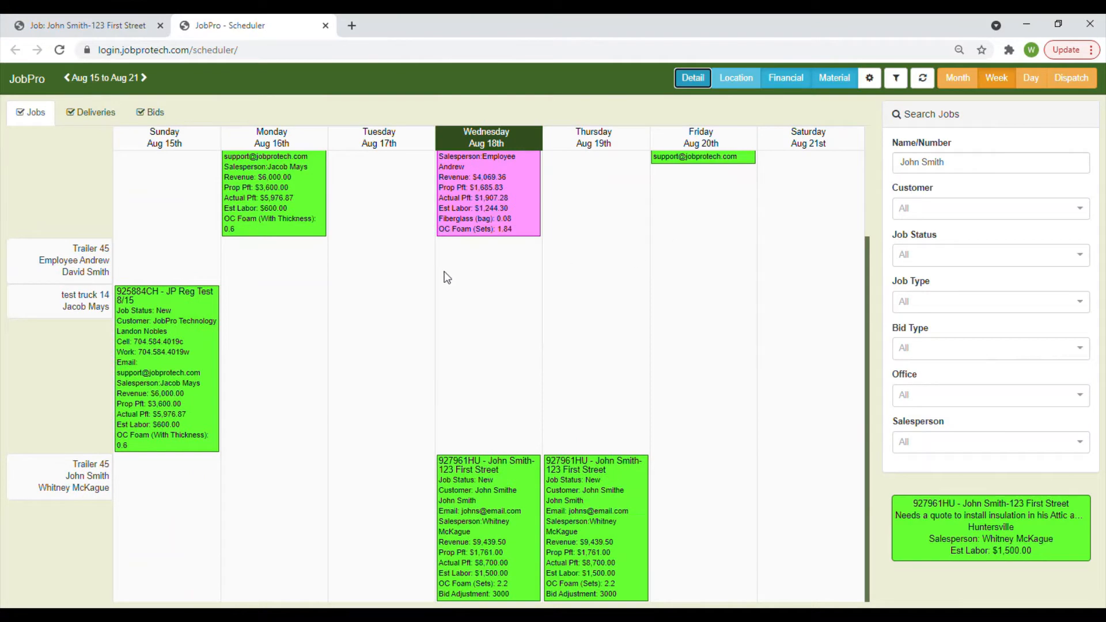
pyautogui.click(103, 32)
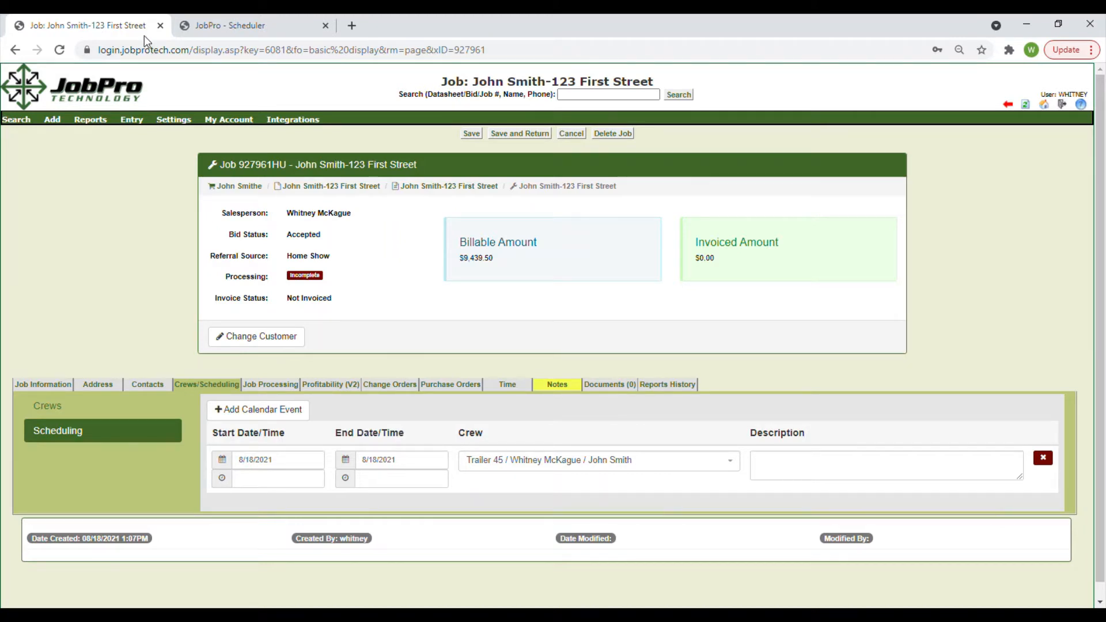
# Step: From Job Processing materials, open Print Work Order with the Work Order template
pyautogui.click(286, 395)
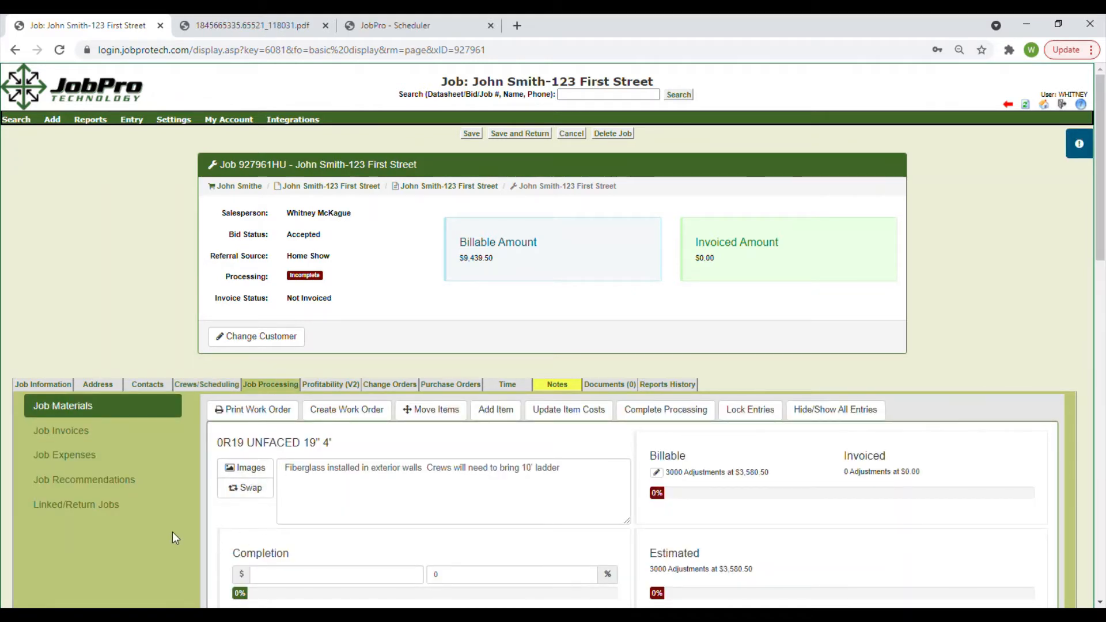
pyautogui.scroll(-1, 189, 541)
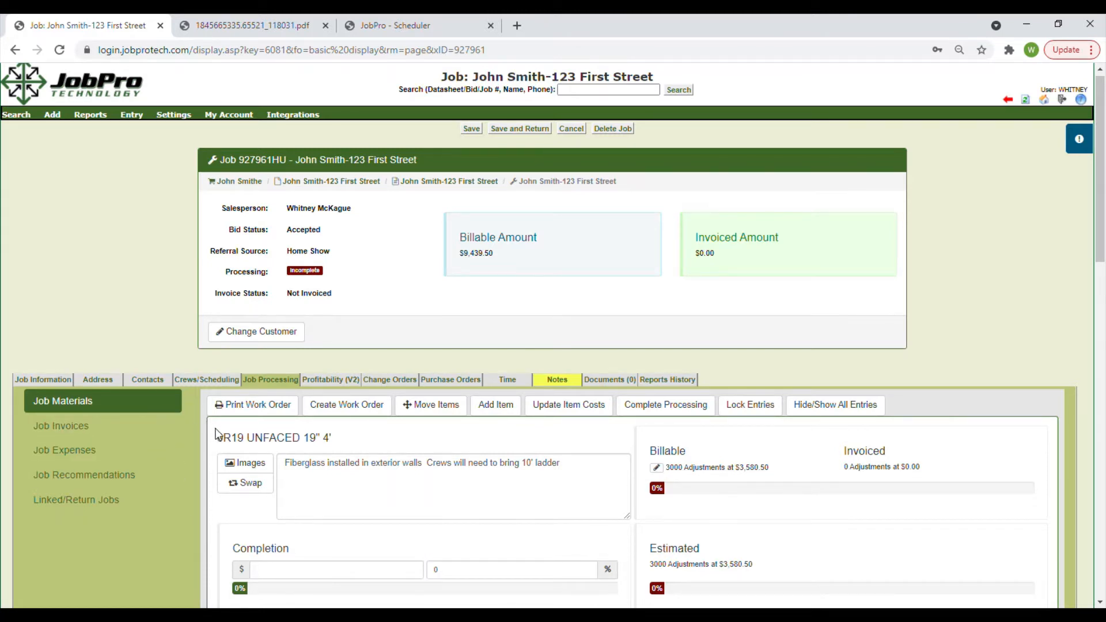
pyautogui.scroll(-1, 229, 451)
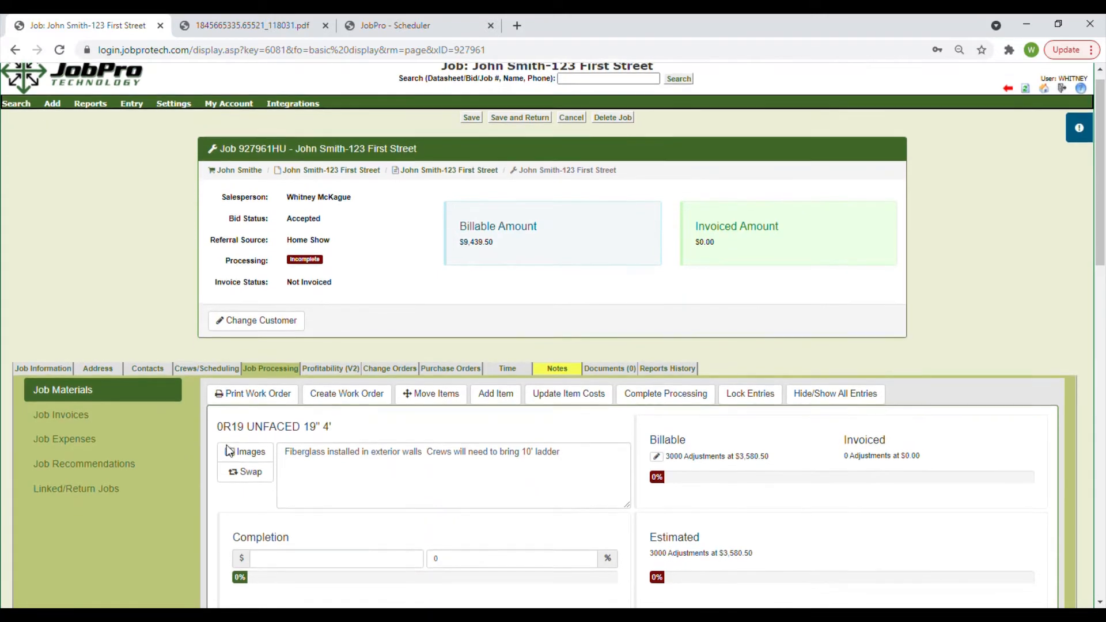
pyautogui.scroll(-1, 227, 445)
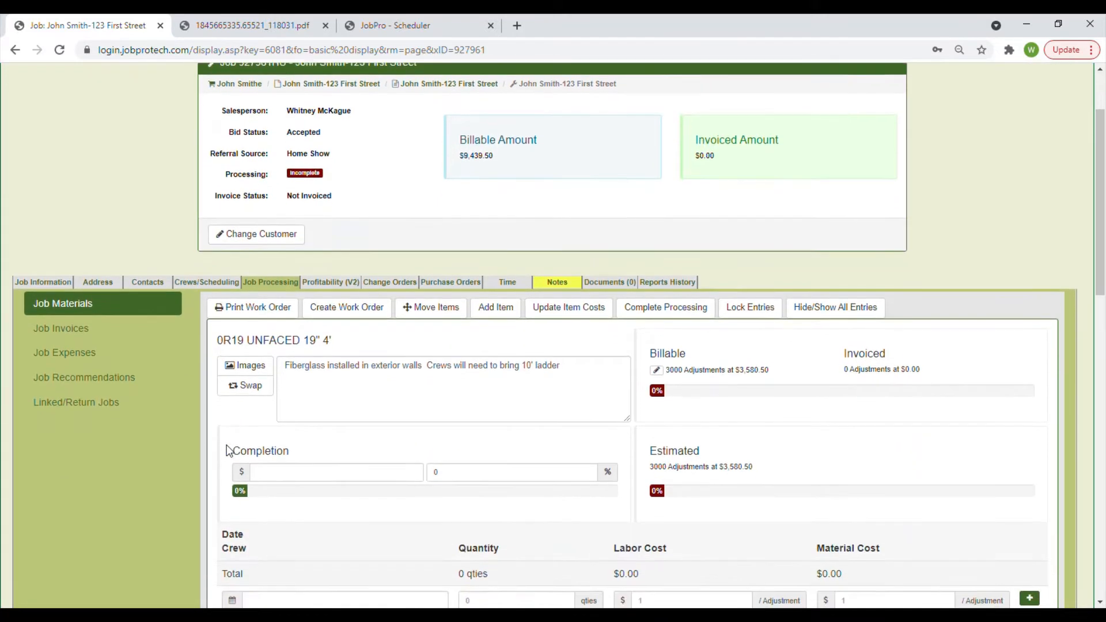
pyautogui.scroll(2, 227, 445)
pyautogui.scroll(-2, 233, 450)
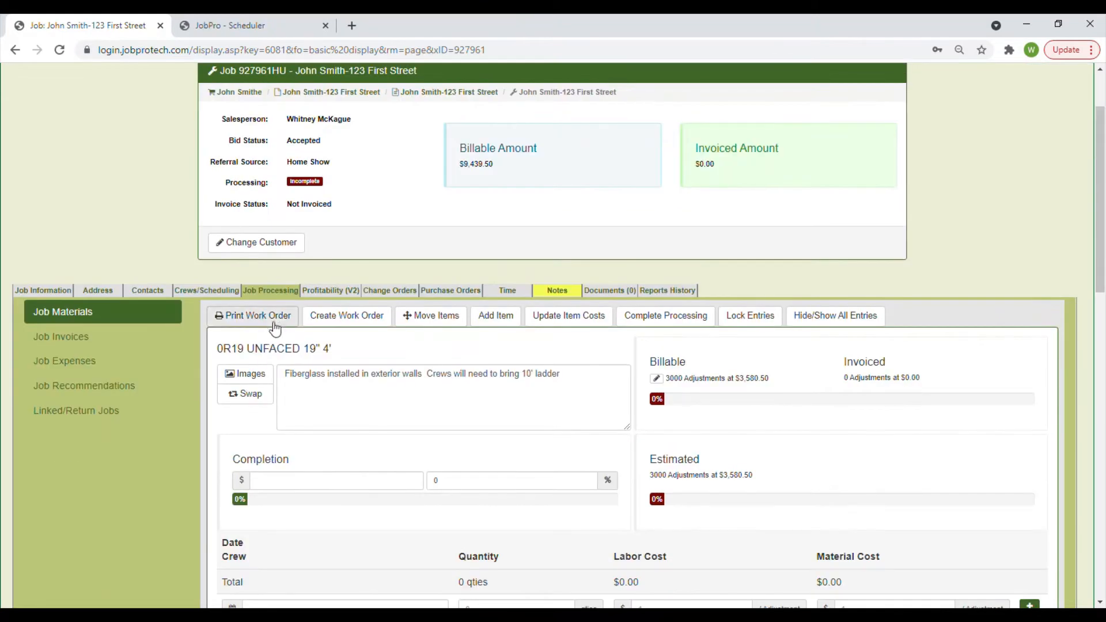
pyautogui.click(272, 316)
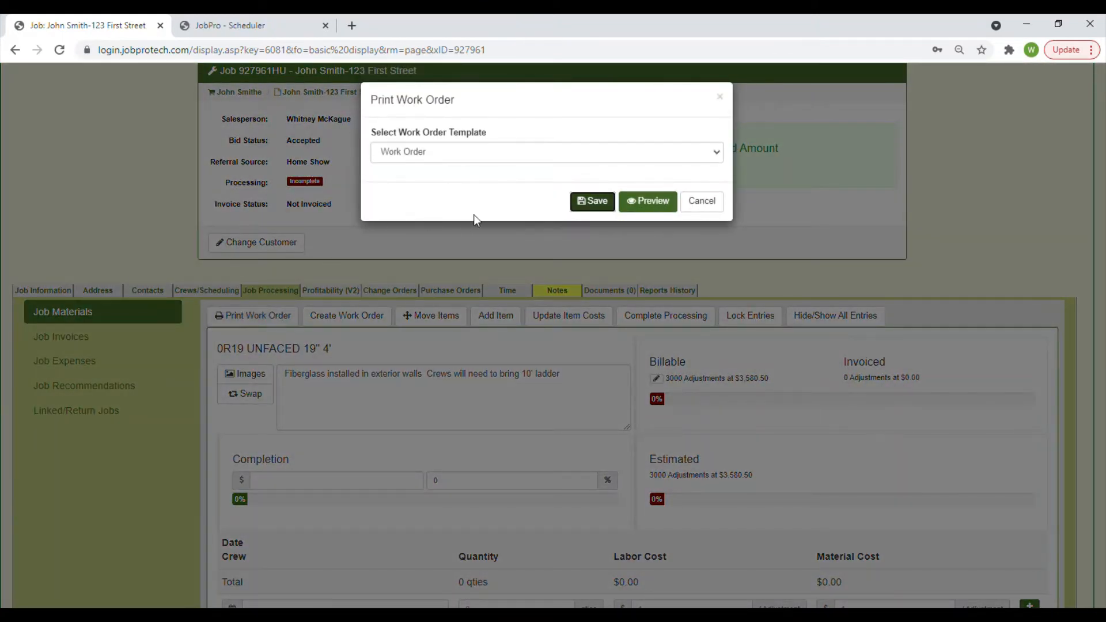
# Step: Save the work order as a PDF and scroll through the generated document
pyautogui.click(593, 201)
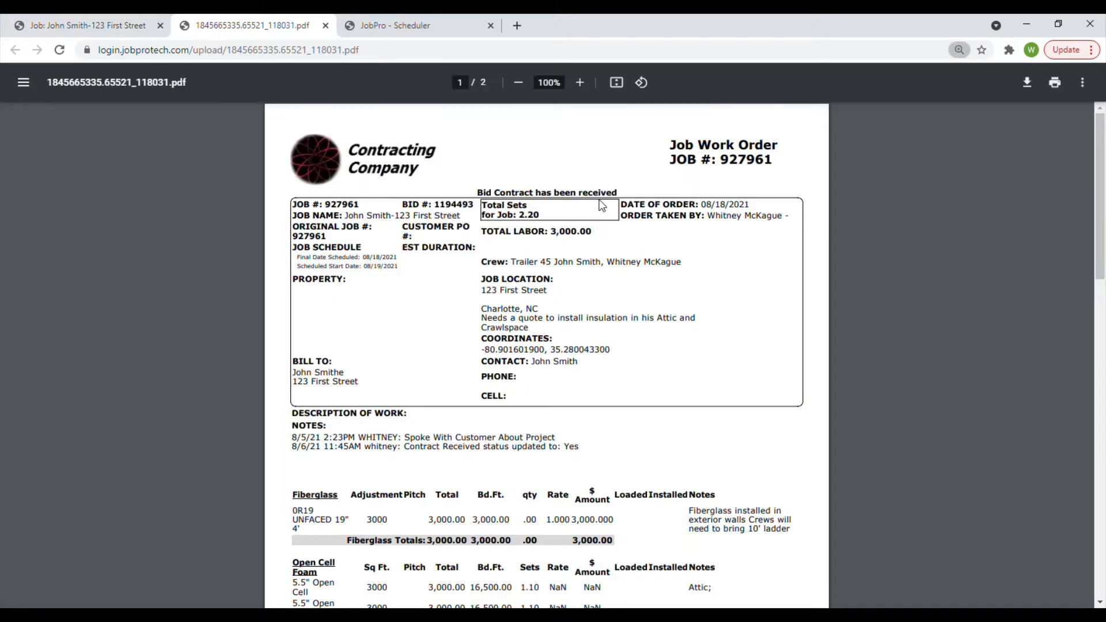
pyautogui.scroll(-1, 756, 423)
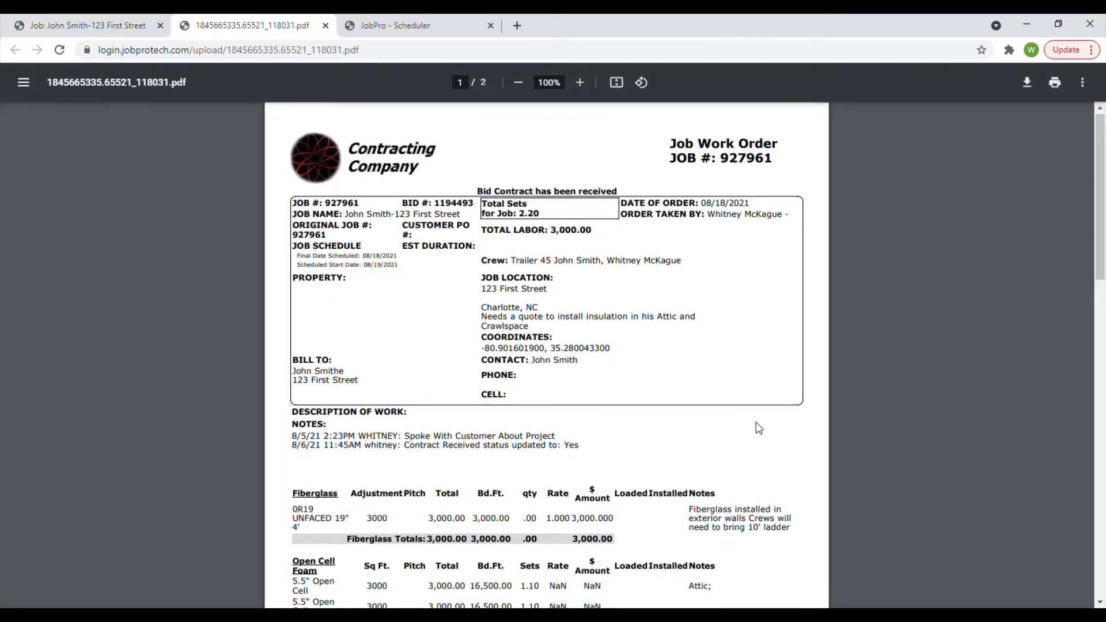
pyautogui.scroll(-3, 757, 426)
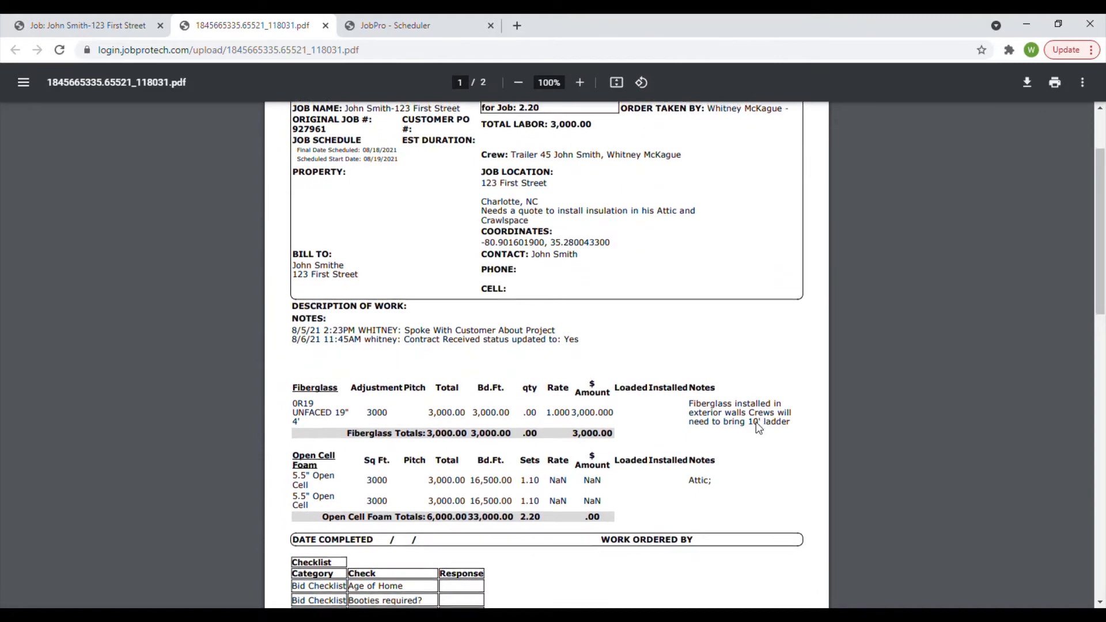
pyautogui.scroll(-2, 758, 427)
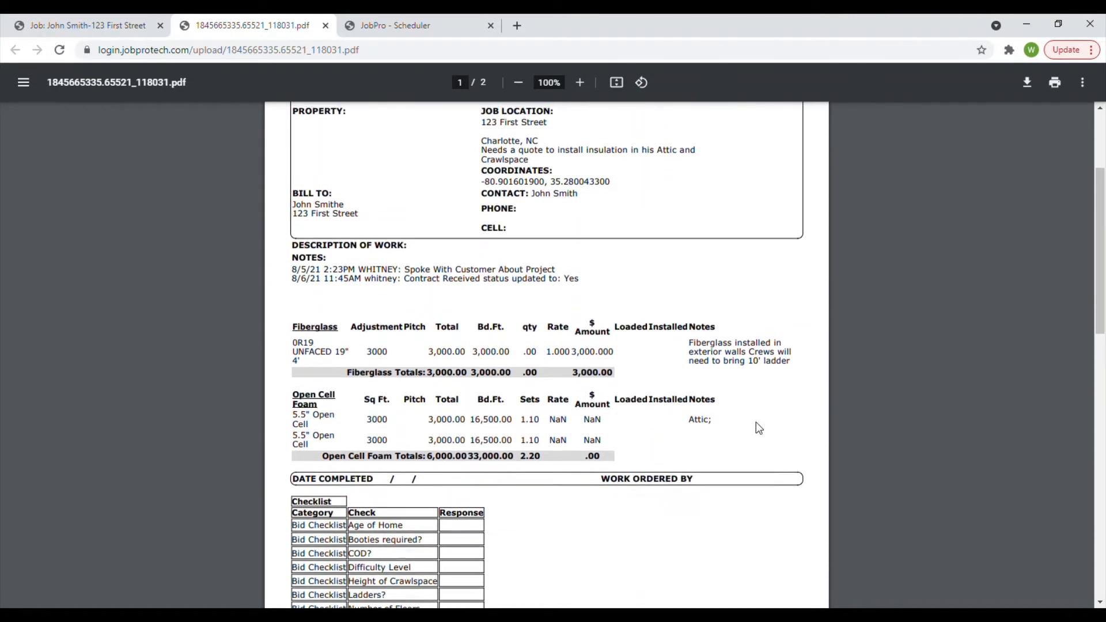
pyautogui.scroll(3, 756, 426)
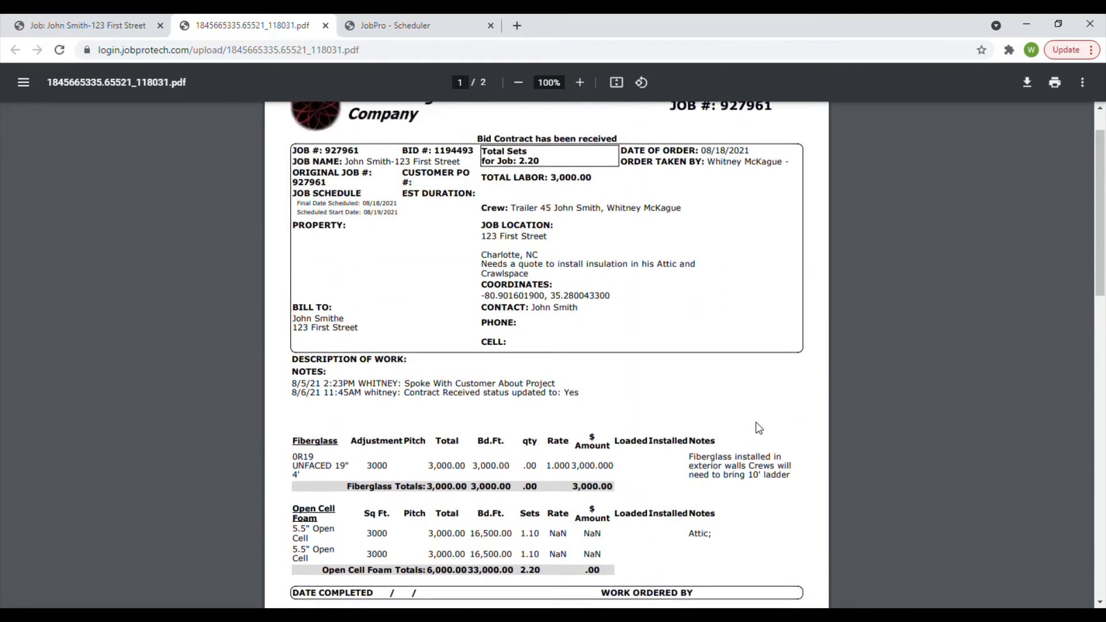
pyautogui.scroll(2, 758, 428)
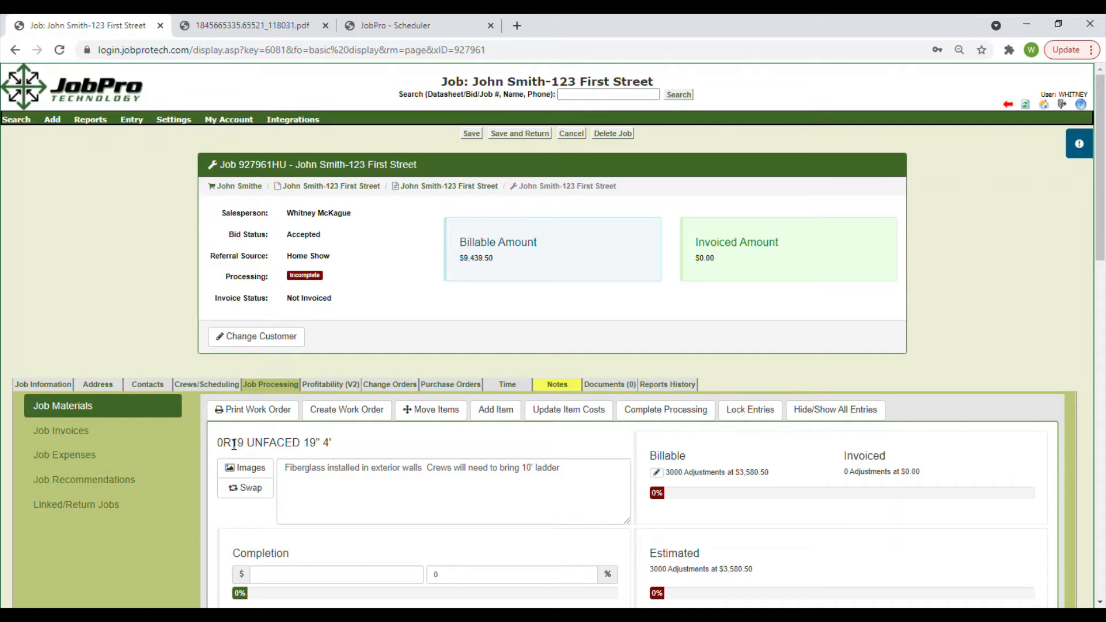
pyautogui.scroll(-2, 234, 444)
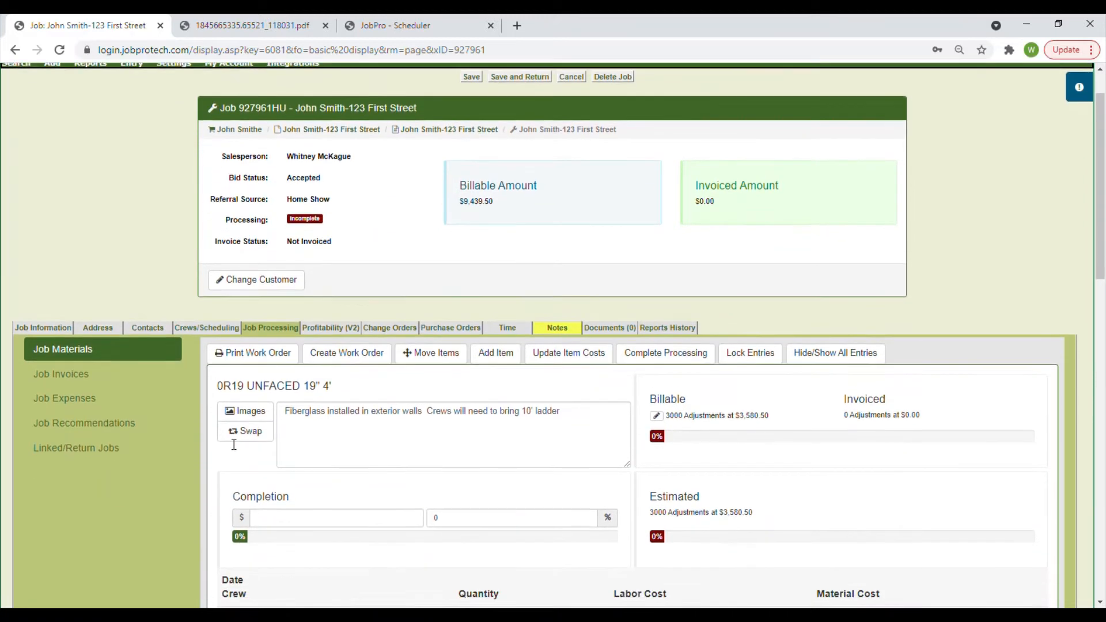
pyautogui.scroll(-1, 234, 444)
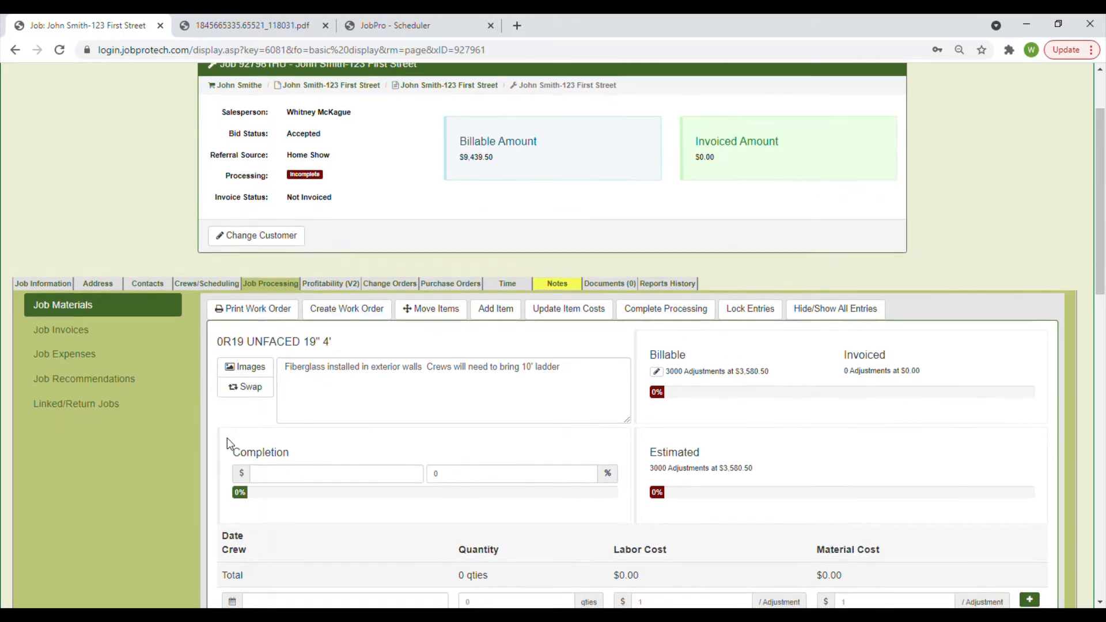
pyautogui.scroll(-1, 229, 443)
# Step: Open job 927961 in Tech Entry and show its materials list
pyautogui.scroll(-1, 227, 442)
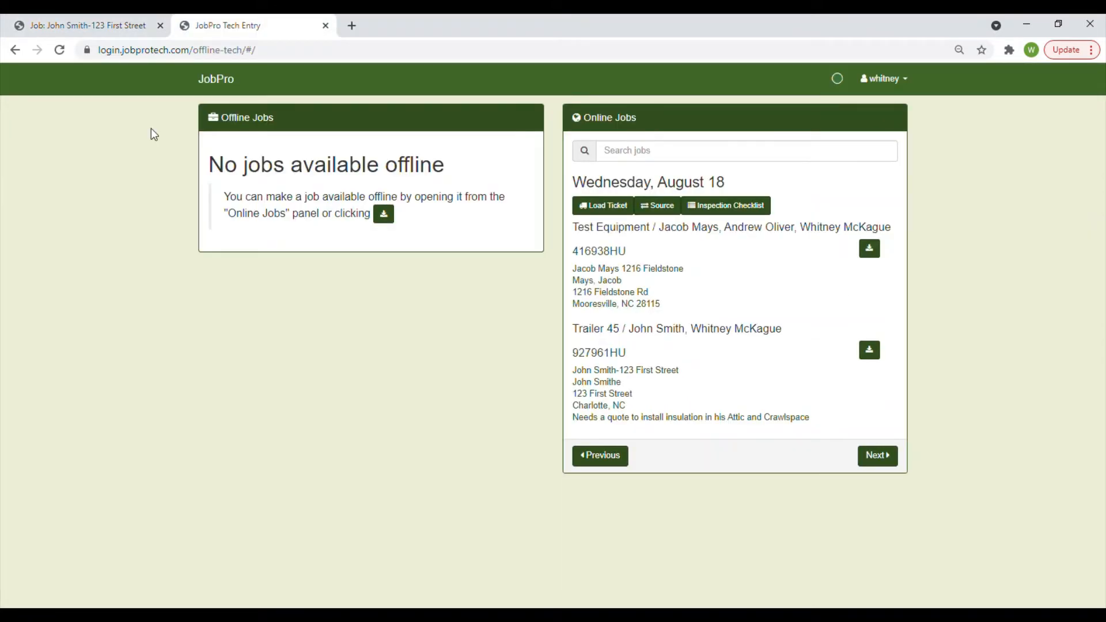
pyautogui.click(634, 379)
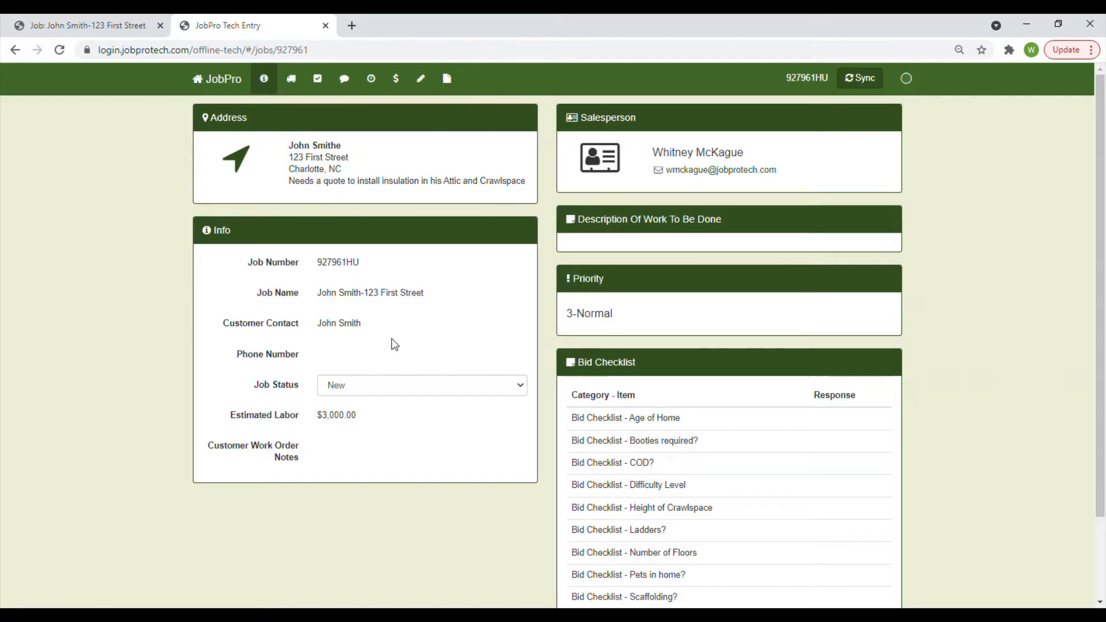
pyautogui.click(291, 79)
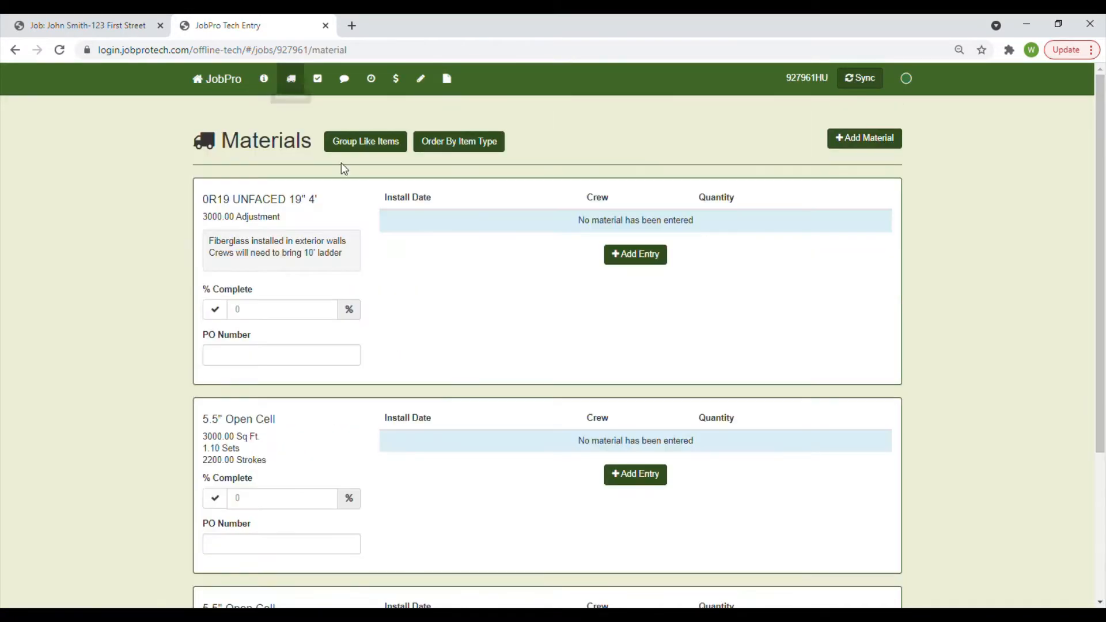
# Step: Log 350 installed of 0R19 UNFACED 19" 4' on 8/18/2021 for the Trailer 45 crew
pyautogui.click(636, 256)
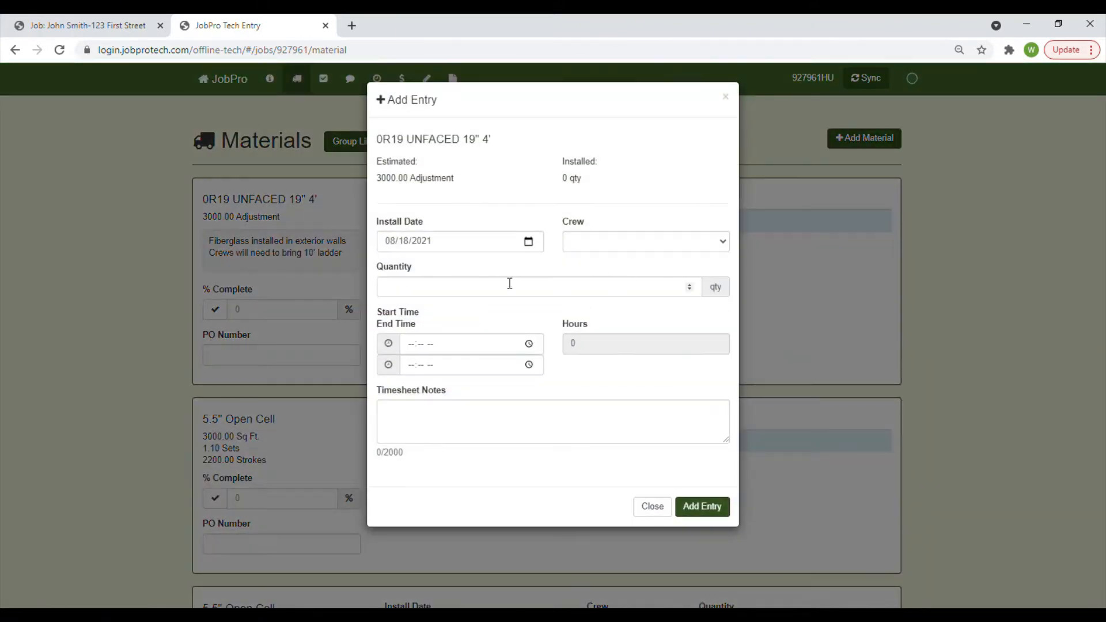
pyautogui.click(593, 247)
pyautogui.click(591, 268)
pyautogui.click(513, 288)
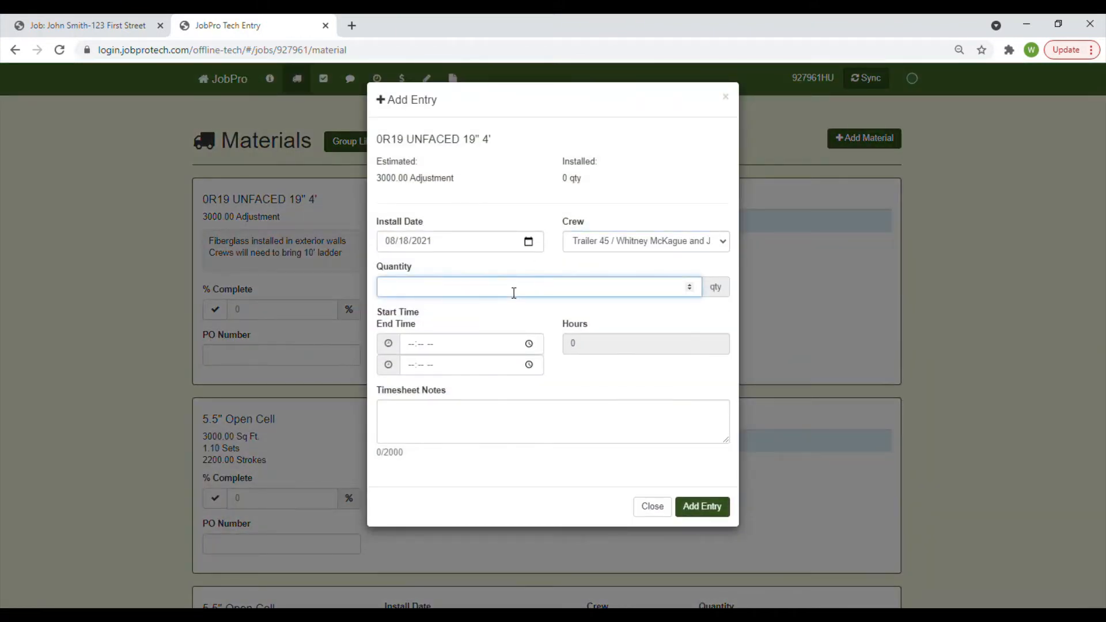
pyautogui.write('350')
pyautogui.click(380, 356)
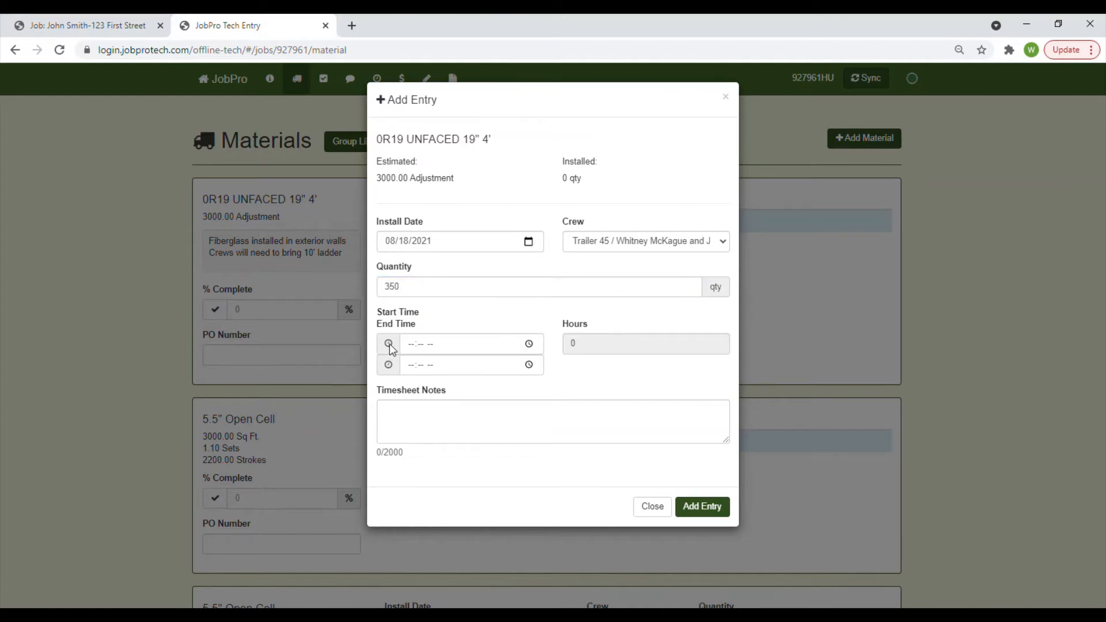
pyautogui.click(529, 347)
pyautogui.doubleClick(559, 379)
pyautogui.click(548, 377)
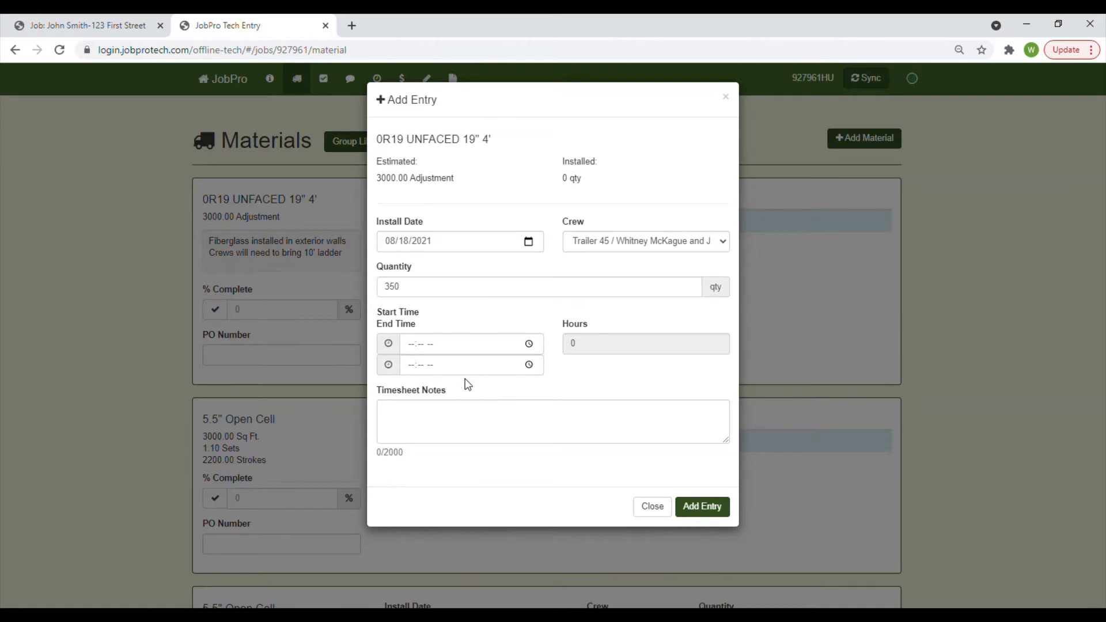
pyautogui.click(693, 510)
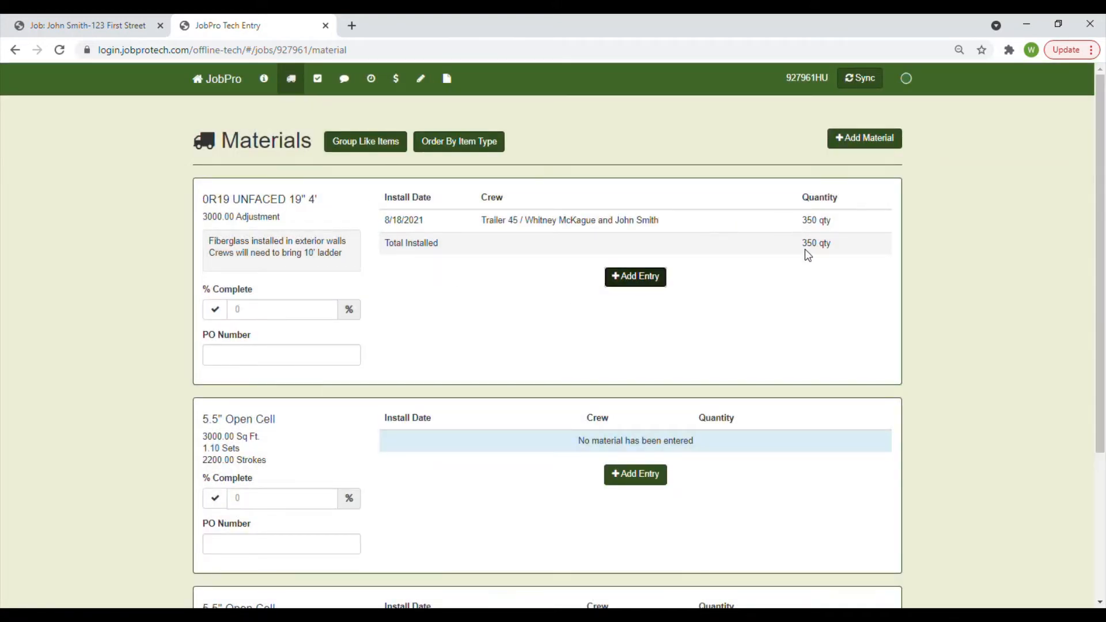
pyautogui.scroll(-2, 763, 304)
pyautogui.scroll(2, 755, 311)
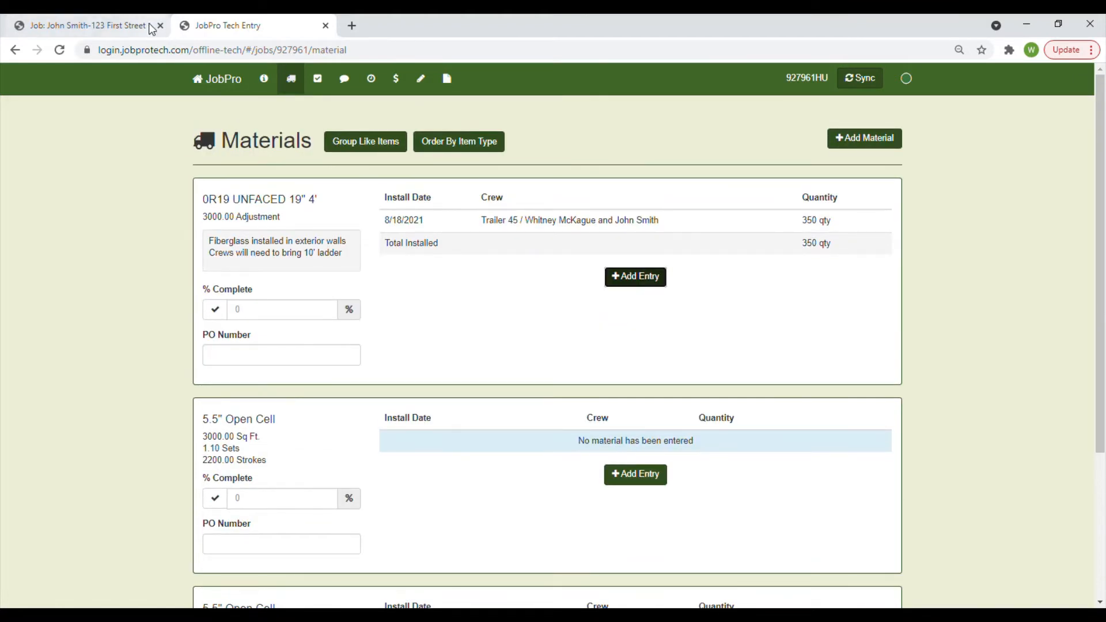
# Step: Add an 8/18/2021 completion entry of 500 for the Trailer 45 crew on the material item
pyautogui.click(118, 26)
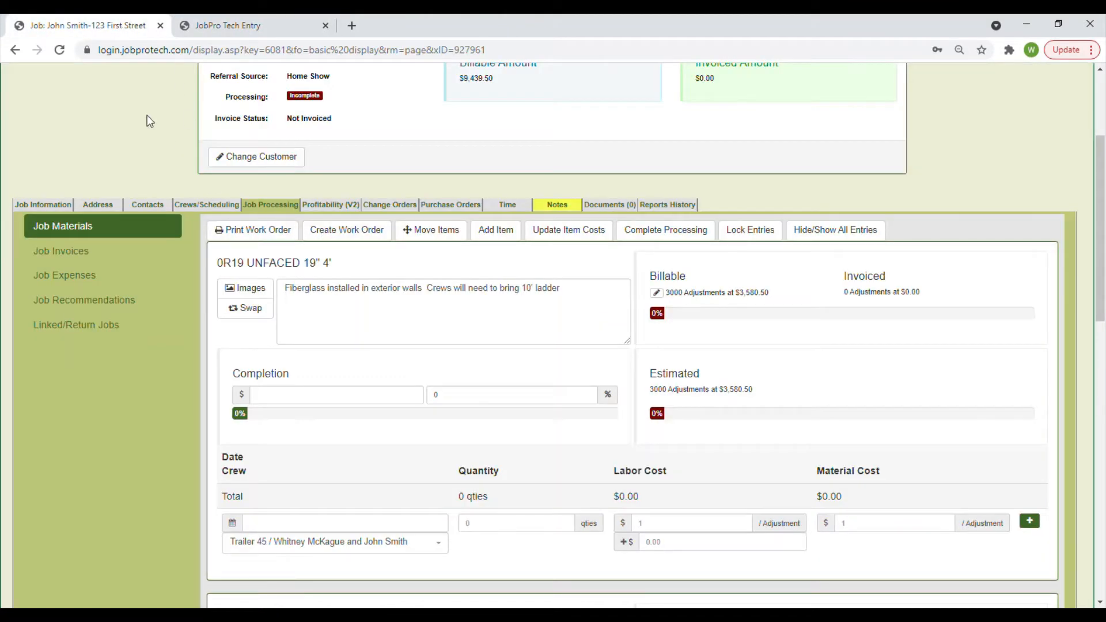
pyautogui.scroll(3, 111, 92)
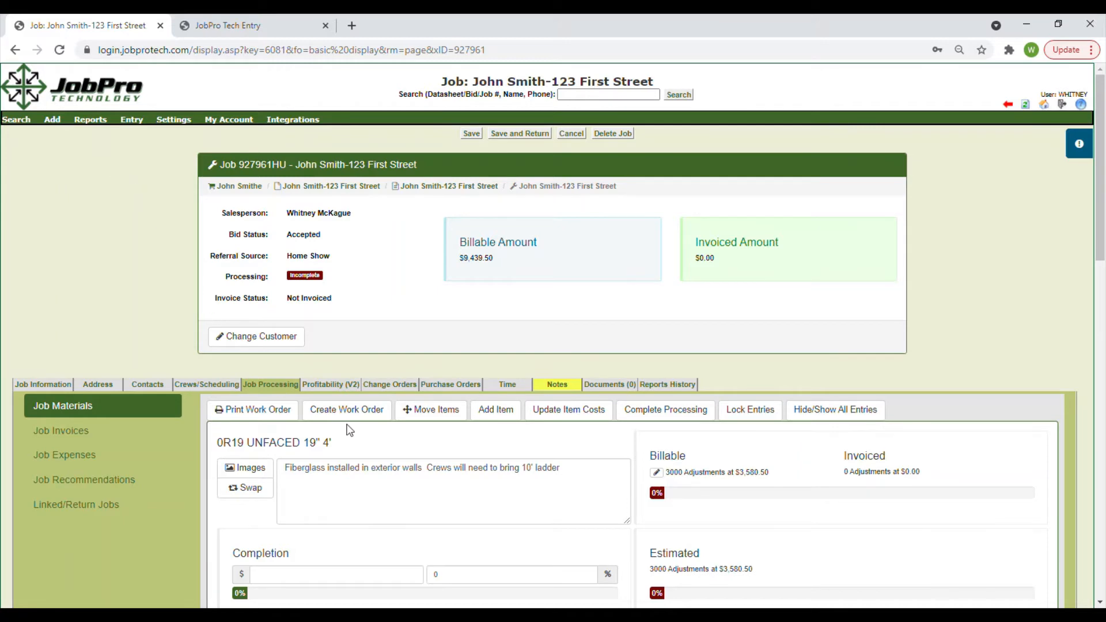
pyautogui.scroll(-3, 414, 554)
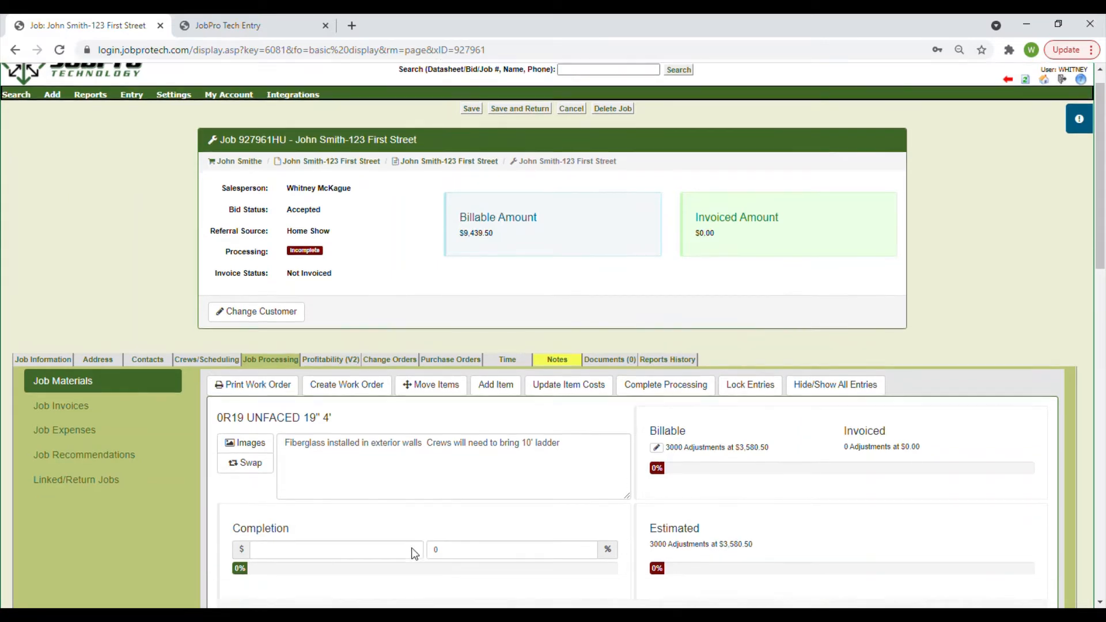
pyautogui.scroll(-1, 414, 555)
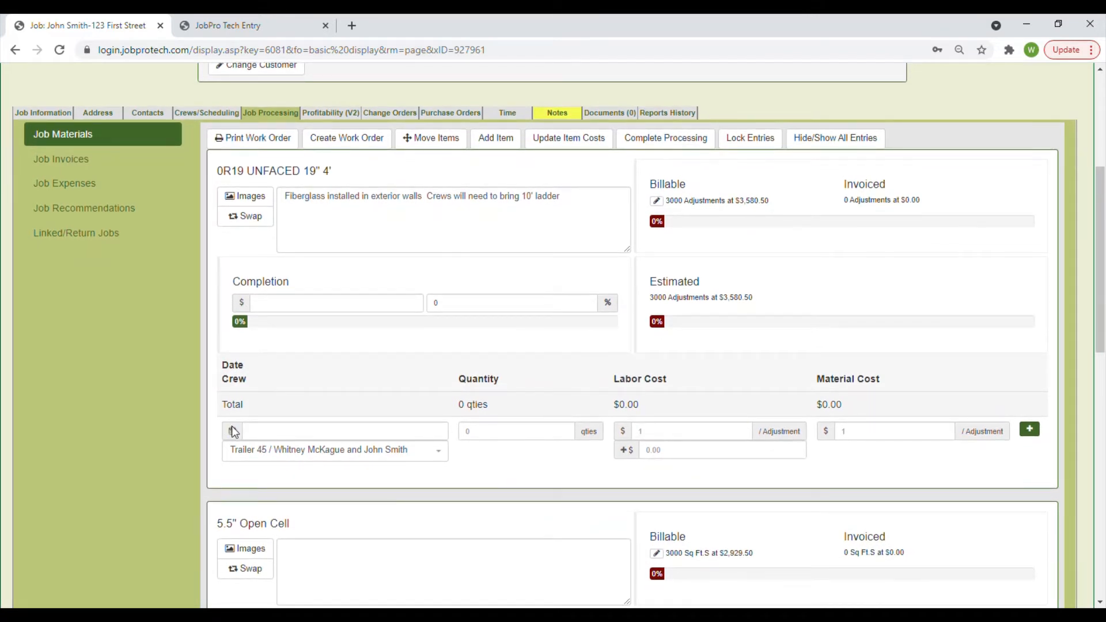
pyautogui.click(233, 431)
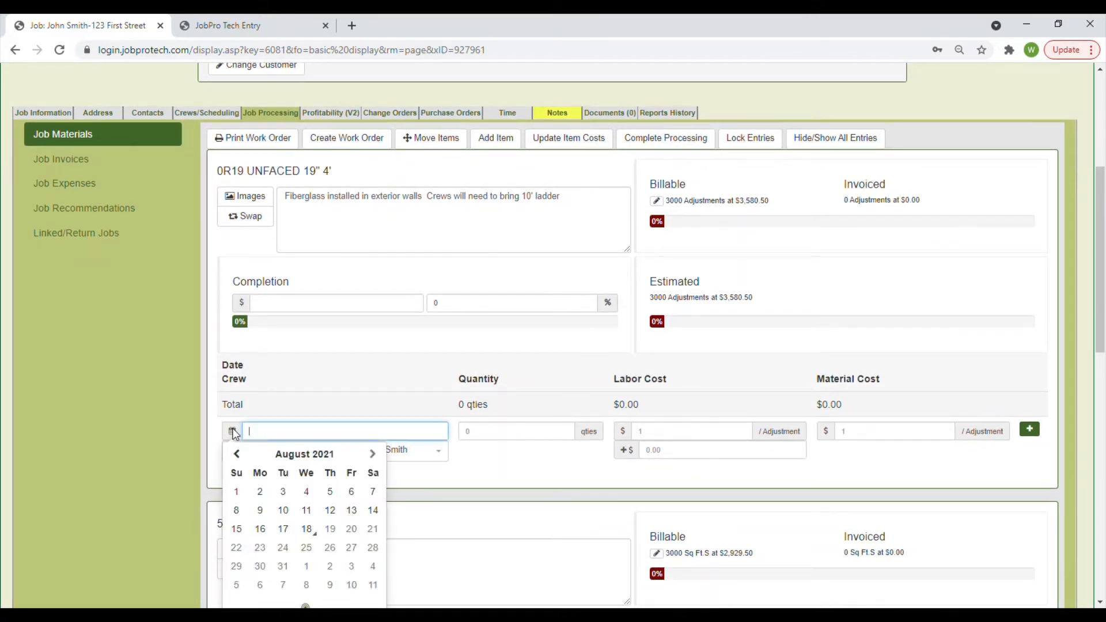
pyautogui.click(306, 528)
pyautogui.click(395, 461)
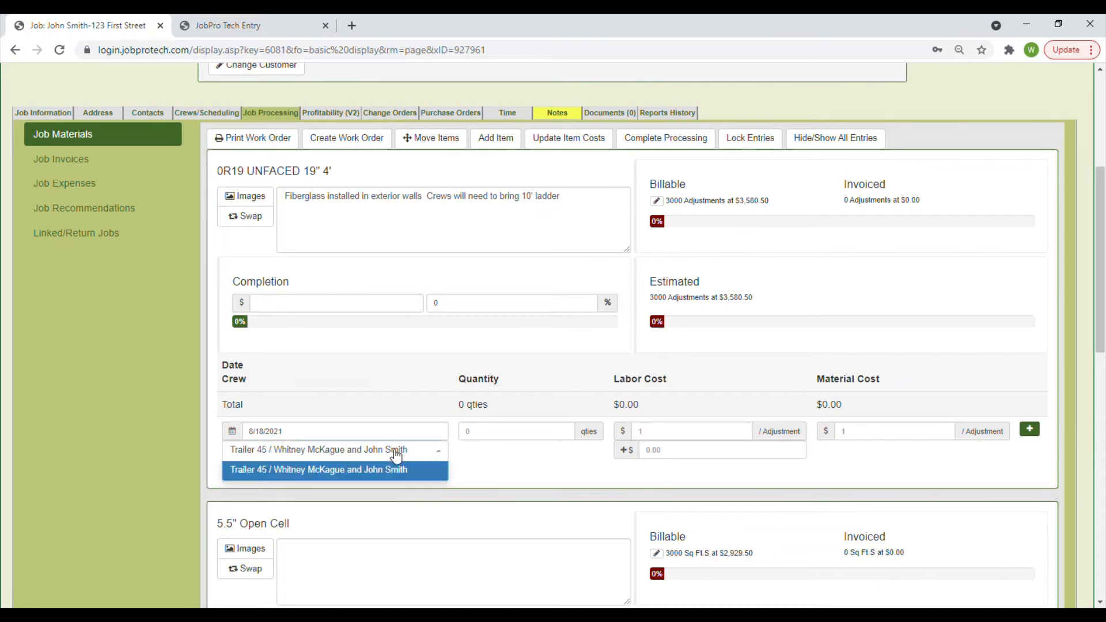
pyautogui.click(397, 470)
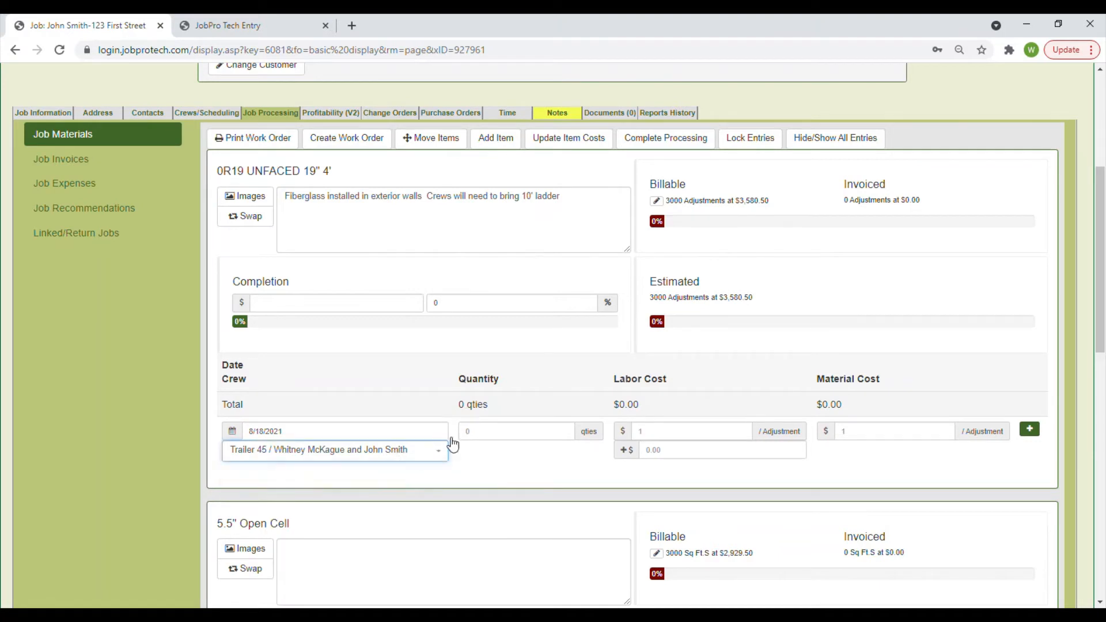
pyautogui.click(485, 439)
pyautogui.write('500')
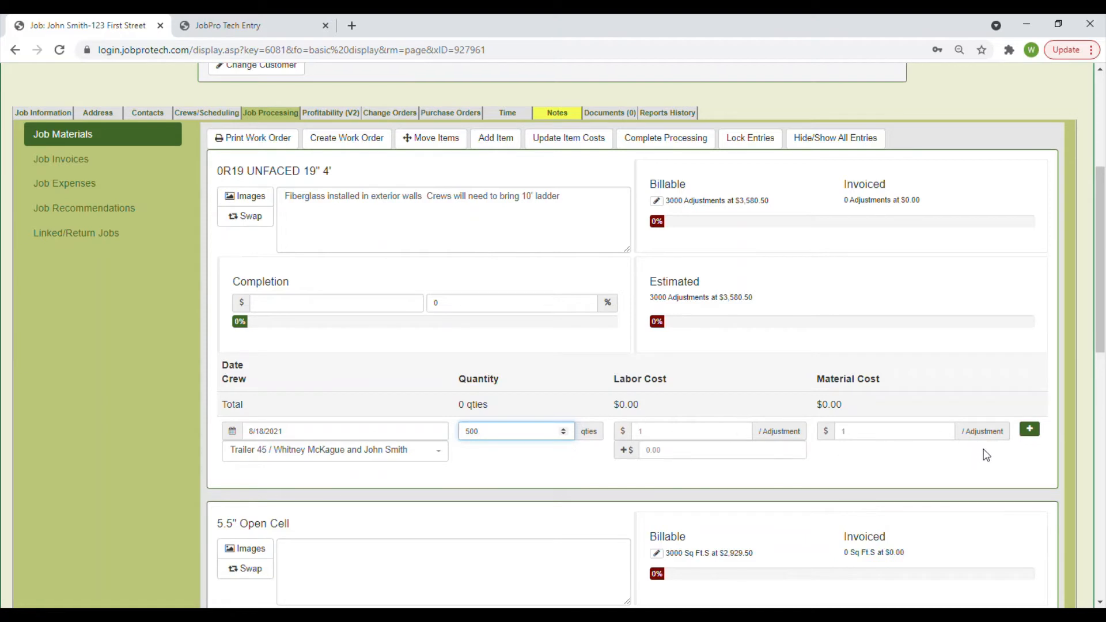
pyautogui.click(1030, 430)
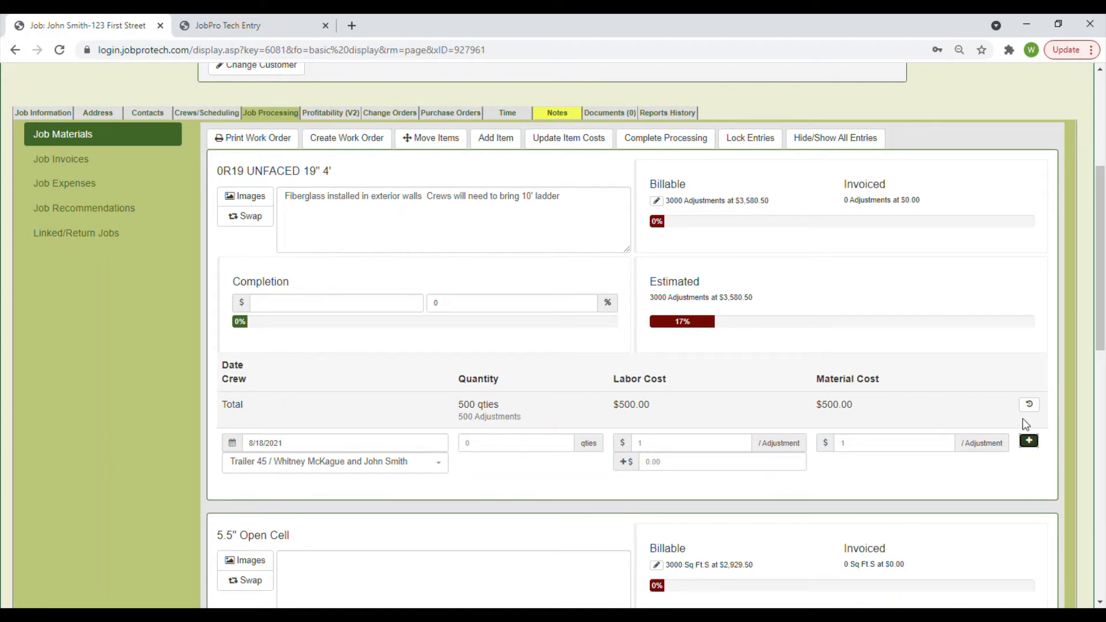
# Step: Delete the fiberglass item's 8/18/2021 entry and bring up the job's Time records
pyautogui.click(1030, 405)
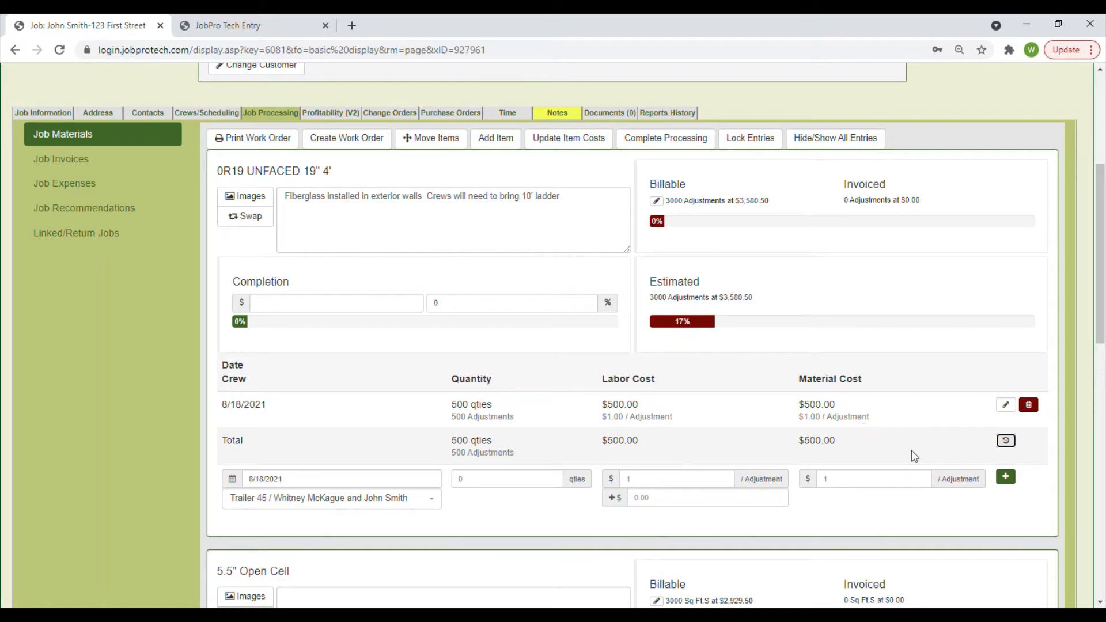
pyautogui.click(1027, 408)
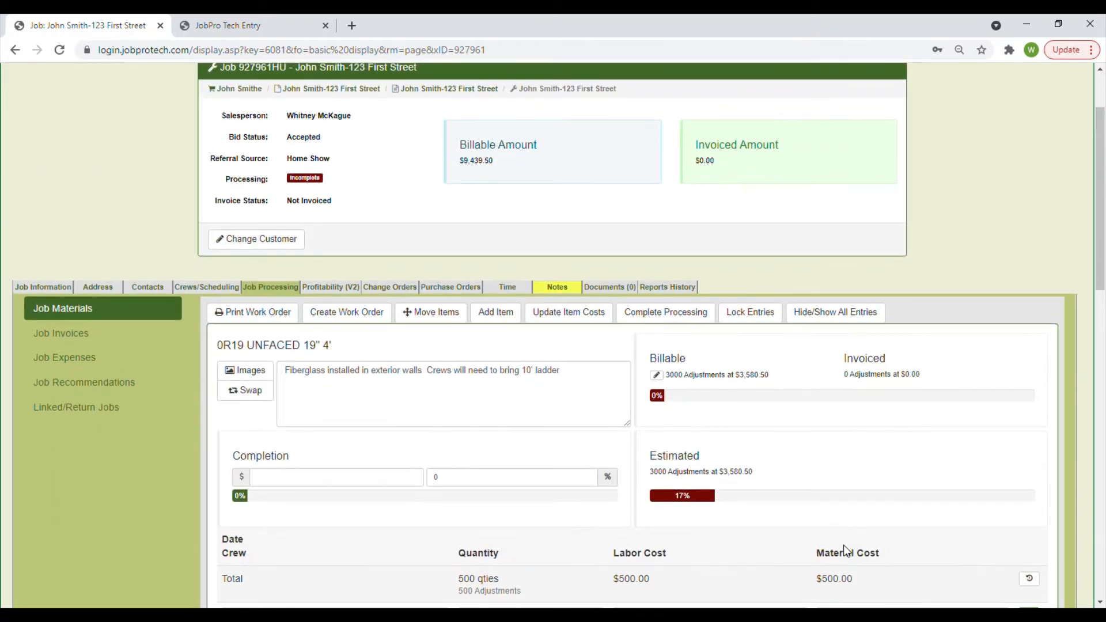
pyautogui.scroll(2, 846, 550)
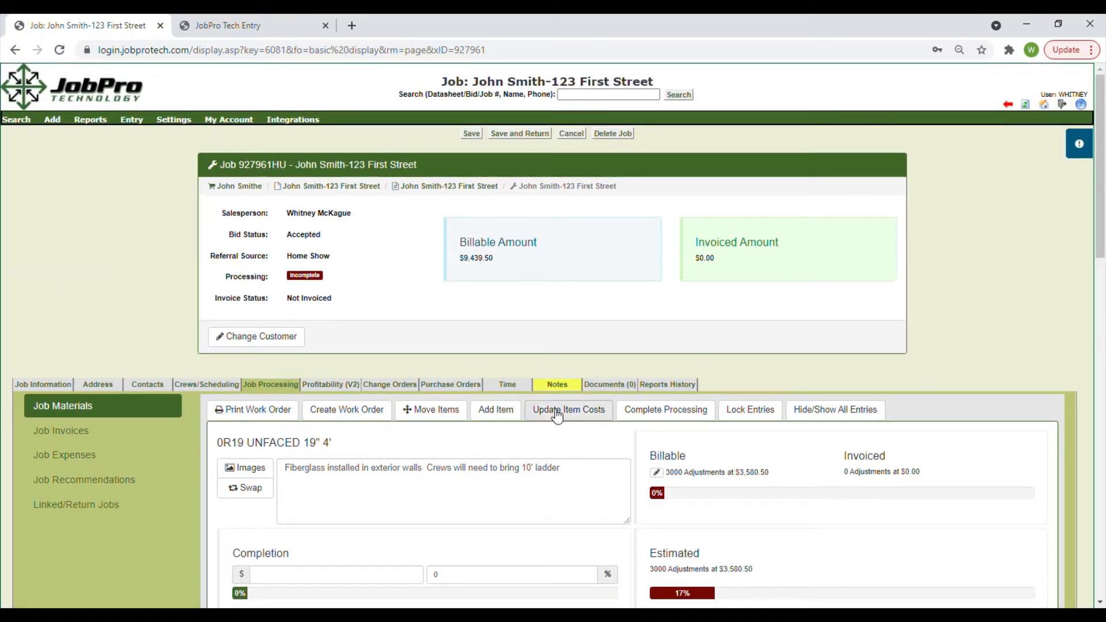
pyautogui.click(520, 389)
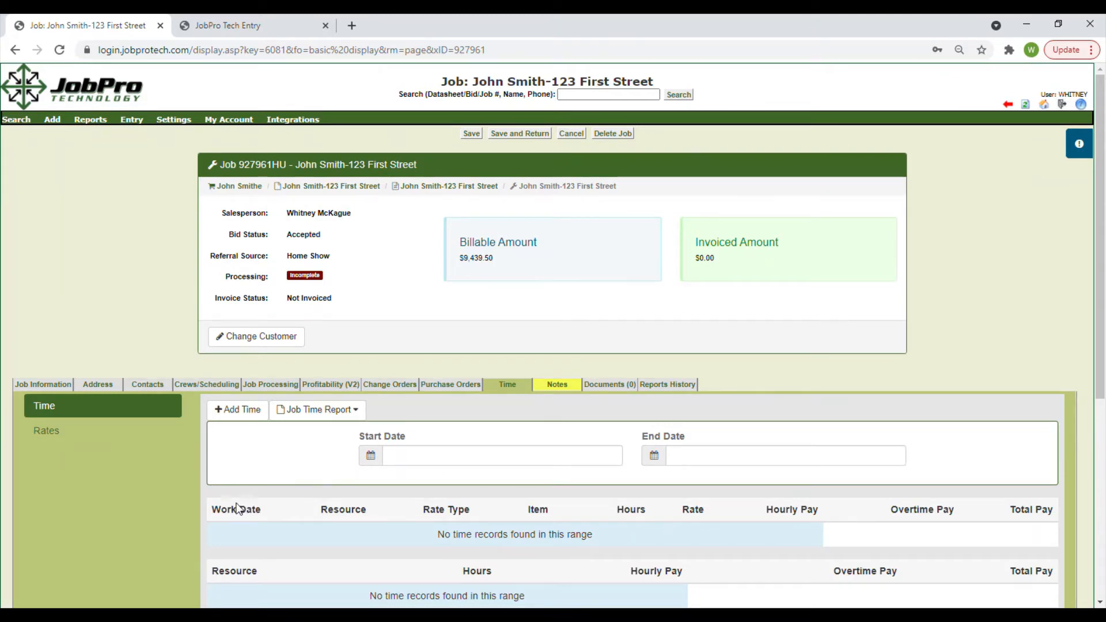
# Step: Log 8/18/2021 time from 7:00 AM to 4:00 PM on 5.5" Open Cell and save it
pyautogui.scroll(-2, 239, 507)
pyautogui.scroll(-1, 239, 510)
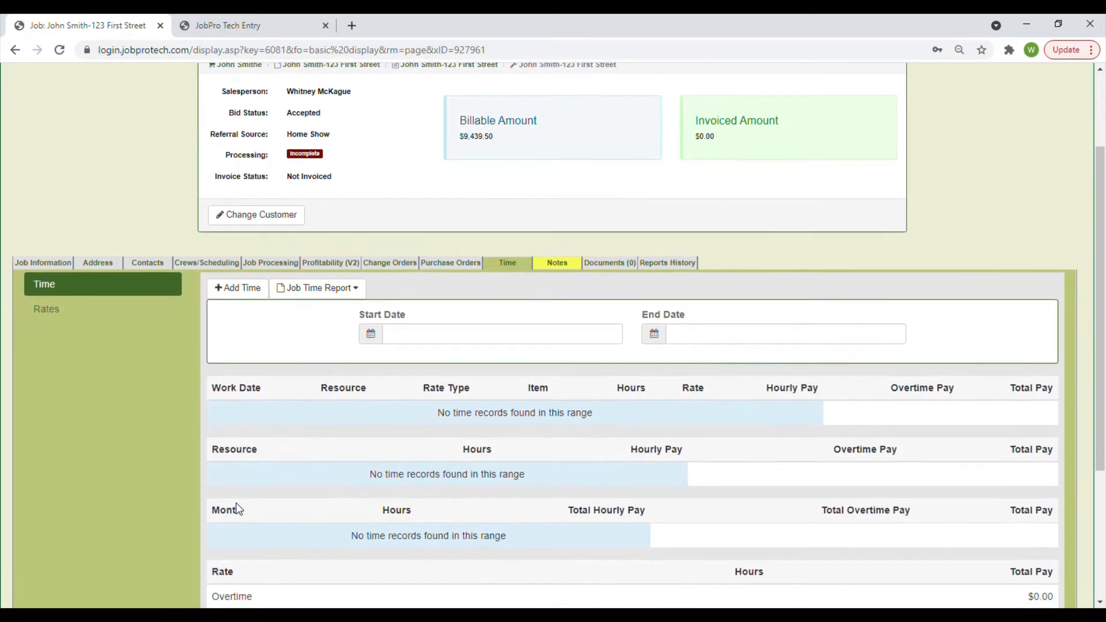
pyautogui.scroll(-2, 243, 509)
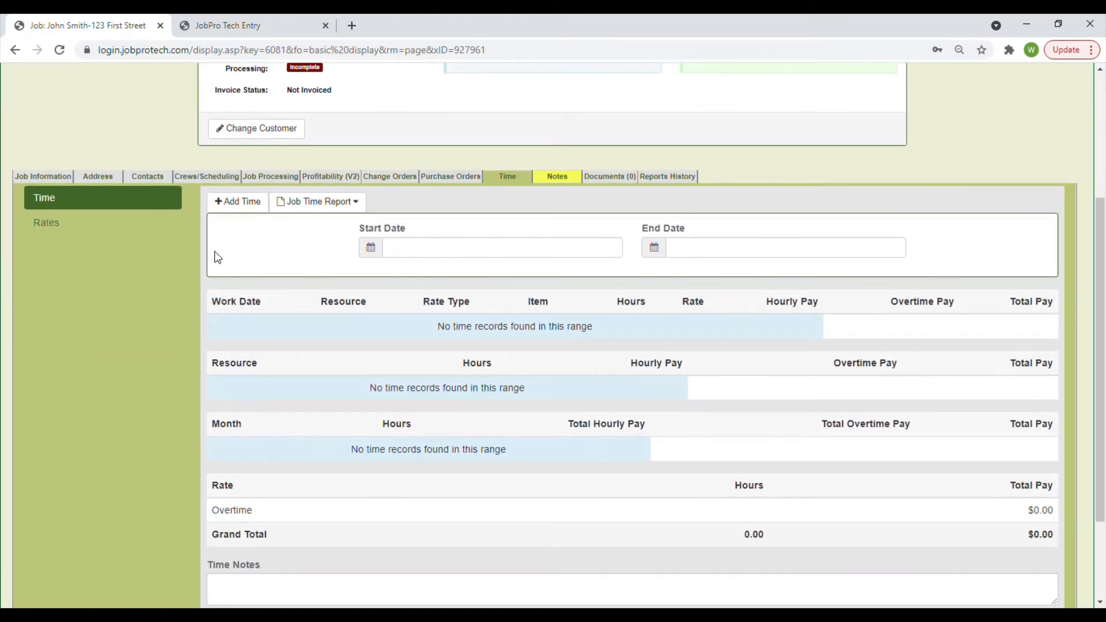
pyautogui.click(233, 210)
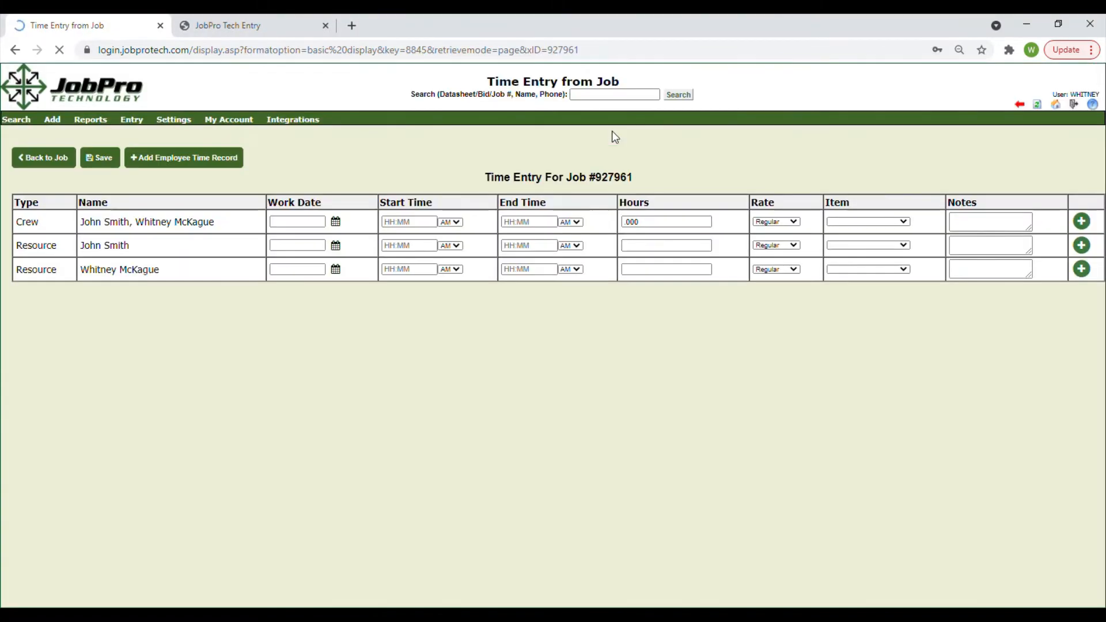
pyautogui.click(335, 270)
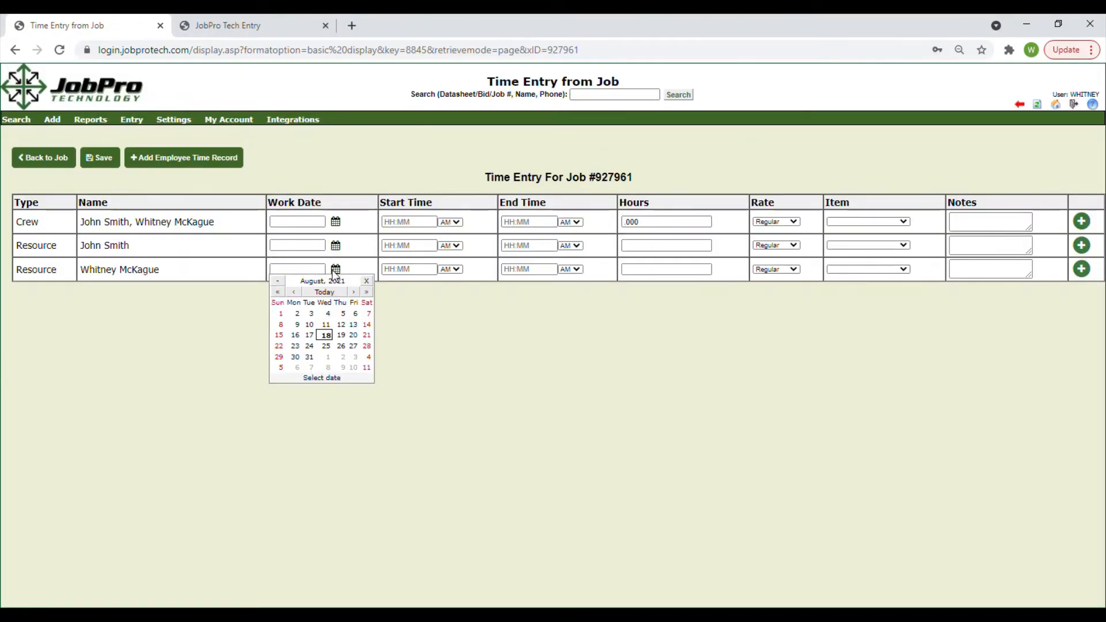
pyautogui.click(324, 335)
pyautogui.click(396, 274)
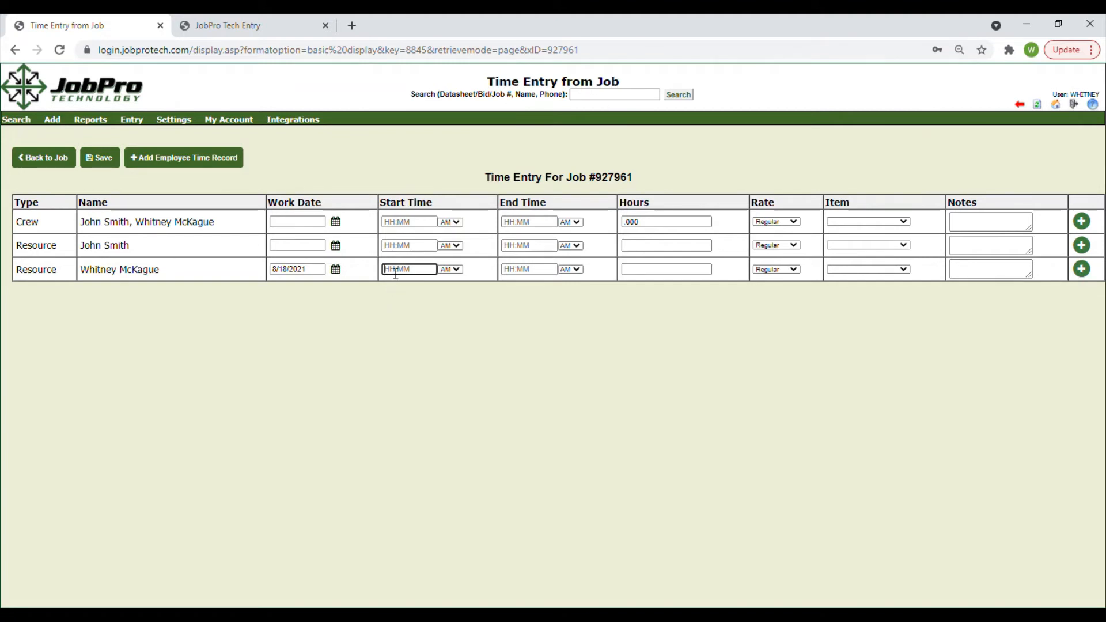
pyautogui.write('07:00')
pyautogui.click(519, 271)
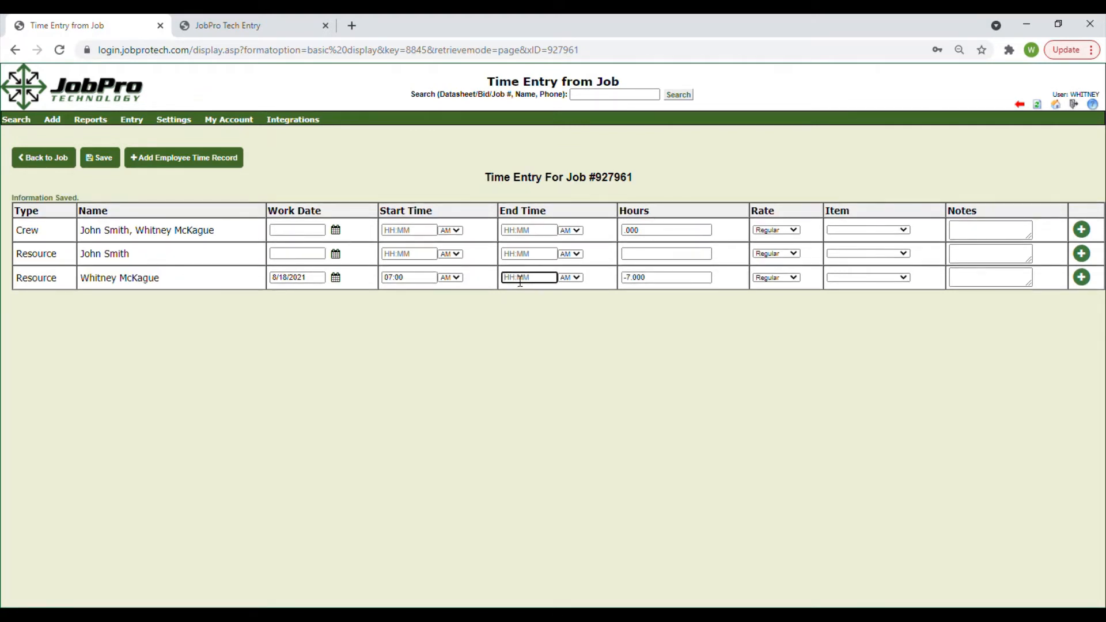
pyautogui.write('04:00')
pyautogui.press('Tab')
pyautogui.press('p')
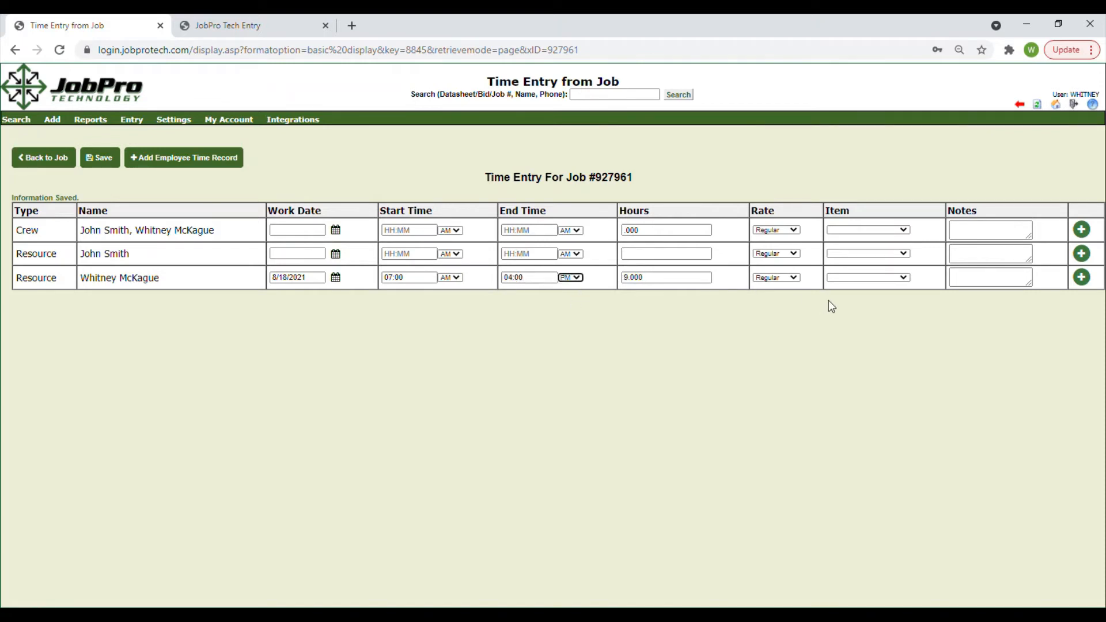
pyautogui.click(846, 279)
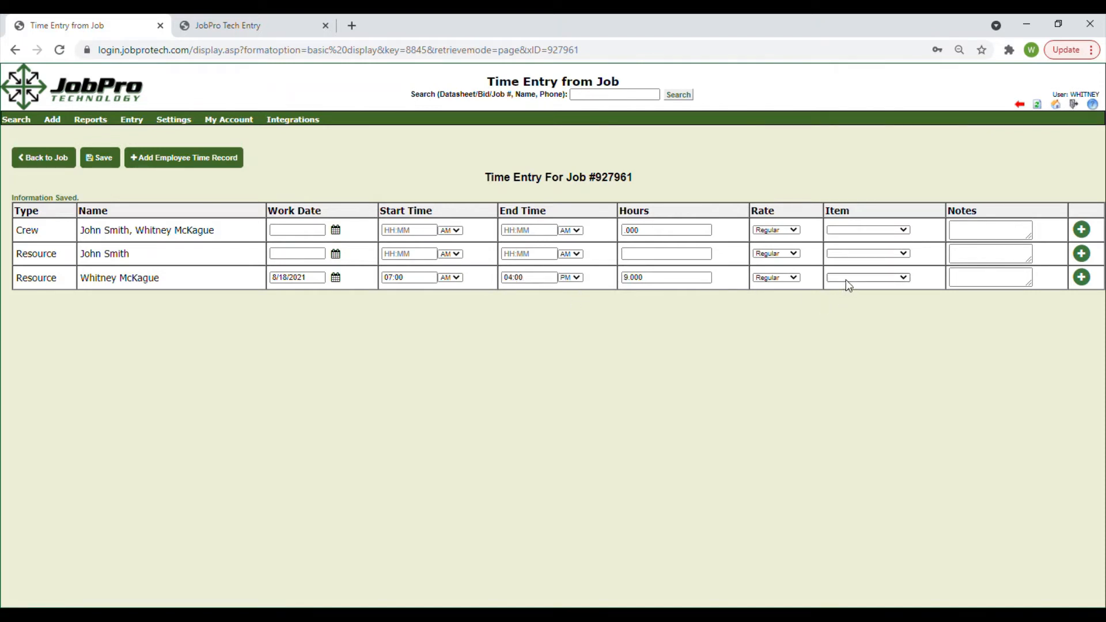
pyautogui.click(863, 307)
pyautogui.click(107, 166)
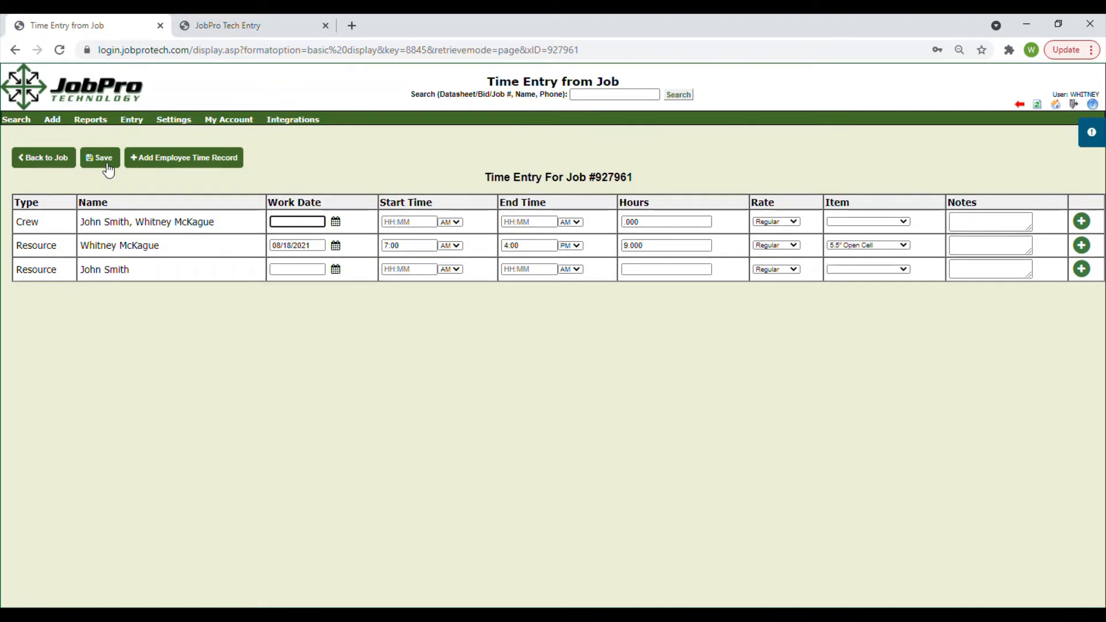
# Step: Log 8.5 hours on 8/18/2021 for the other worker and save it
pyautogui.click(335, 269)
pyautogui.click(330, 345)
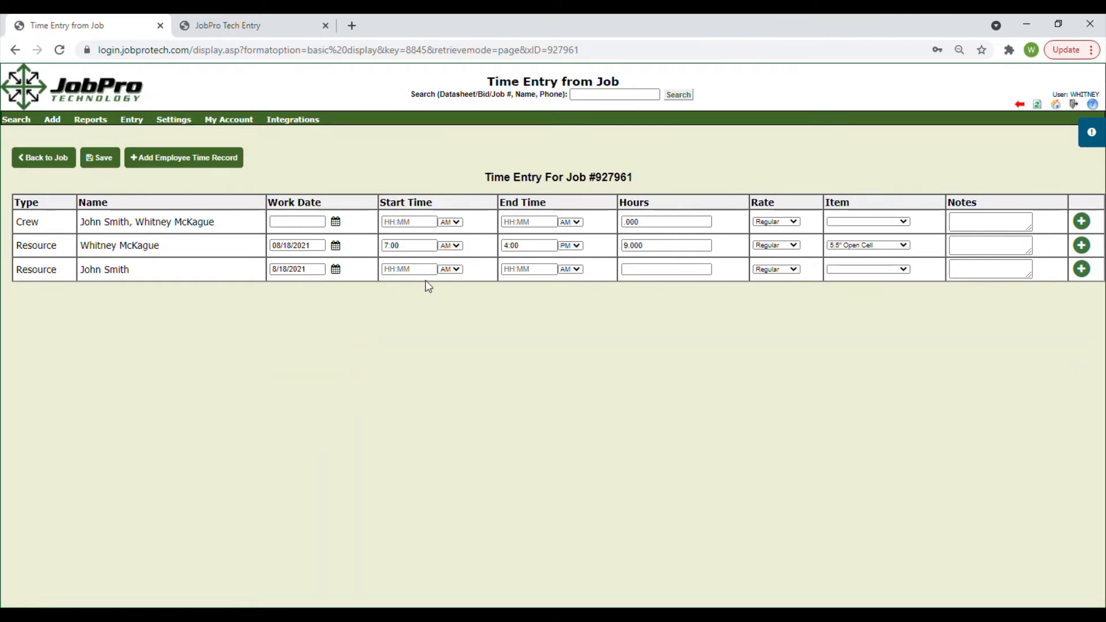
pyautogui.click(638, 270)
pyautogui.write('8.5')
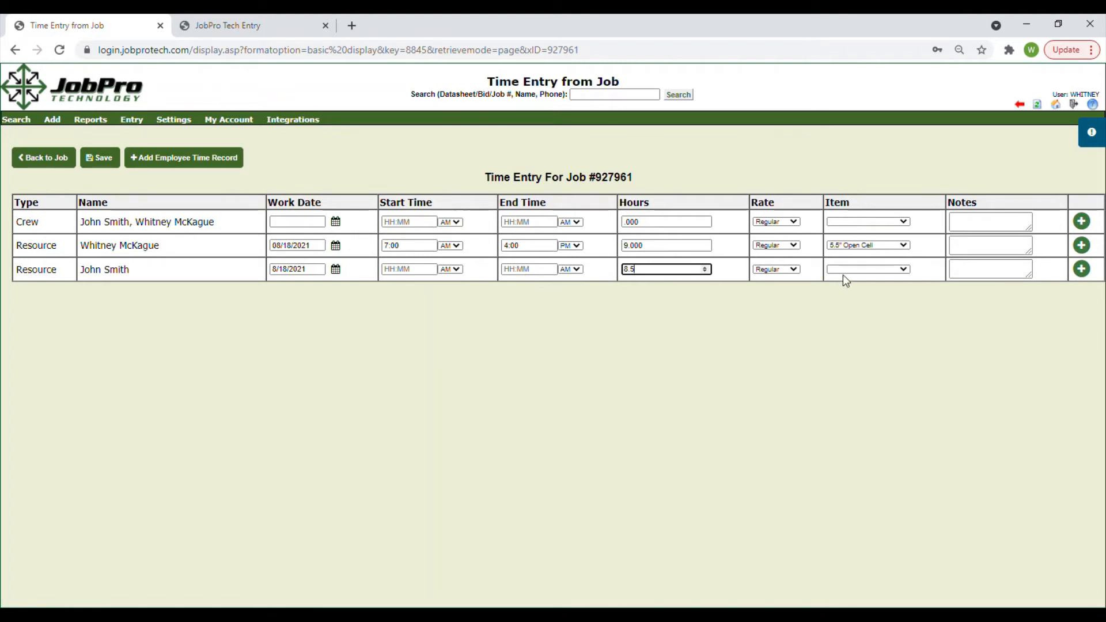
pyautogui.click(107, 165)
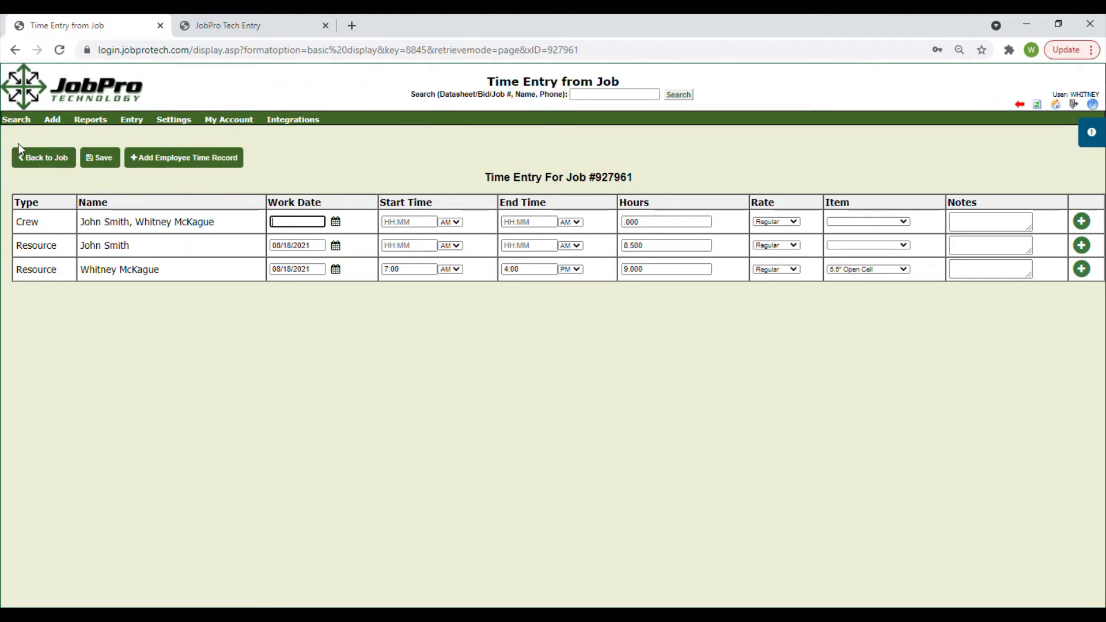
# Step: Go back to job 927961HU and review its Time totals of 17.50 hours and $175.00
pyautogui.click(43, 165)
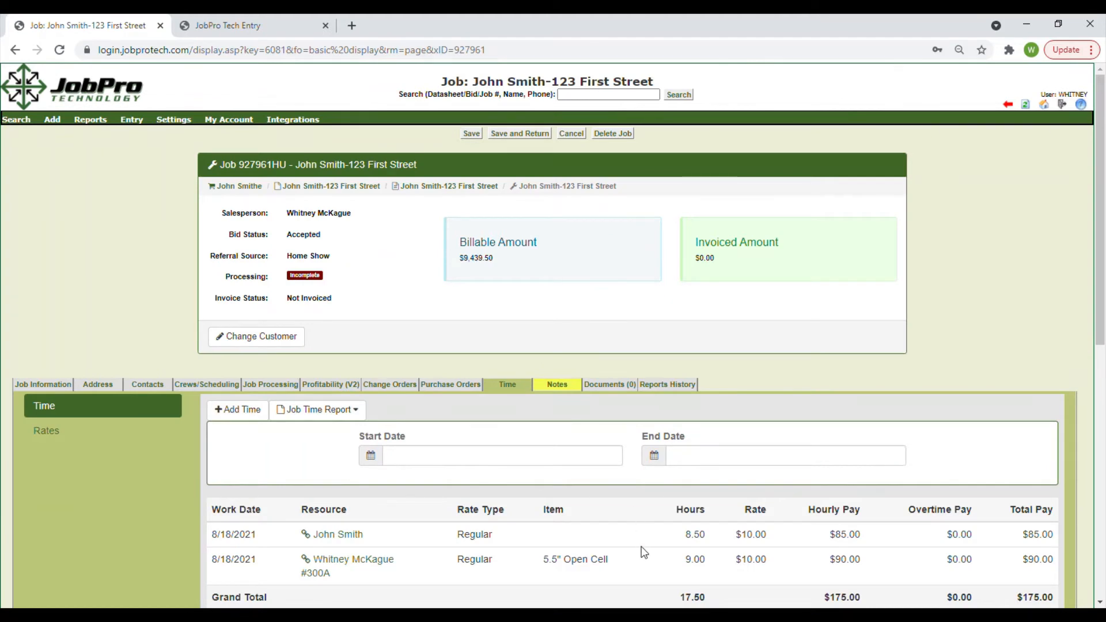
pyautogui.scroll(-1, 640, 572)
pyautogui.scroll(-4, 639, 572)
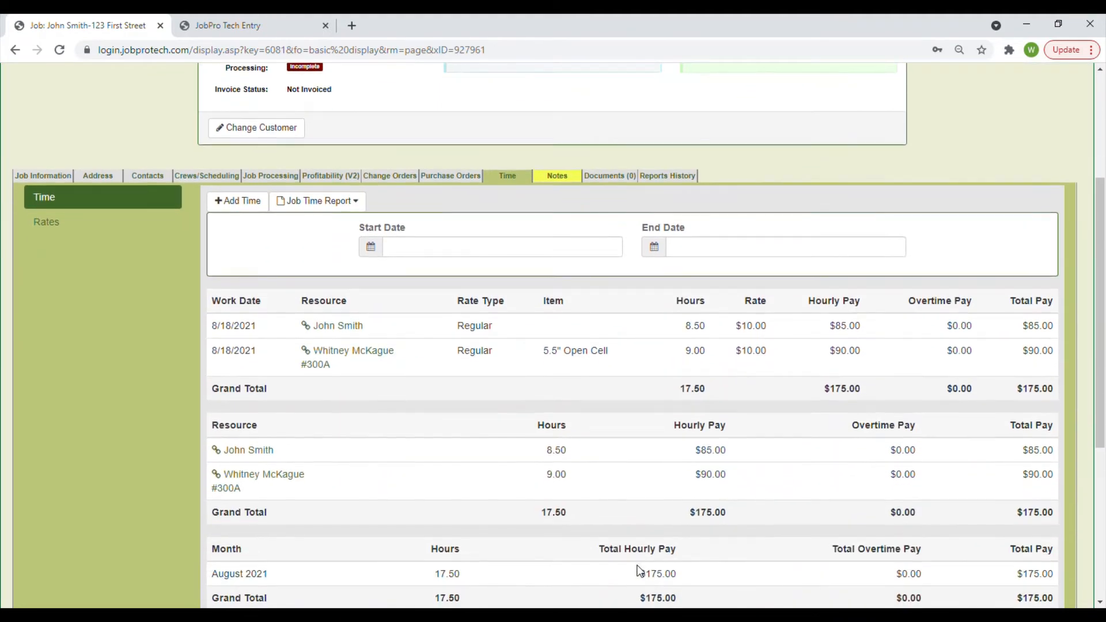
pyautogui.scroll(-2, 640, 571)
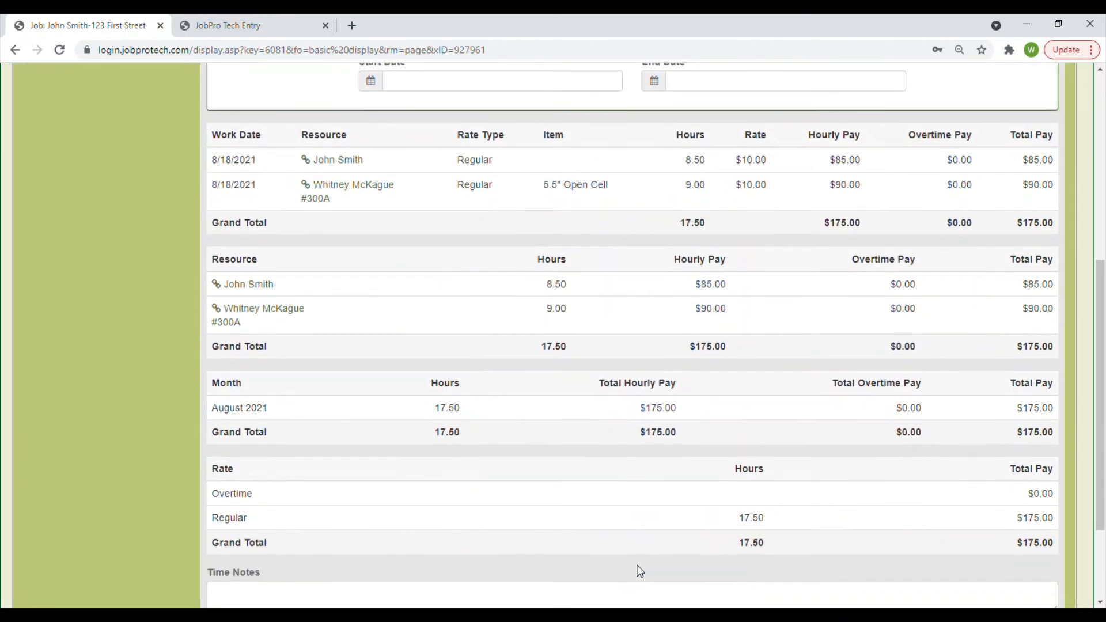
pyautogui.scroll(-2, 639, 571)
pyautogui.scroll(8, 639, 571)
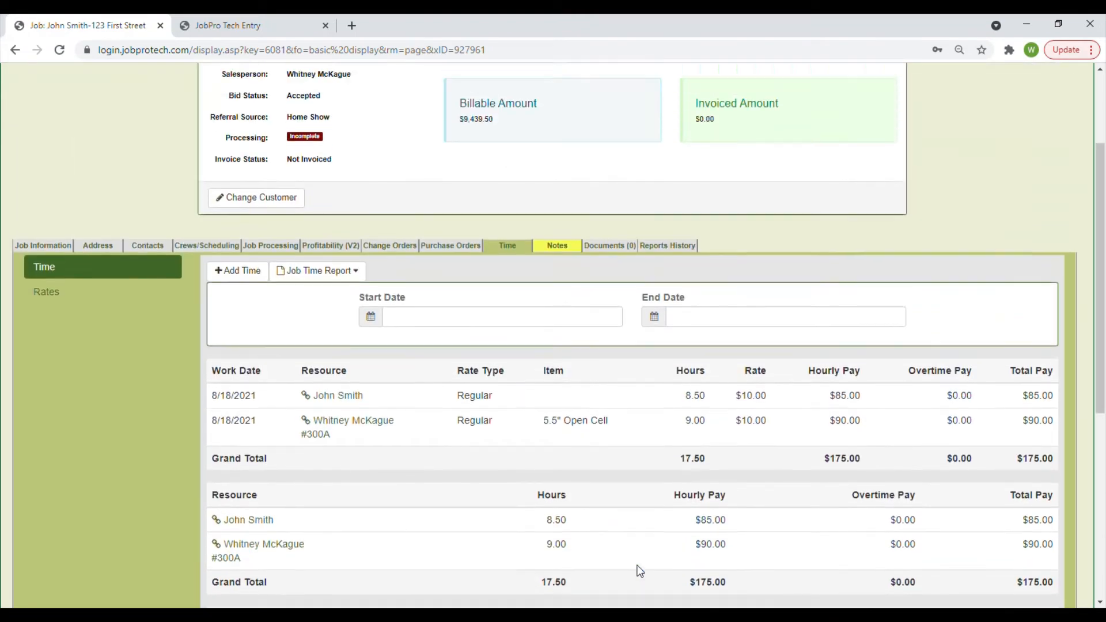
pyautogui.scroll(1, 640, 571)
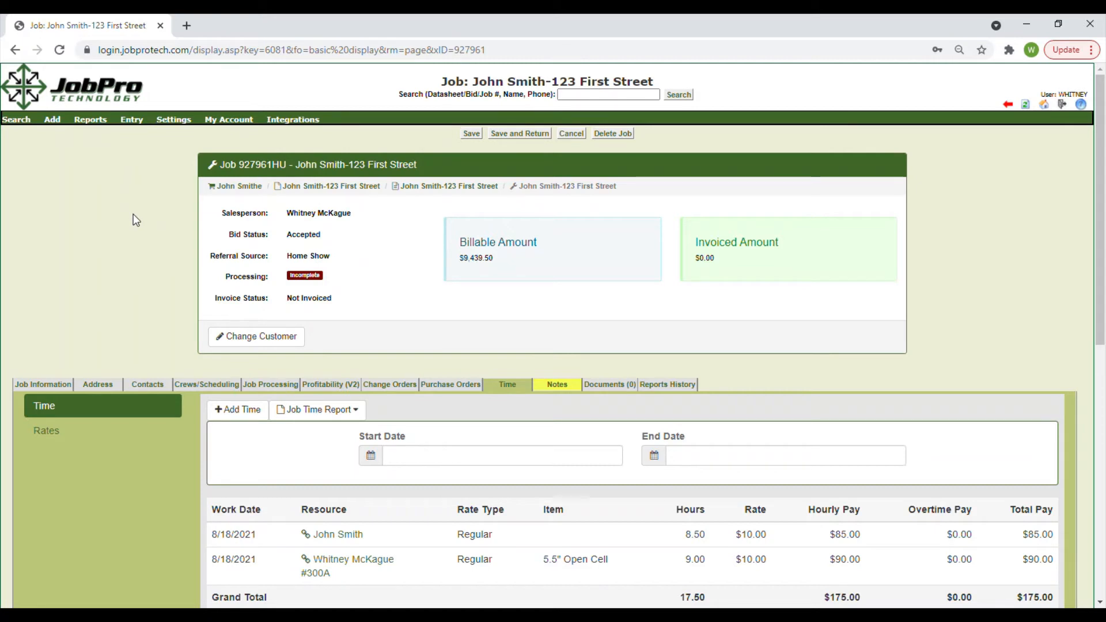
# Step: Open Profitability (V2) and review the $6,709.37 gross profit and category breakdown
pyautogui.click(323, 384)
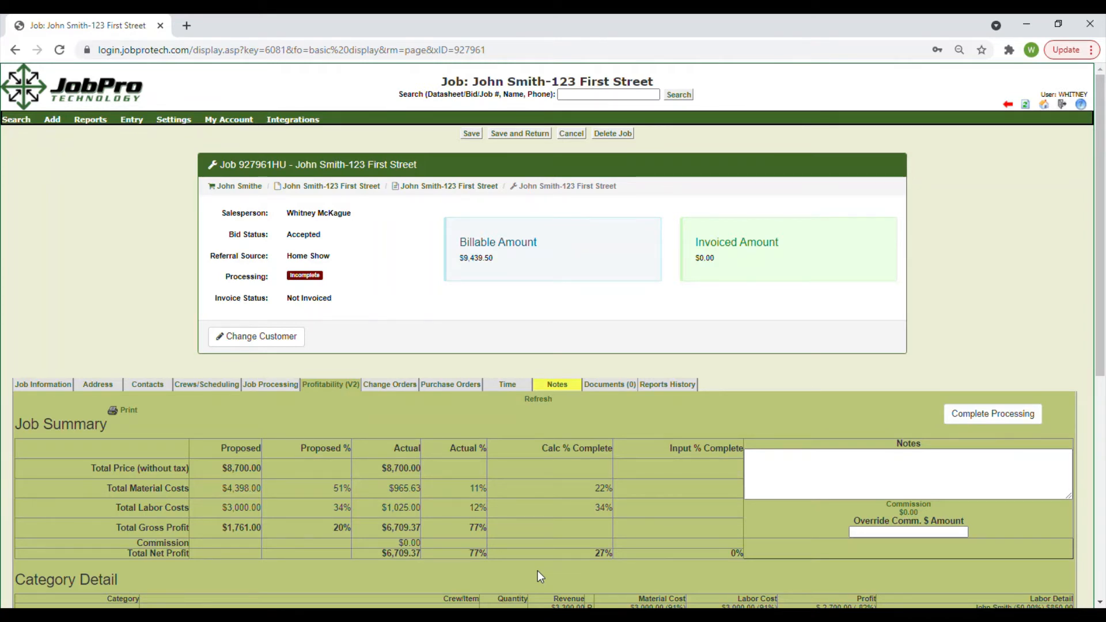
pyautogui.scroll(-3, 537, 567)
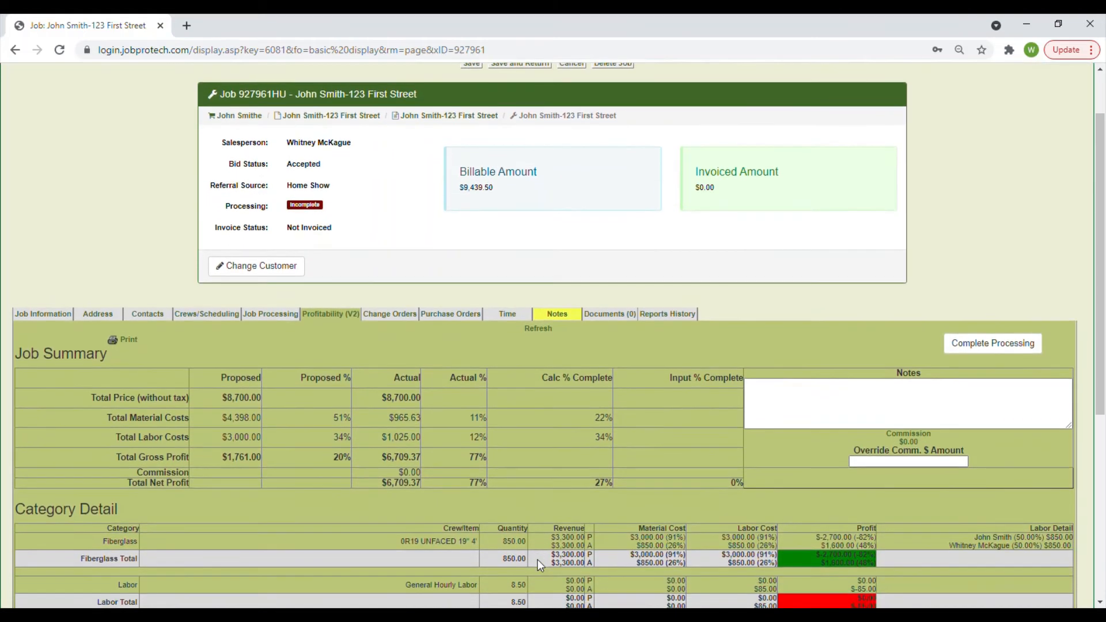
pyautogui.scroll(-2, 538, 564)
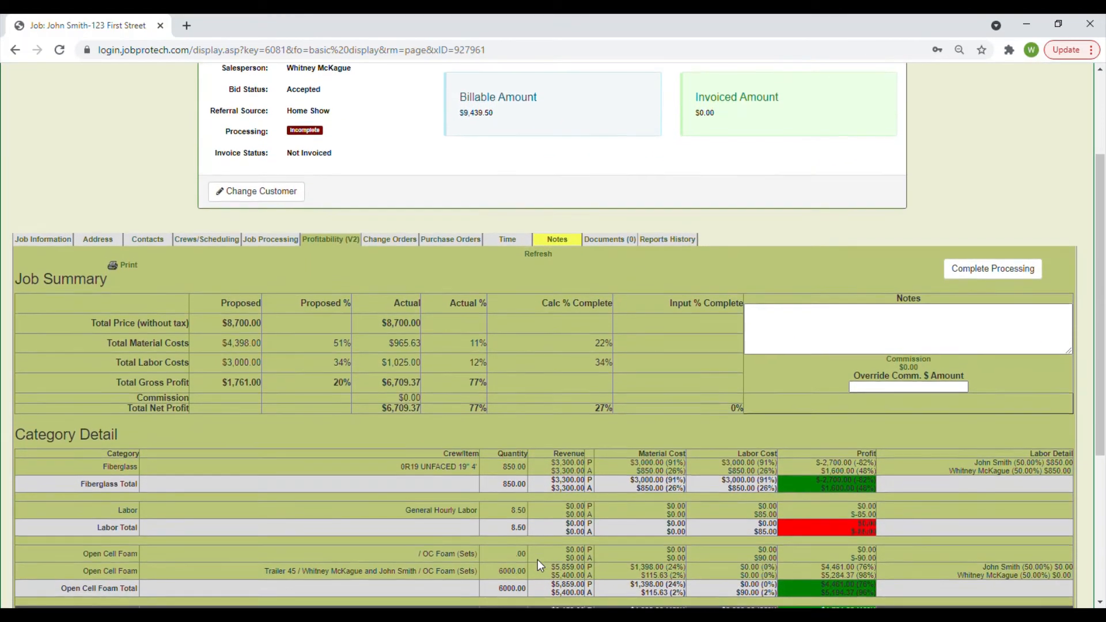
pyautogui.scroll(-1, 538, 558)
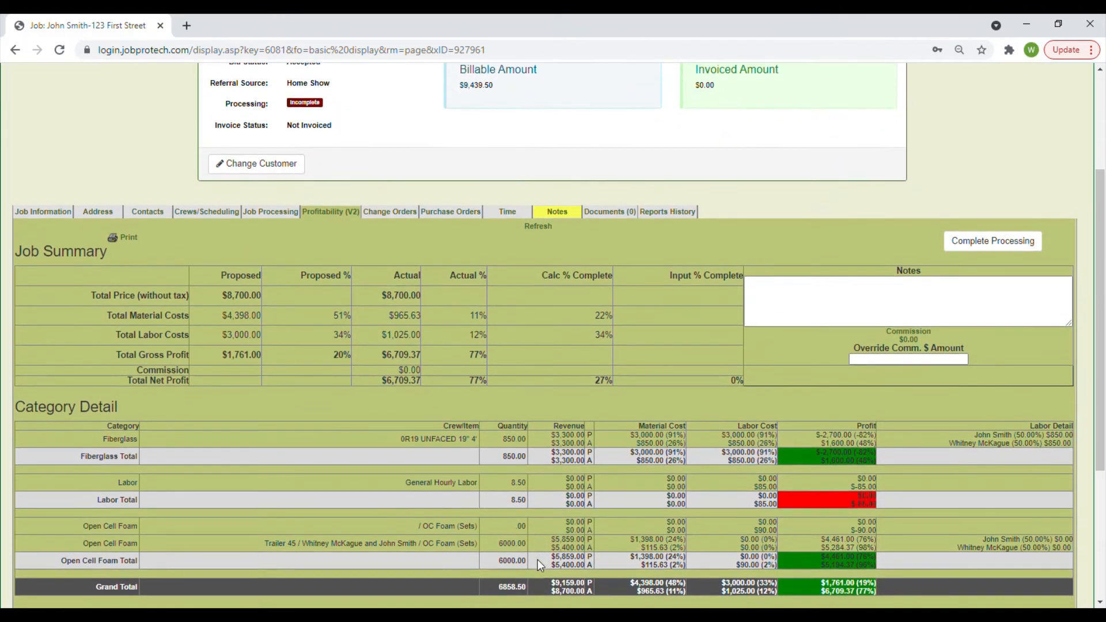
pyautogui.scroll(-1, 537, 560)
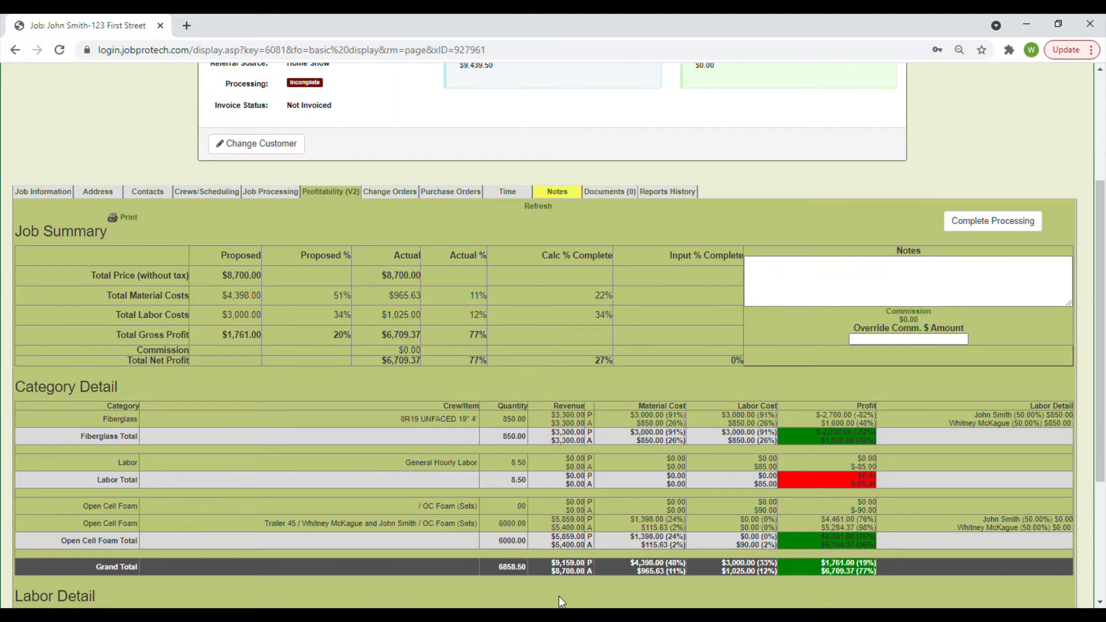
# Step: Finish reviewing the report and switch to Job Processing to see the Job Materials list
pyautogui.scroll(-2, 561, 601)
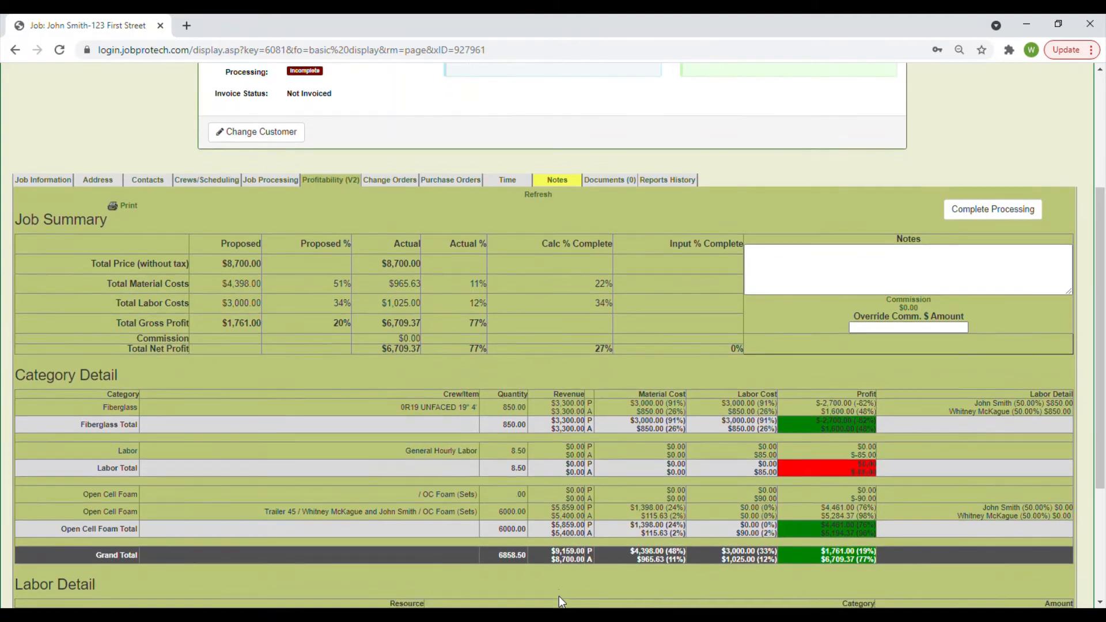
pyautogui.scroll(-1, 559, 596)
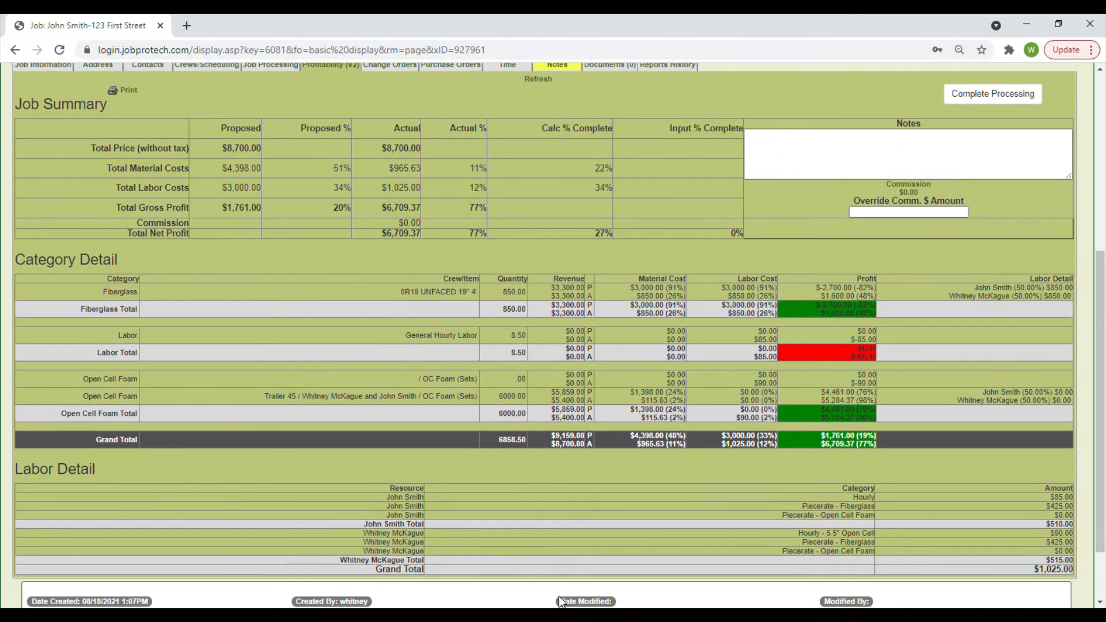
pyautogui.scroll(-1, 559, 599)
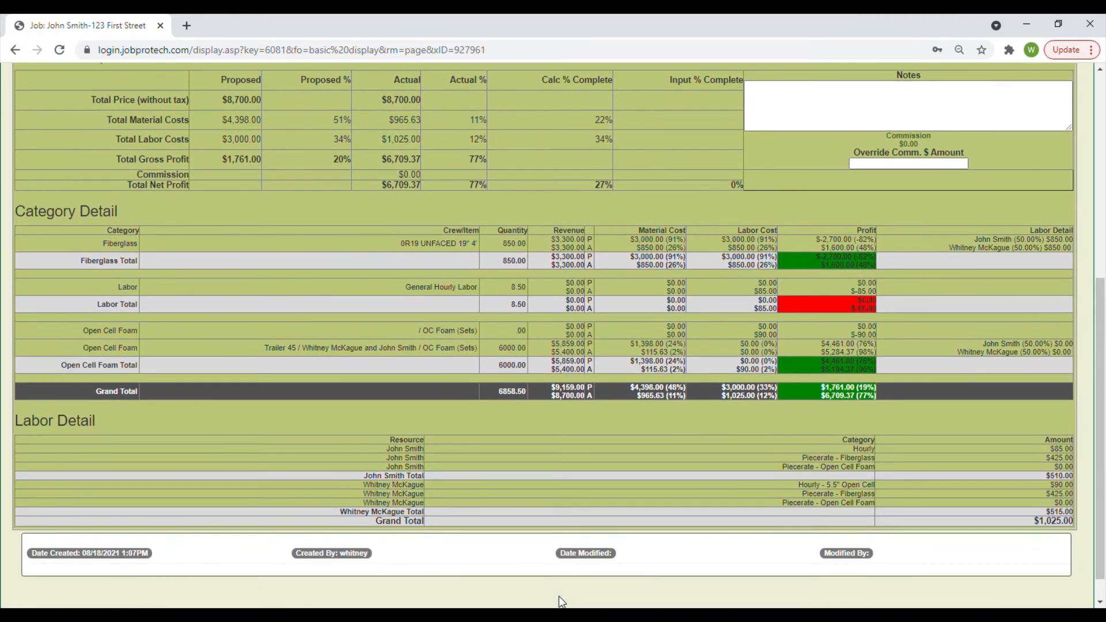
pyautogui.scroll(-1, 561, 602)
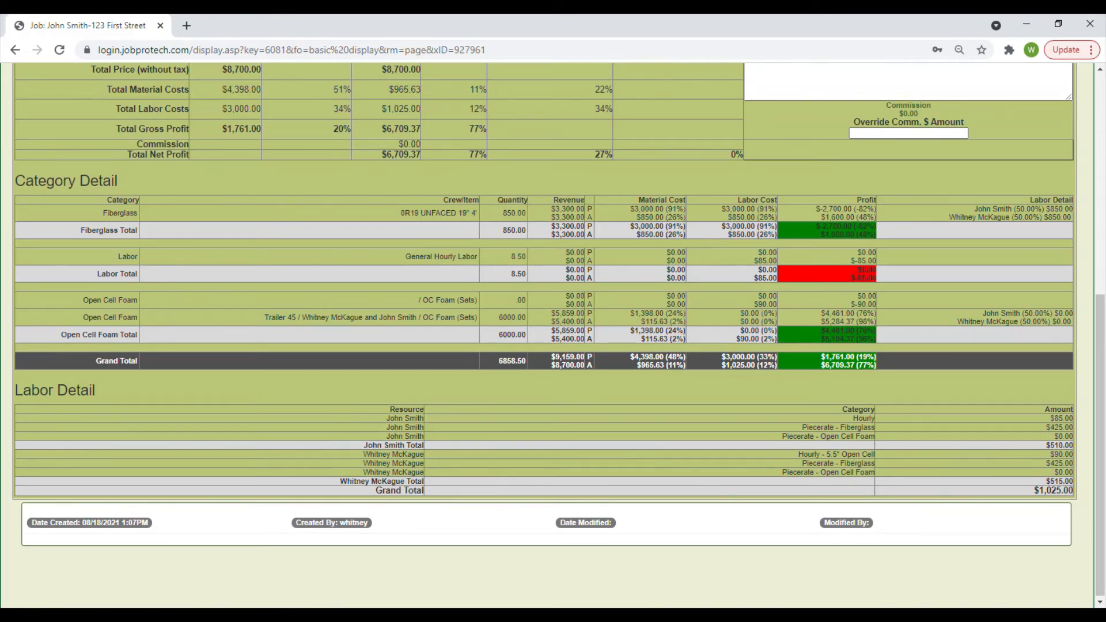
pyautogui.scroll(5, 515, 494)
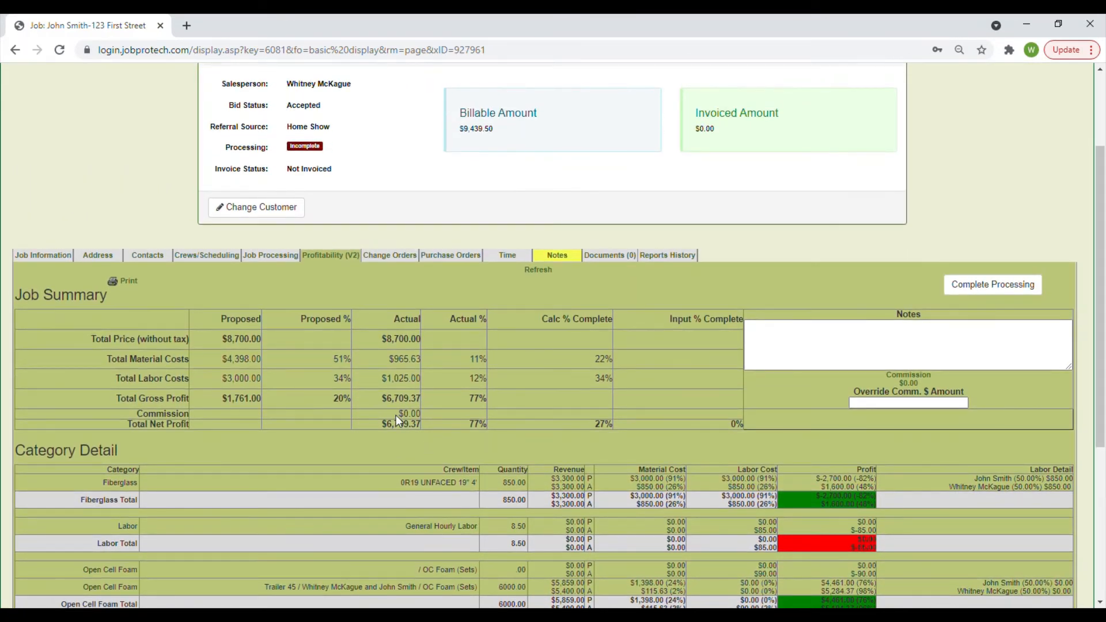
pyautogui.click(269, 257)
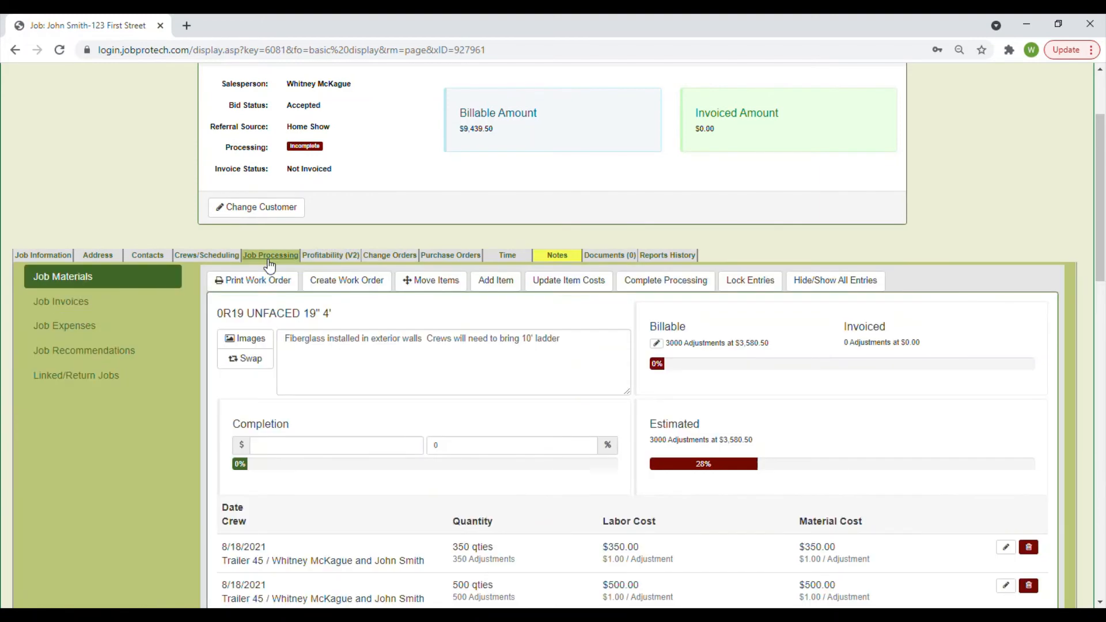
# Step: Log a 50.00 Tools expense under Job Expenses and return to the profitability report
pyautogui.click(170, 326)
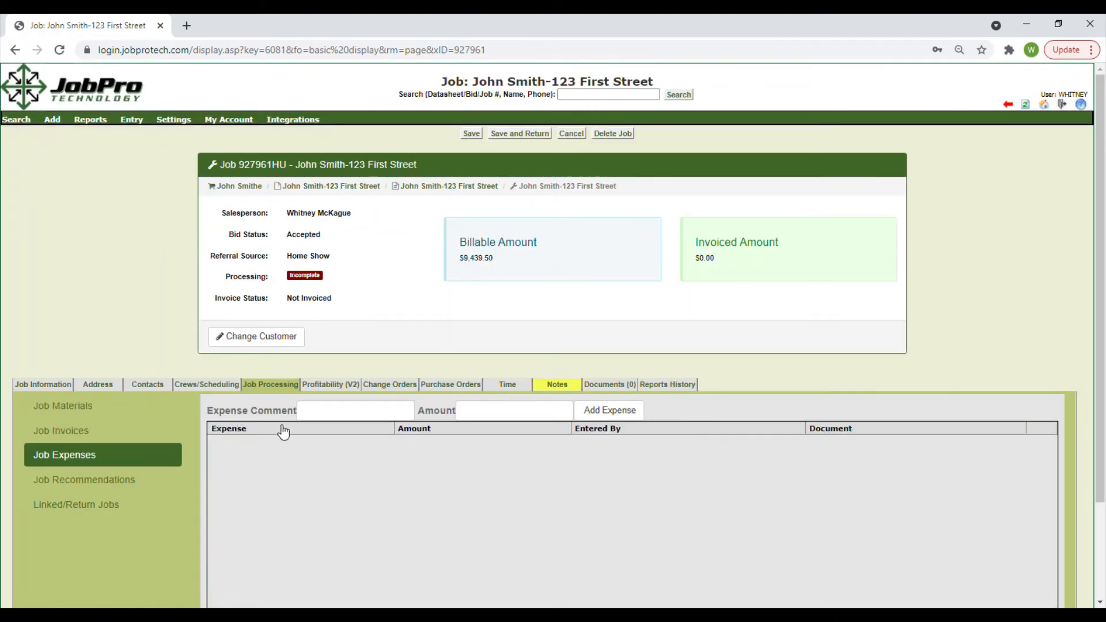
pyautogui.click(326, 415)
pyautogui.write('Tools')
pyautogui.press('Tab')
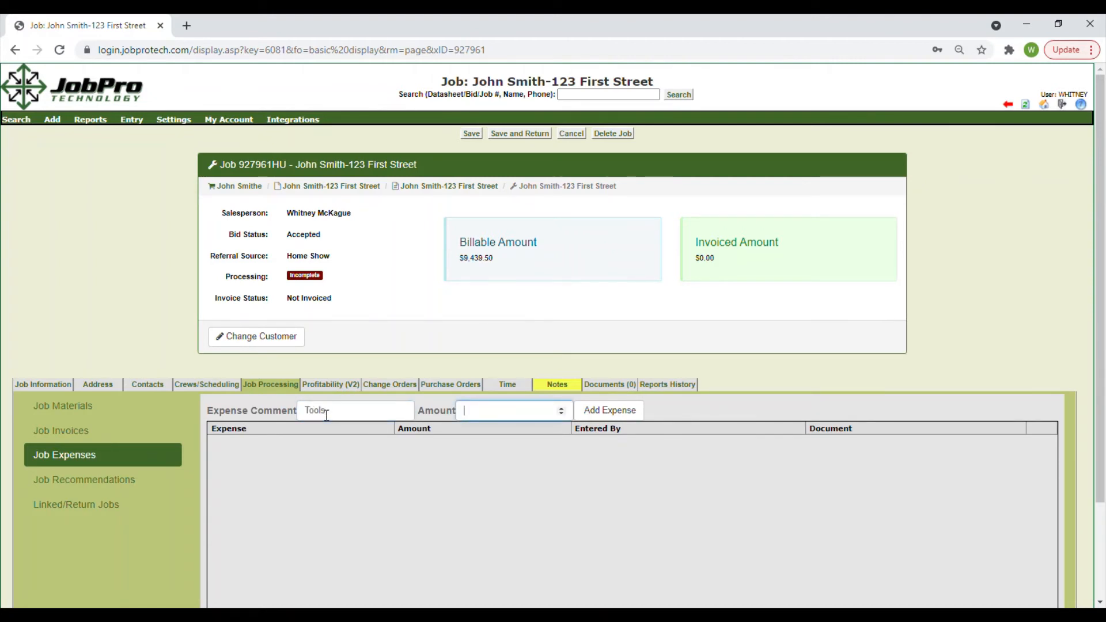
pyautogui.write('50.00')
pyautogui.click(598, 414)
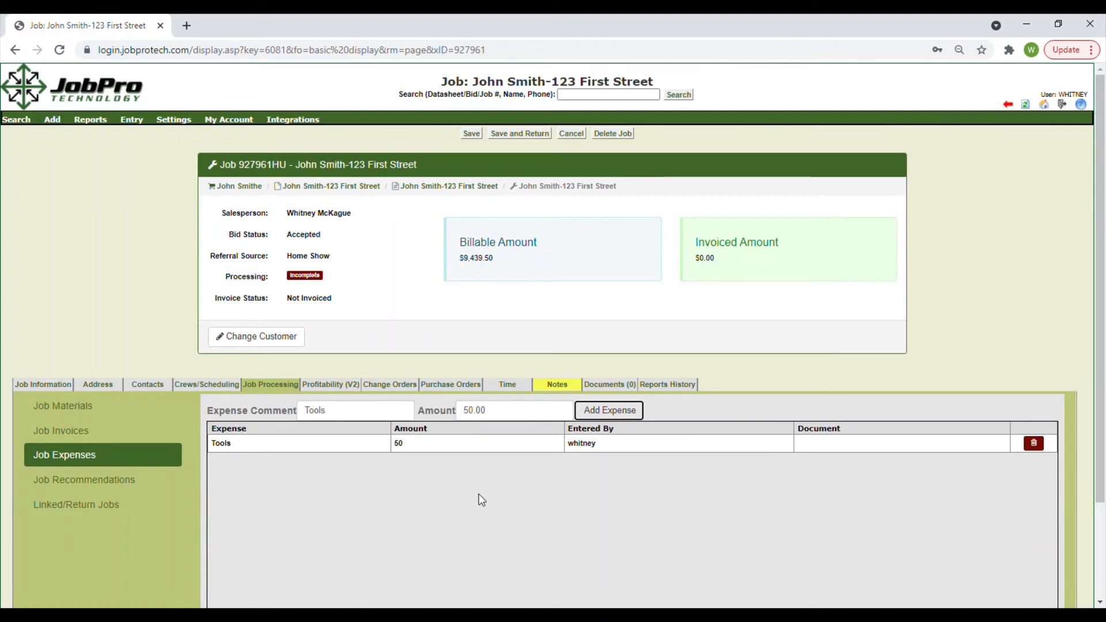
pyautogui.click(351, 386)
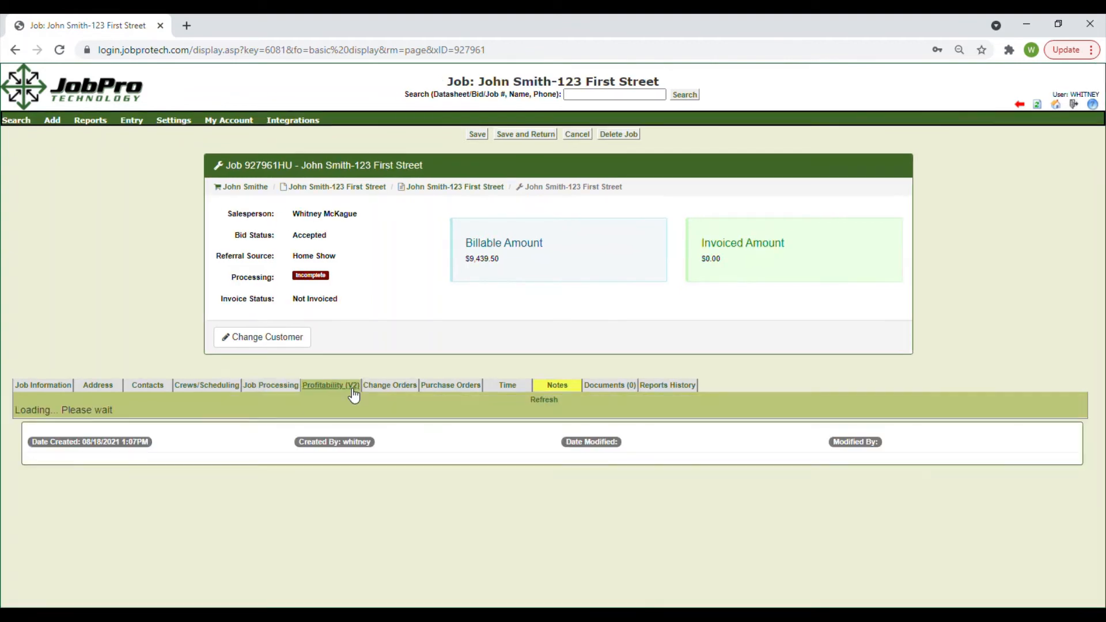
# Step: Check Job Sheet Expenses Detail shows the $50.00 expense, then view the empty Change Orders list
pyautogui.scroll(-8, 461, 530)
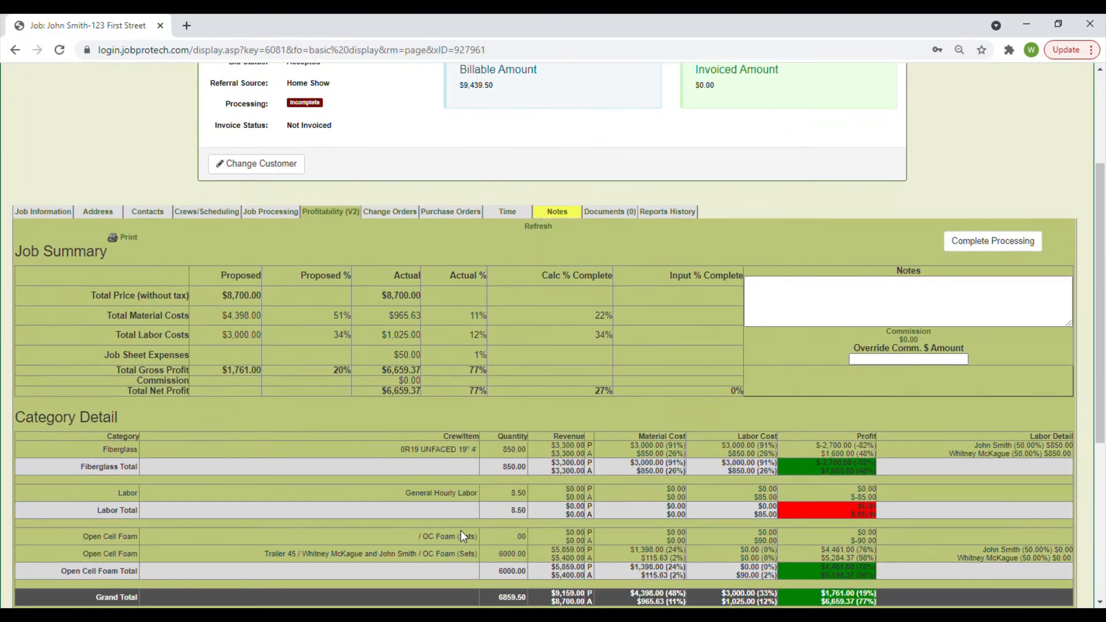
pyautogui.scroll(-1, 464, 535)
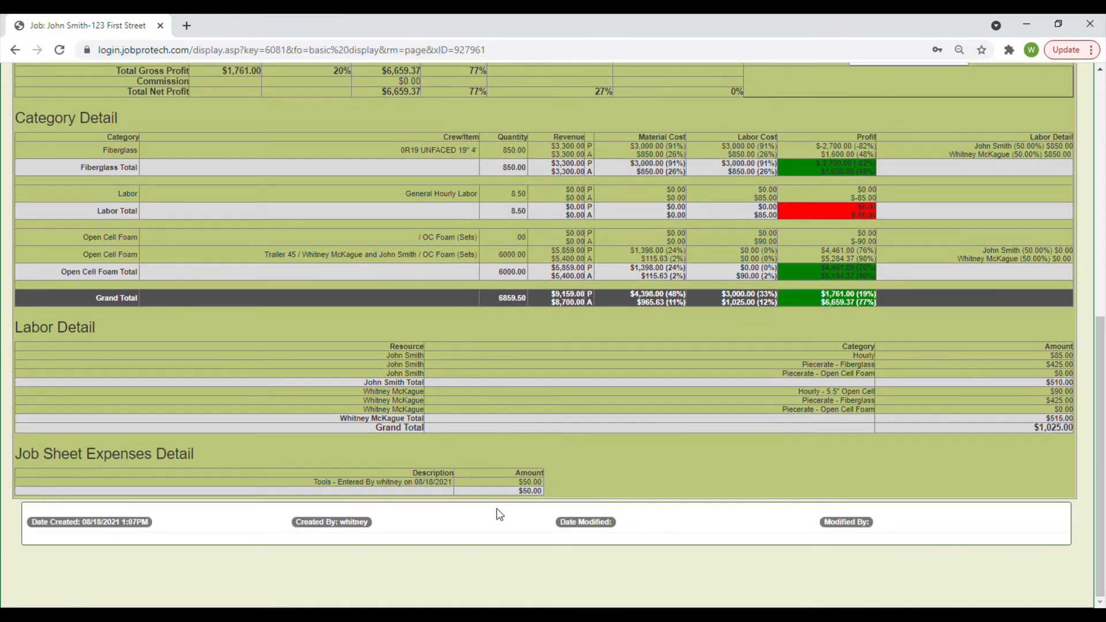
pyautogui.scroll(4, 499, 513)
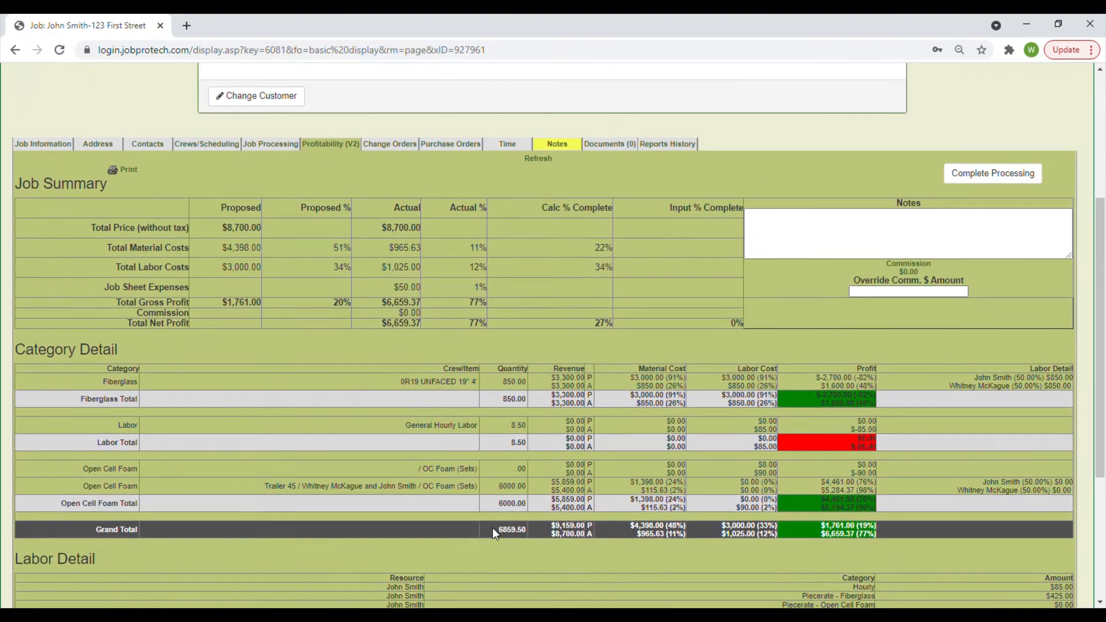
pyautogui.scroll(4, 492, 527)
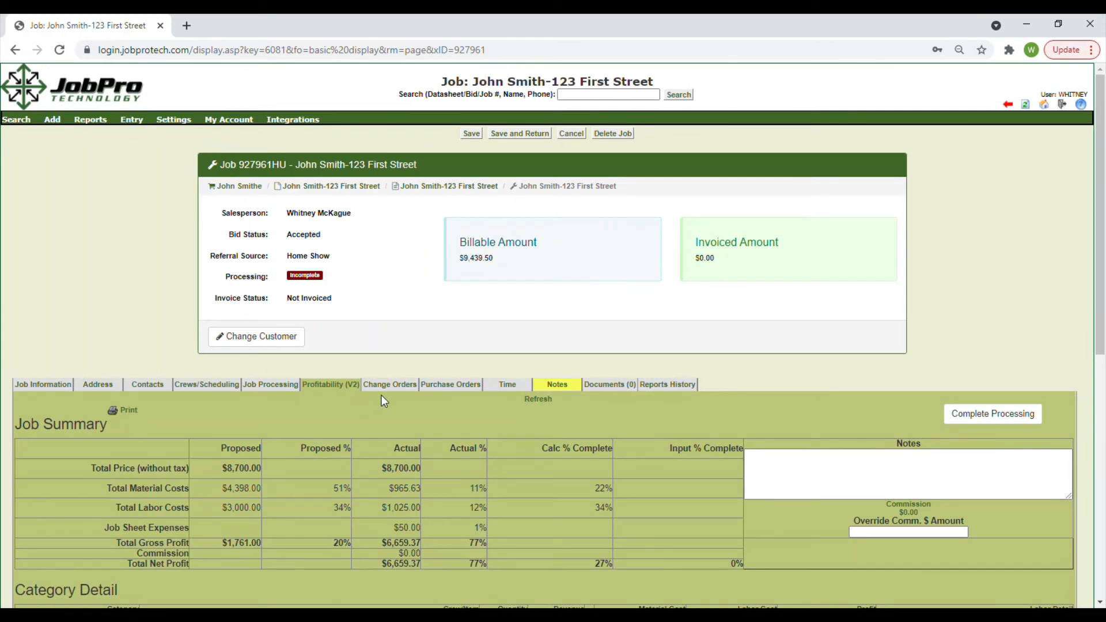
pyautogui.click(391, 384)
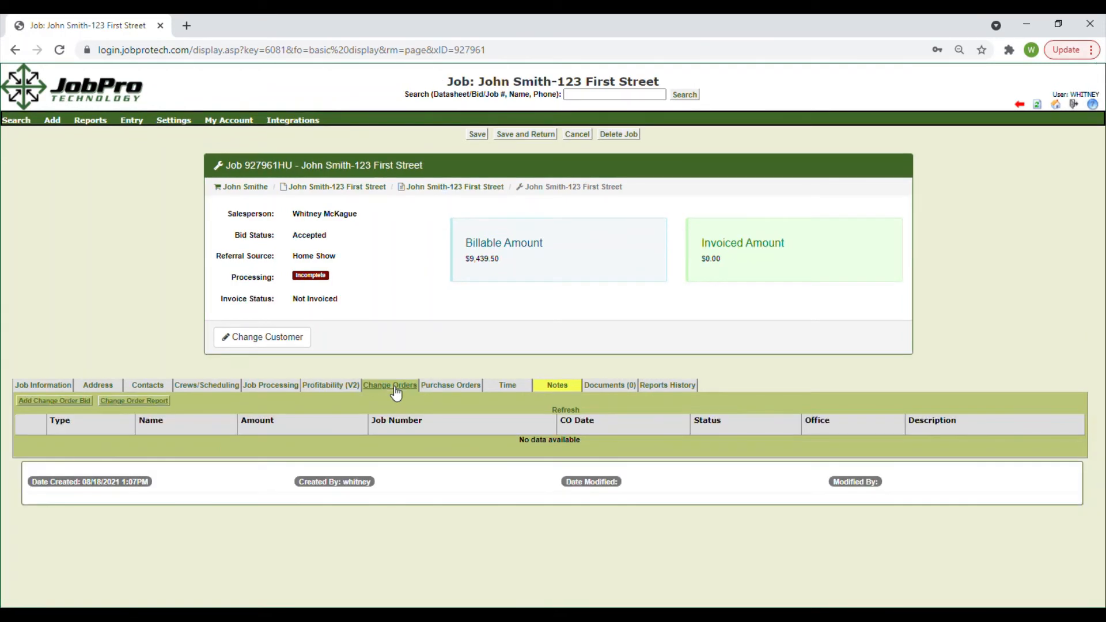
# Step: Create change order bid CO A from Best Template Ever and review its $694.40 worksheet
pyautogui.click(87, 409)
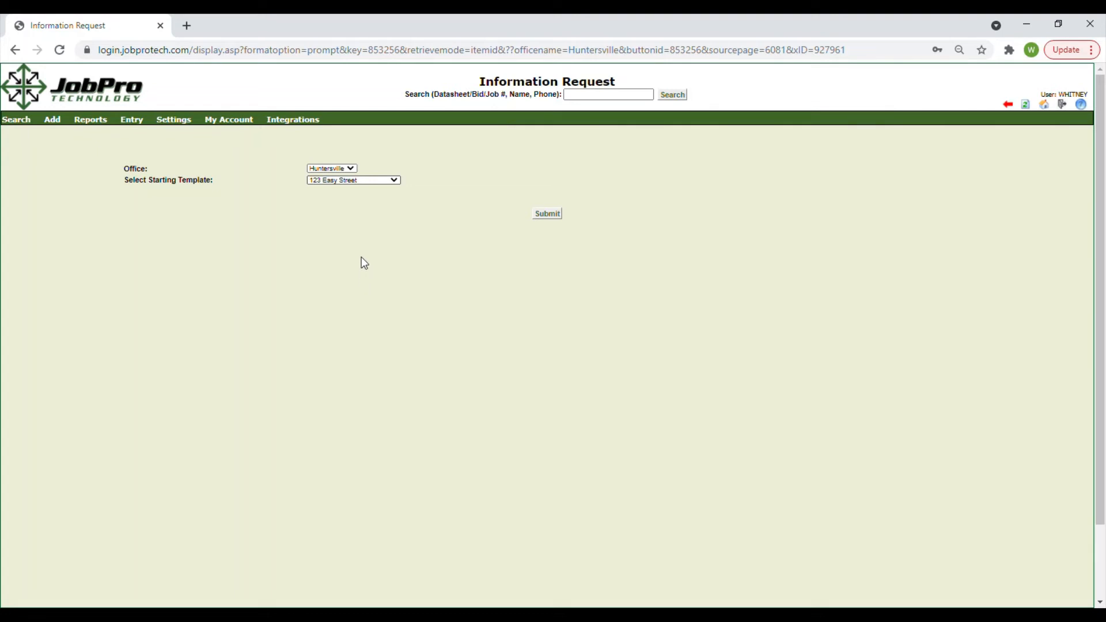
pyautogui.click(361, 227)
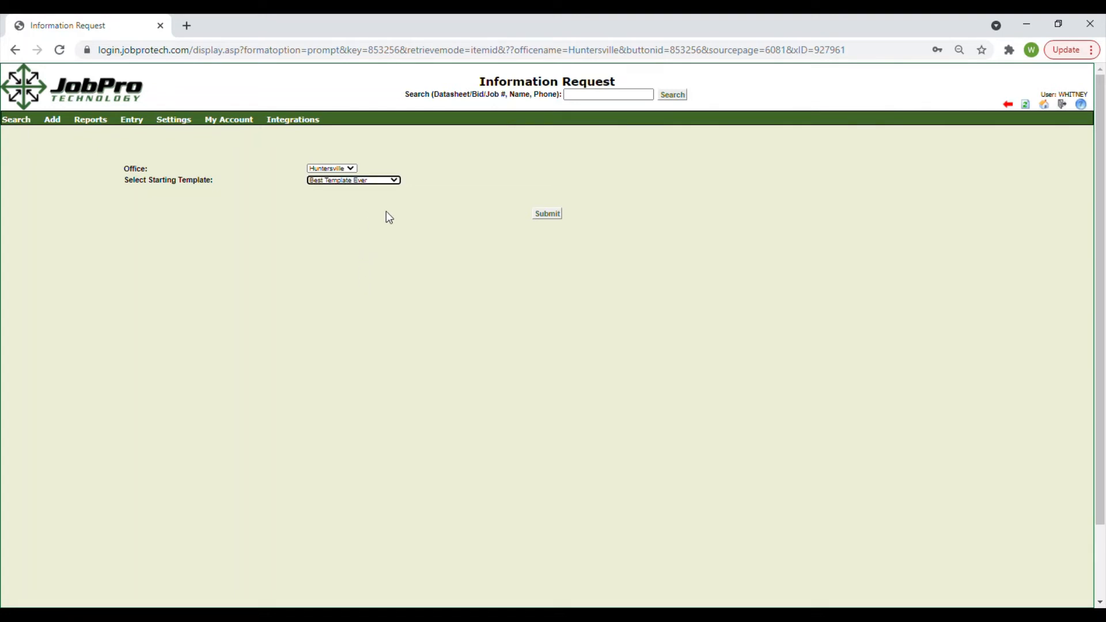
pyautogui.click(548, 215)
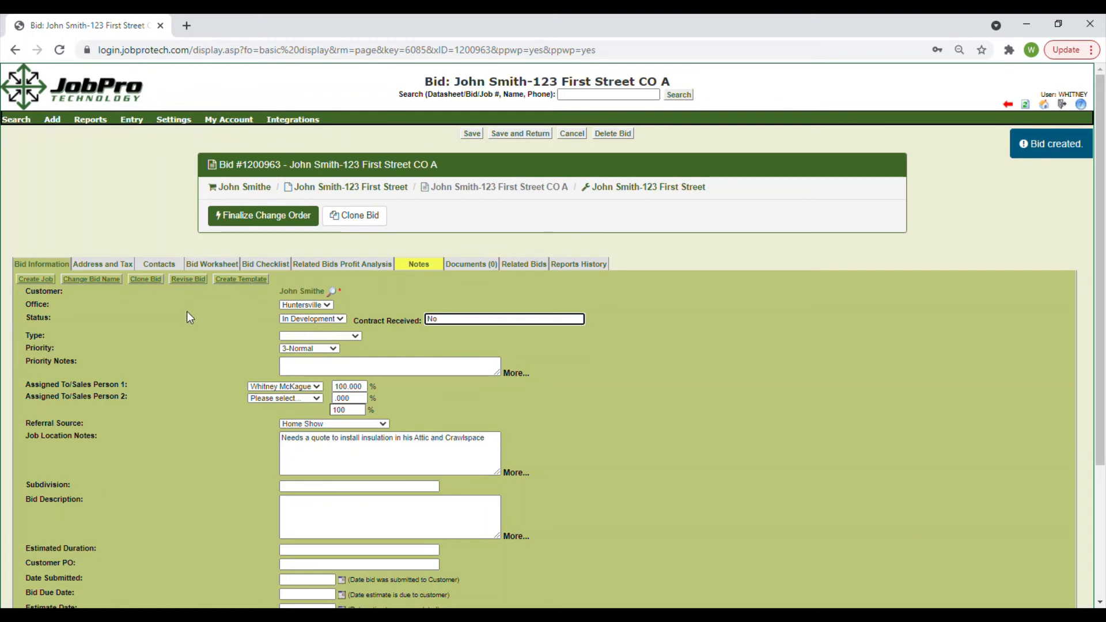
pyautogui.click(211, 267)
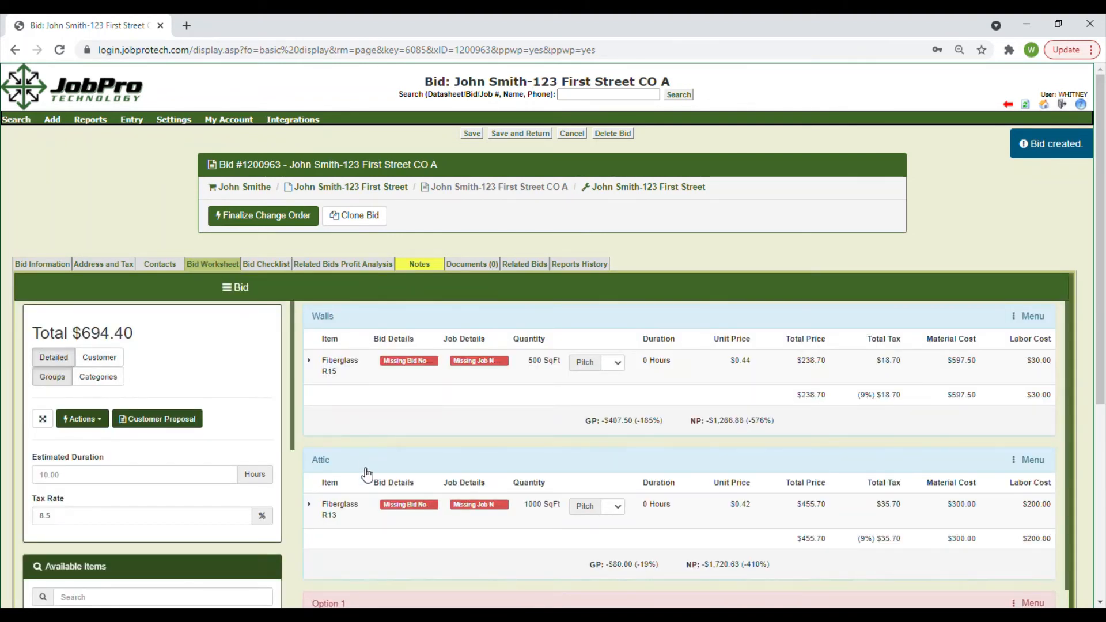
pyautogui.scroll(-3, 225, 505)
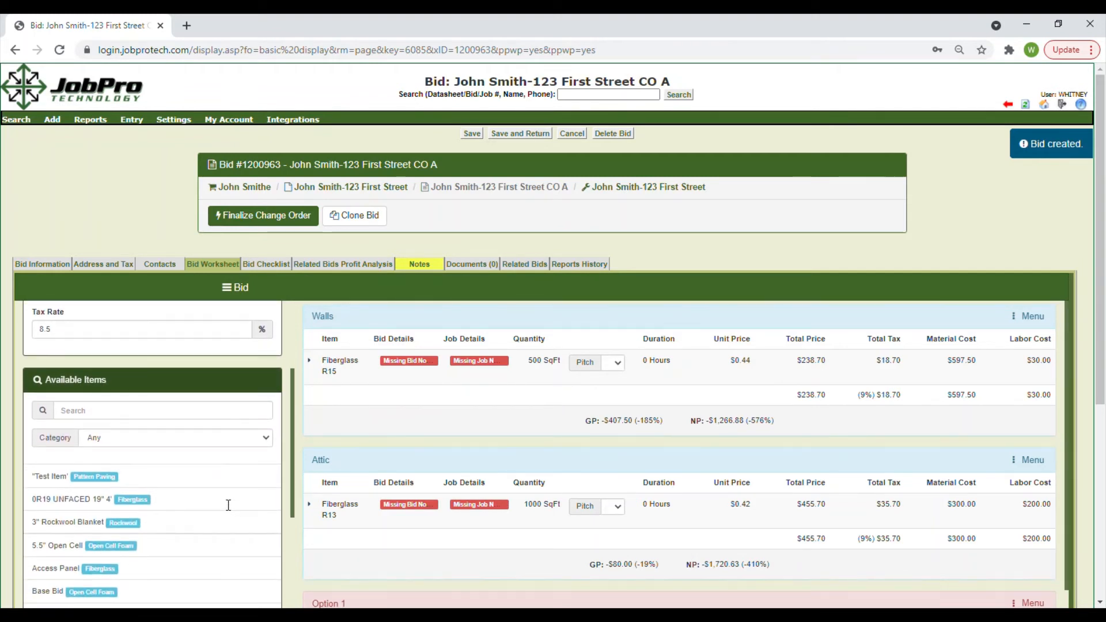
pyautogui.scroll(3, 228, 506)
pyautogui.scroll(1, 227, 506)
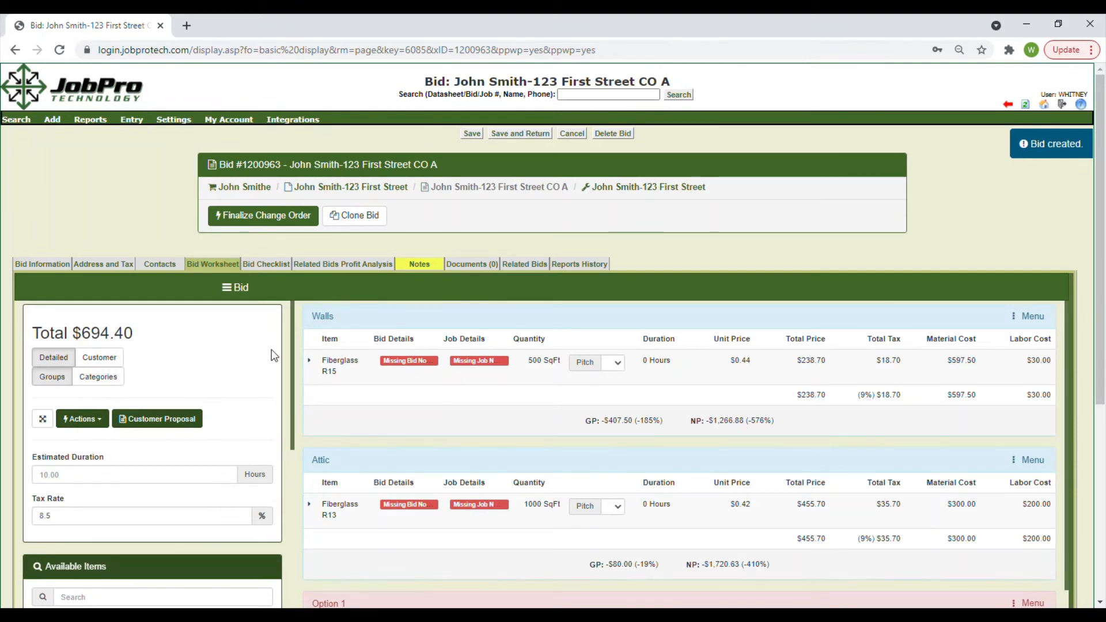
pyautogui.click(273, 222)
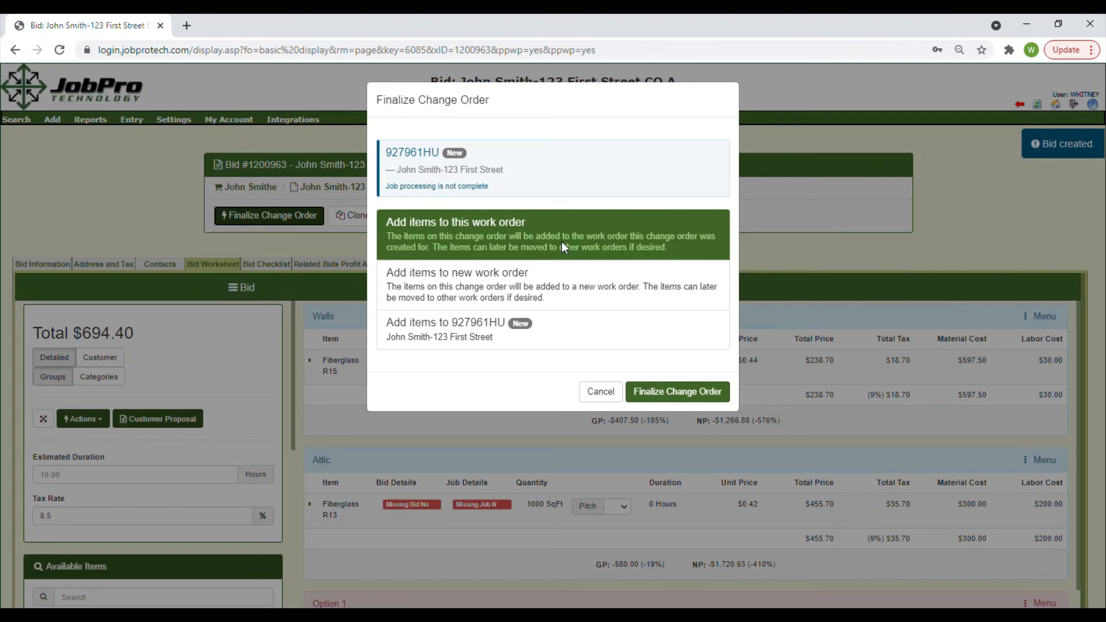
# Step: Finalize change order CO A, adding its items to this work order
pyautogui.click(563, 282)
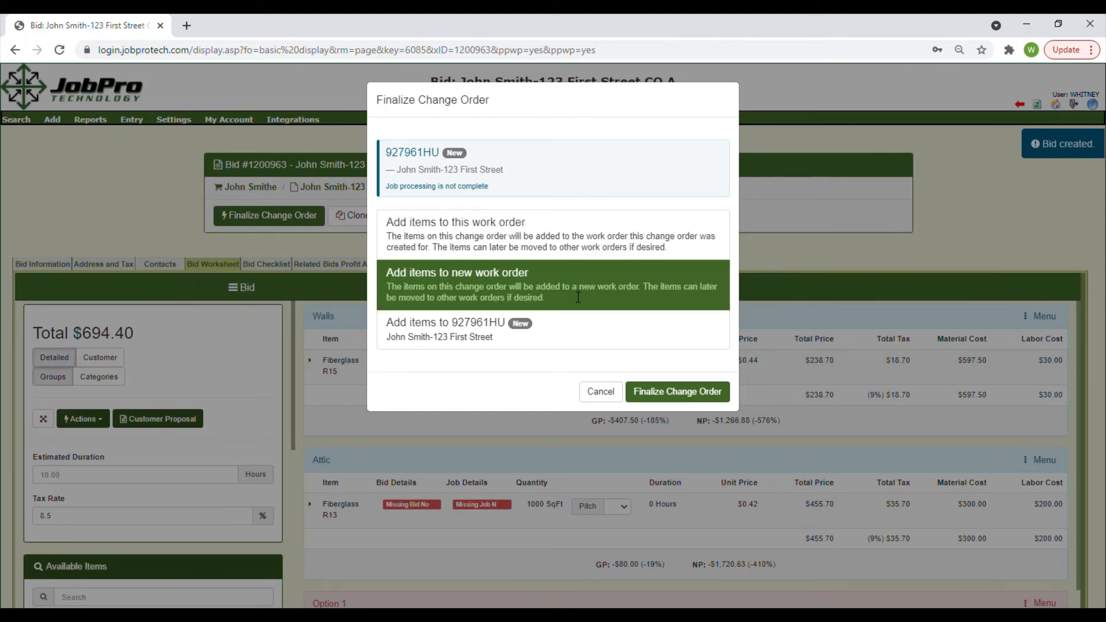
pyautogui.click(572, 337)
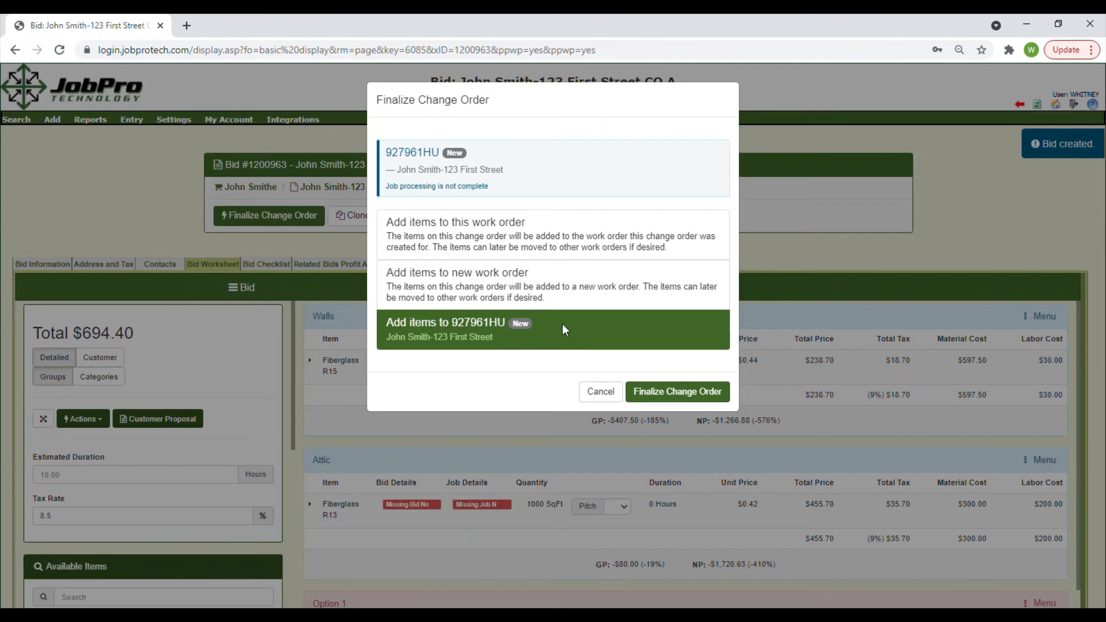
pyautogui.click(564, 247)
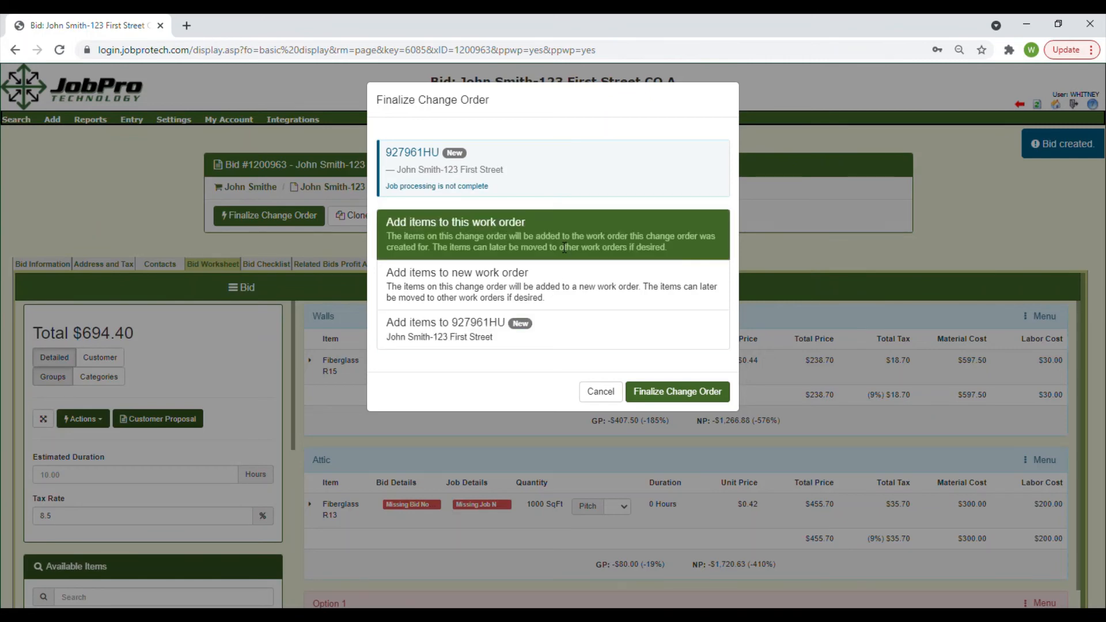
pyautogui.click(677, 394)
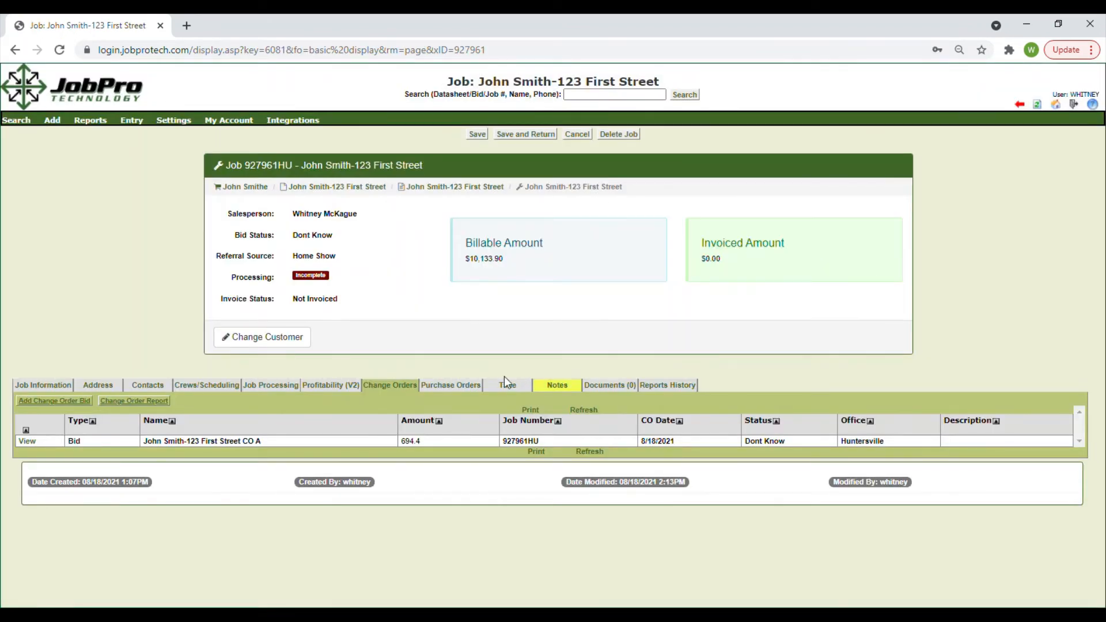
# Step: Go to Job Processing's Job Invoices and create a new invoice for job 927961HU
pyautogui.click(284, 386)
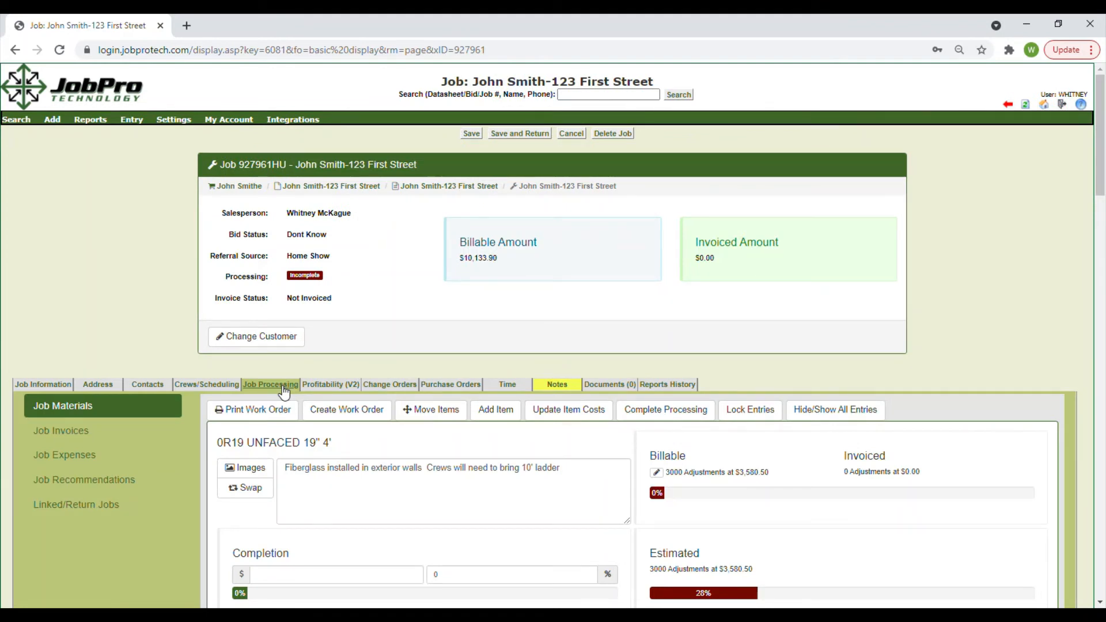
pyautogui.click(162, 440)
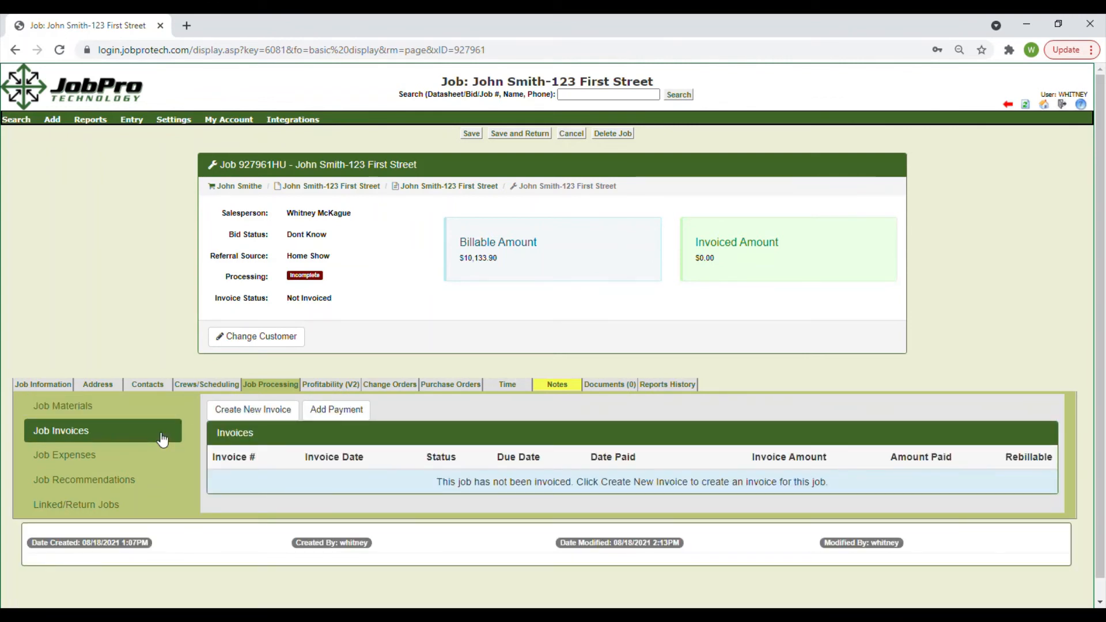
pyautogui.click(253, 417)
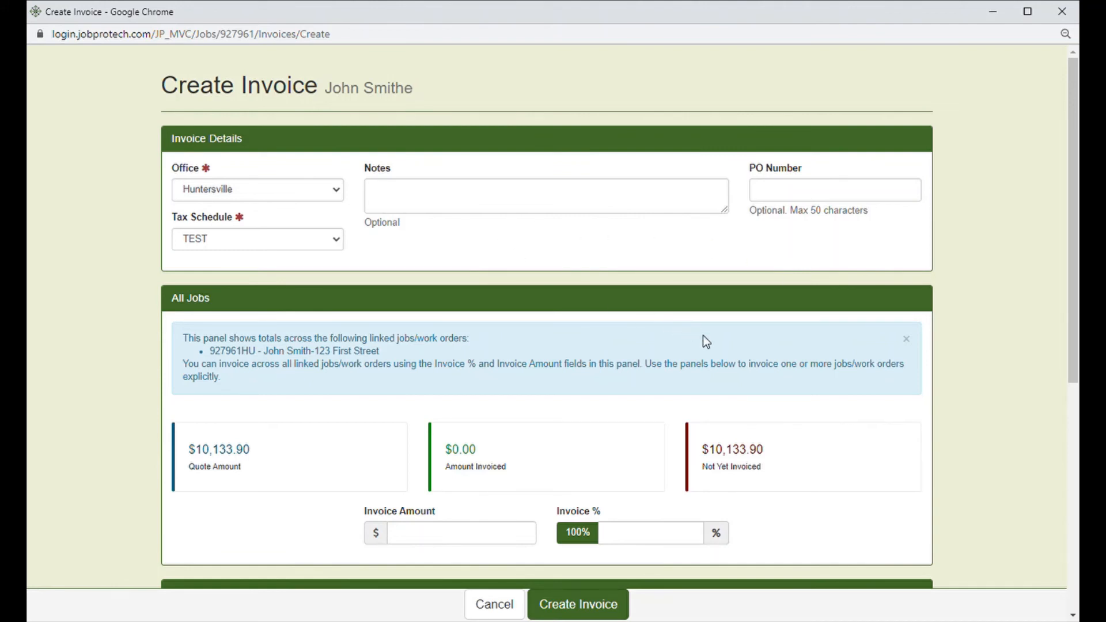
# Step: Set the Invoice % to 50 so the invoice amounts fill in
pyautogui.scroll(-5, 933, 456)
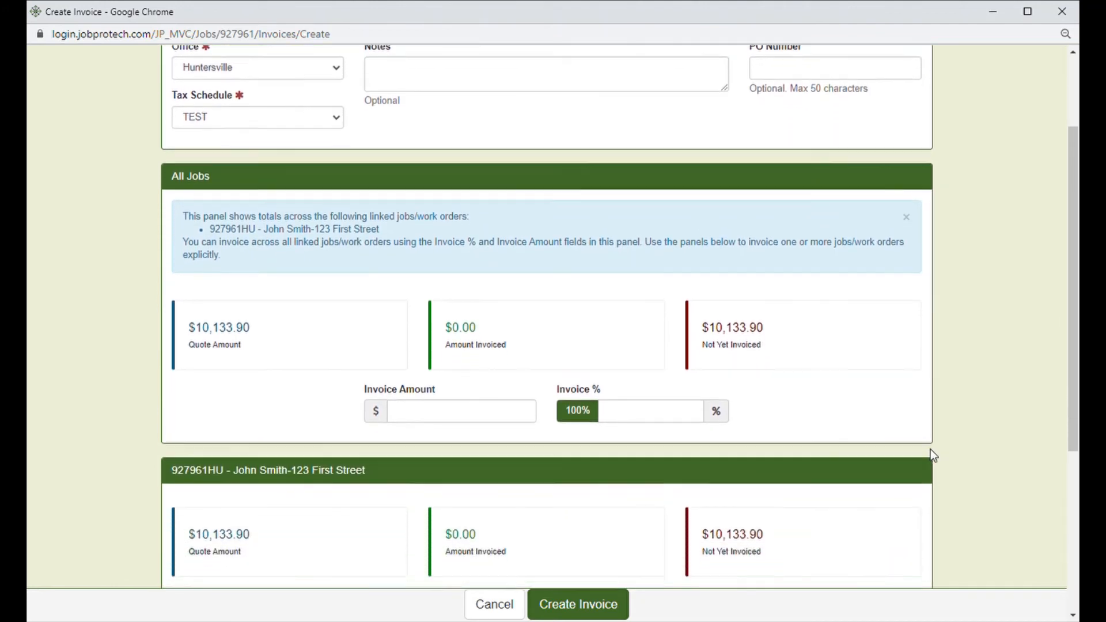
pyautogui.scroll(-1, 933, 455)
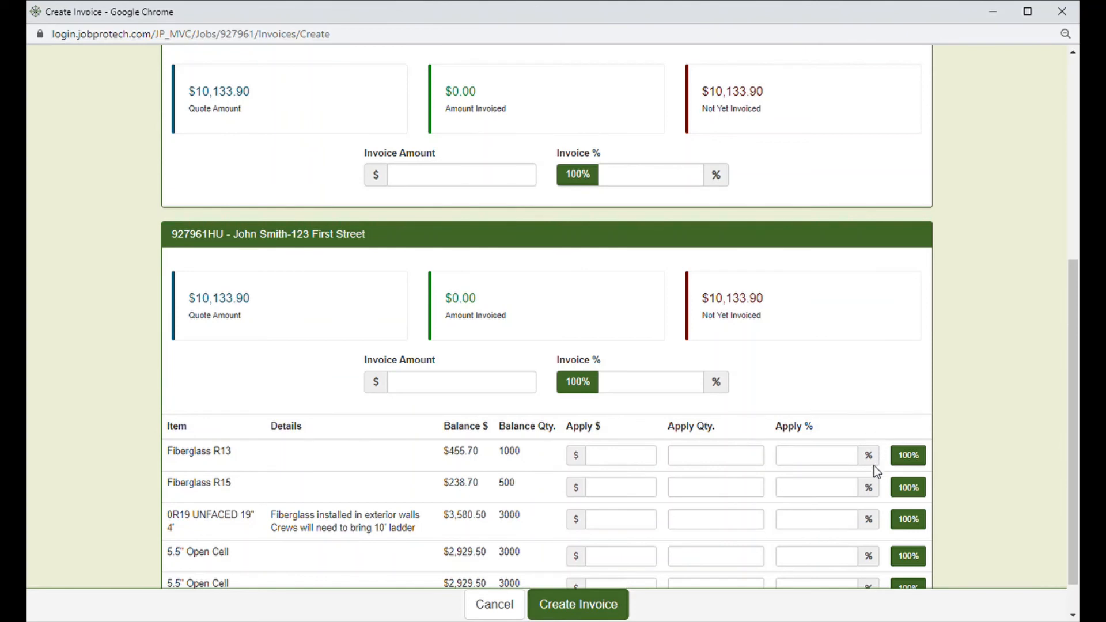
pyautogui.scroll(-1, 875, 472)
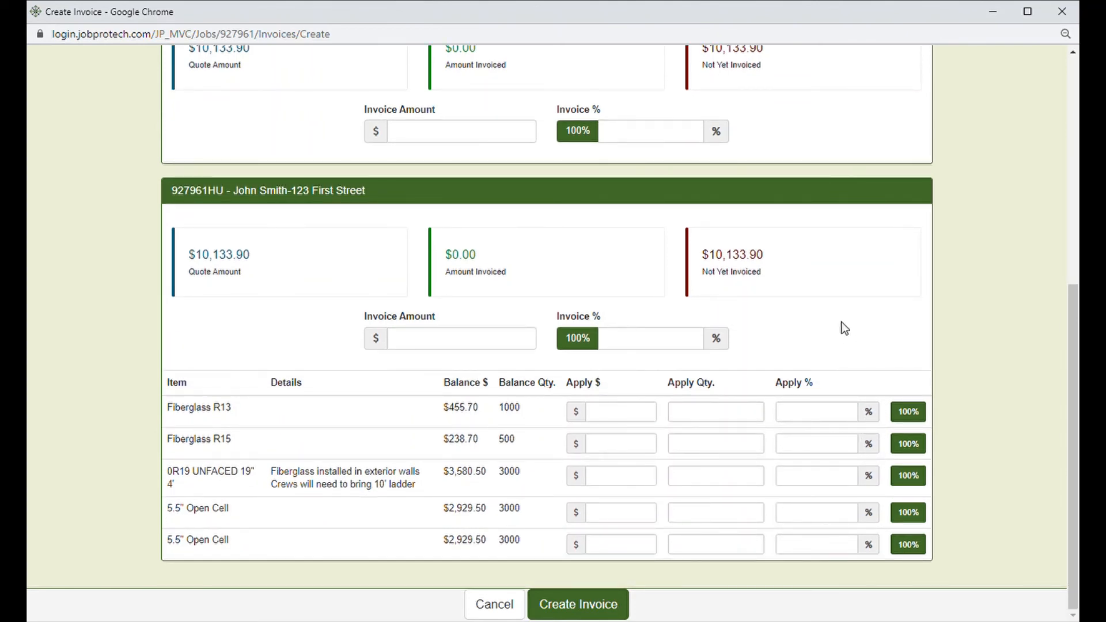
pyautogui.scroll(1, 837, 318)
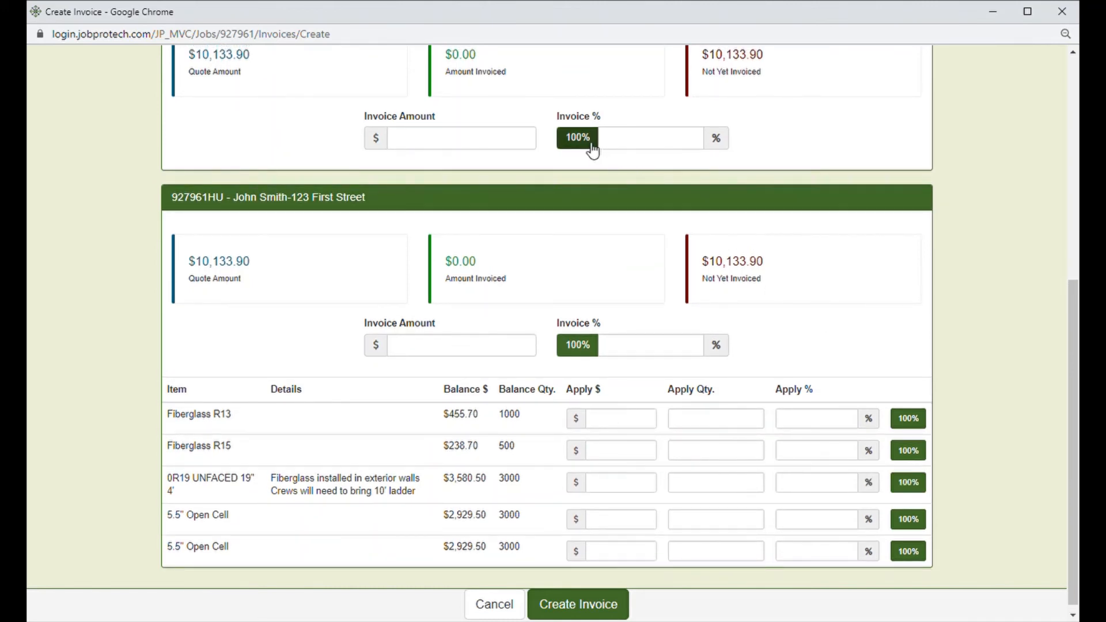
pyautogui.click(623, 141)
pyautogui.write('5')
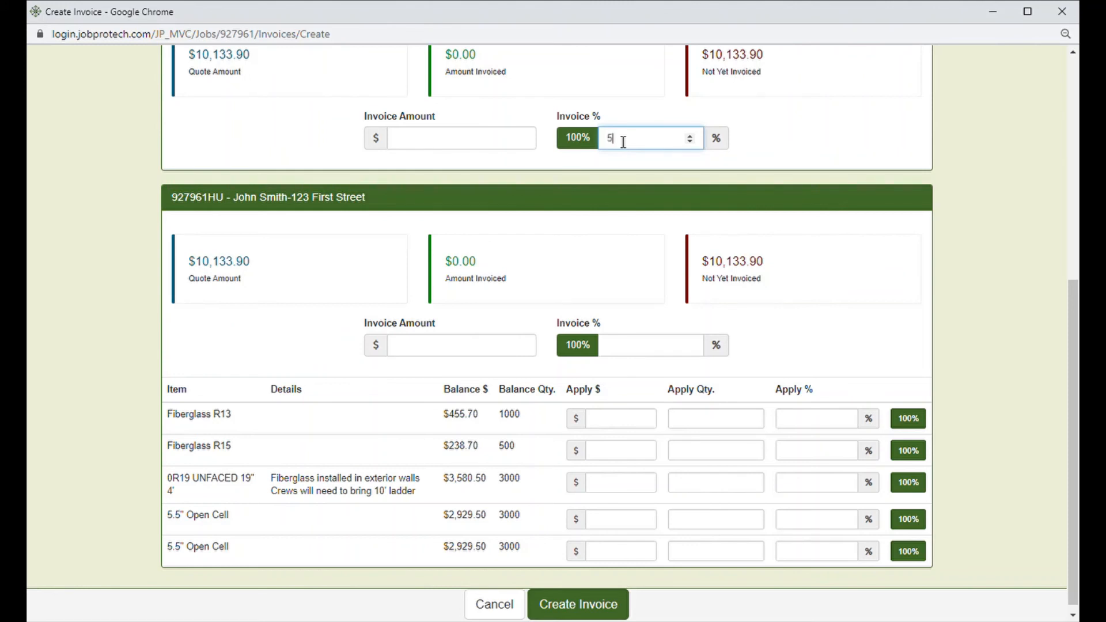
pyautogui.write('0')
pyautogui.click(787, 135)
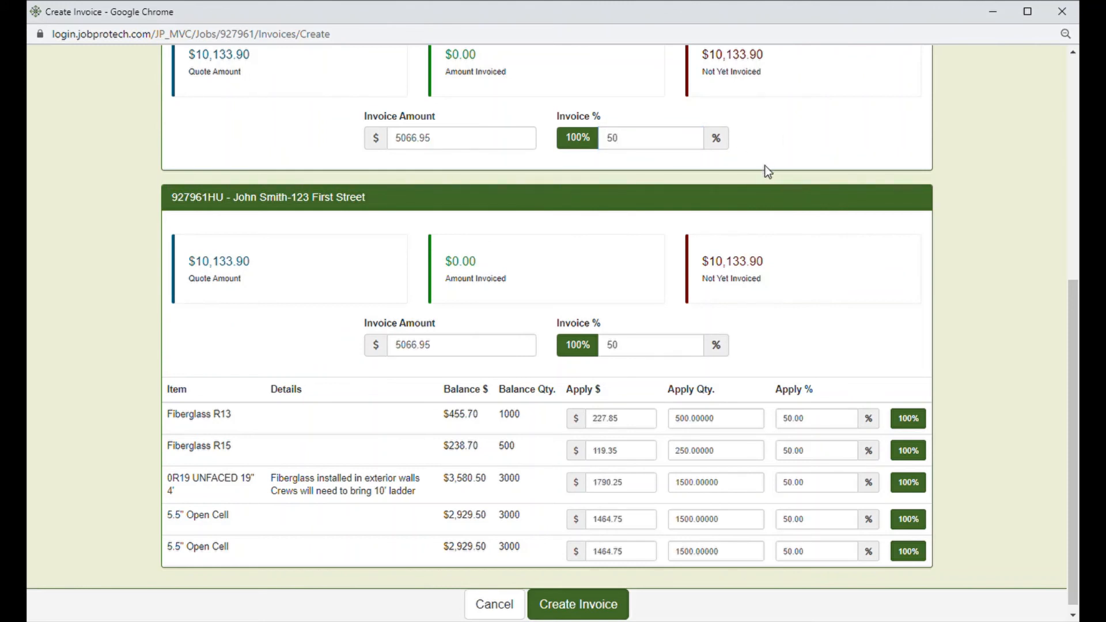
# Step: Switch to 100% and create invoice 463192 for $10,133.90
pyautogui.click(586, 142)
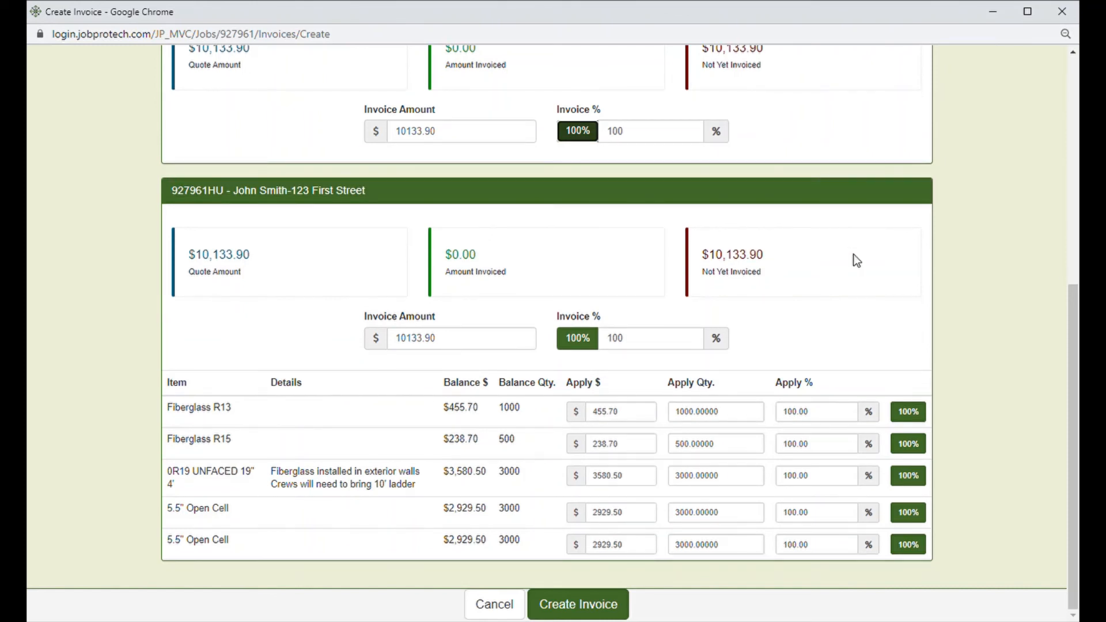
pyautogui.click(610, 609)
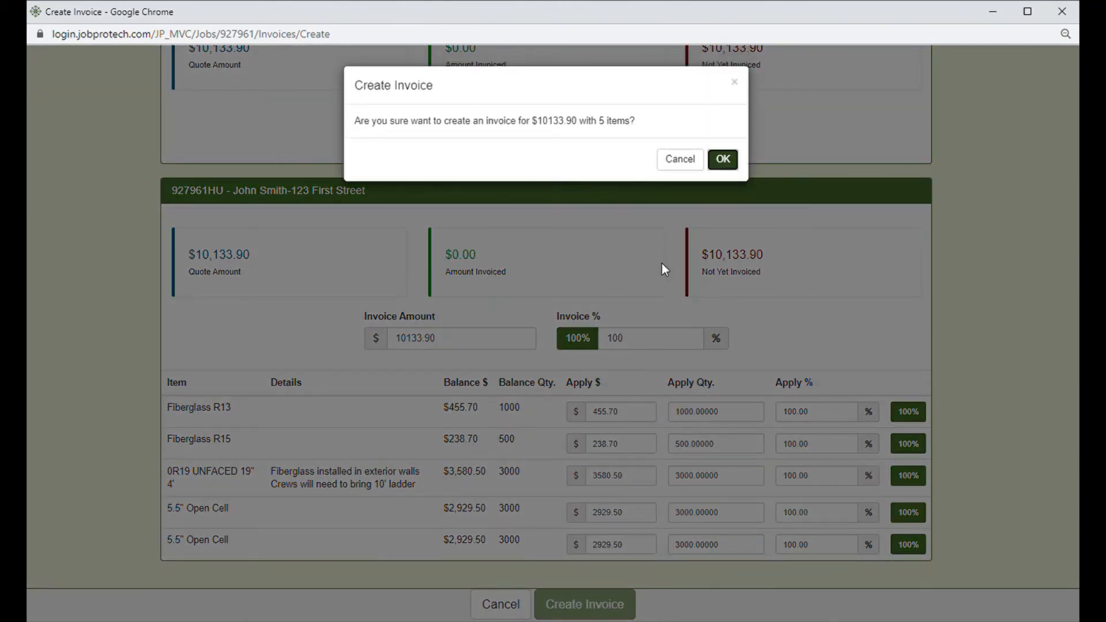
pyautogui.click(724, 162)
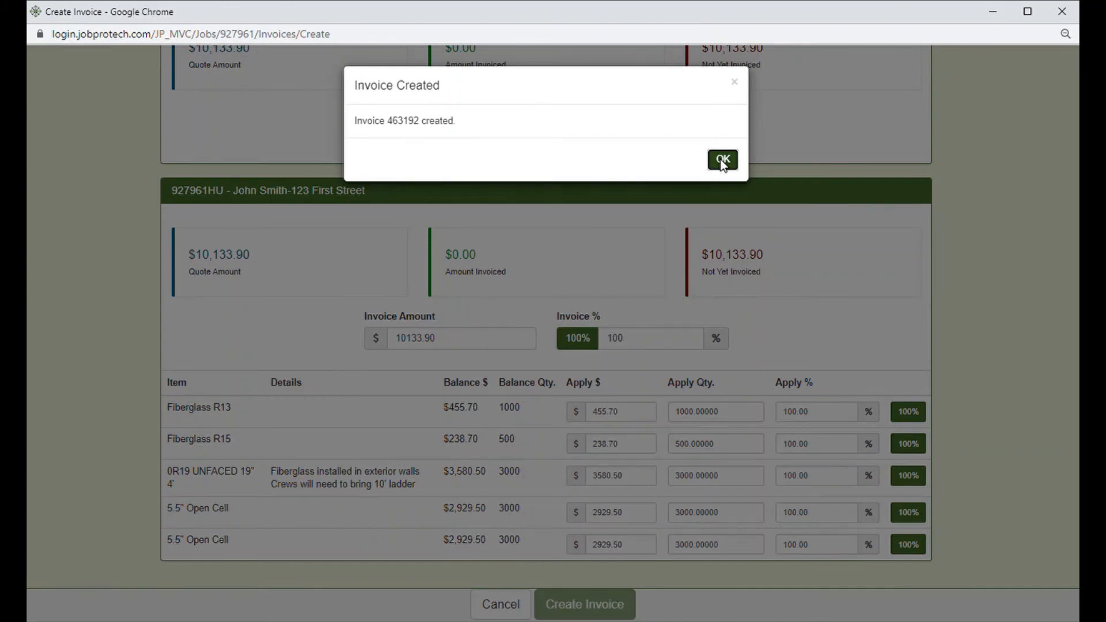
pyautogui.click(723, 161)
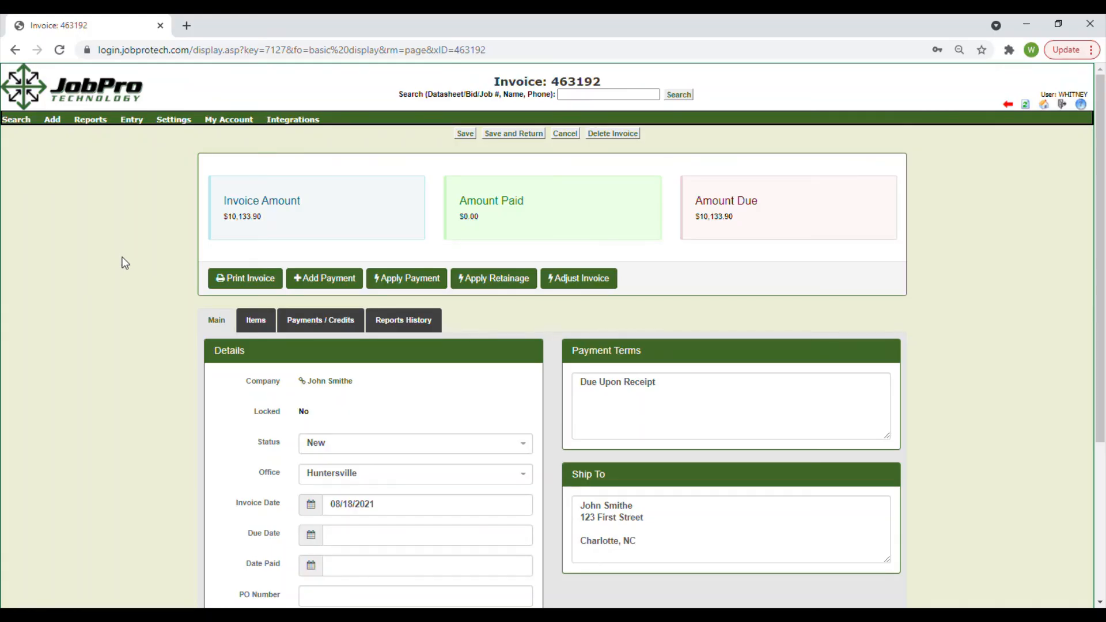
# Step: Save invoice 463192 as a PDF with the New Invoice Template
pyautogui.scroll(-2, 136, 272)
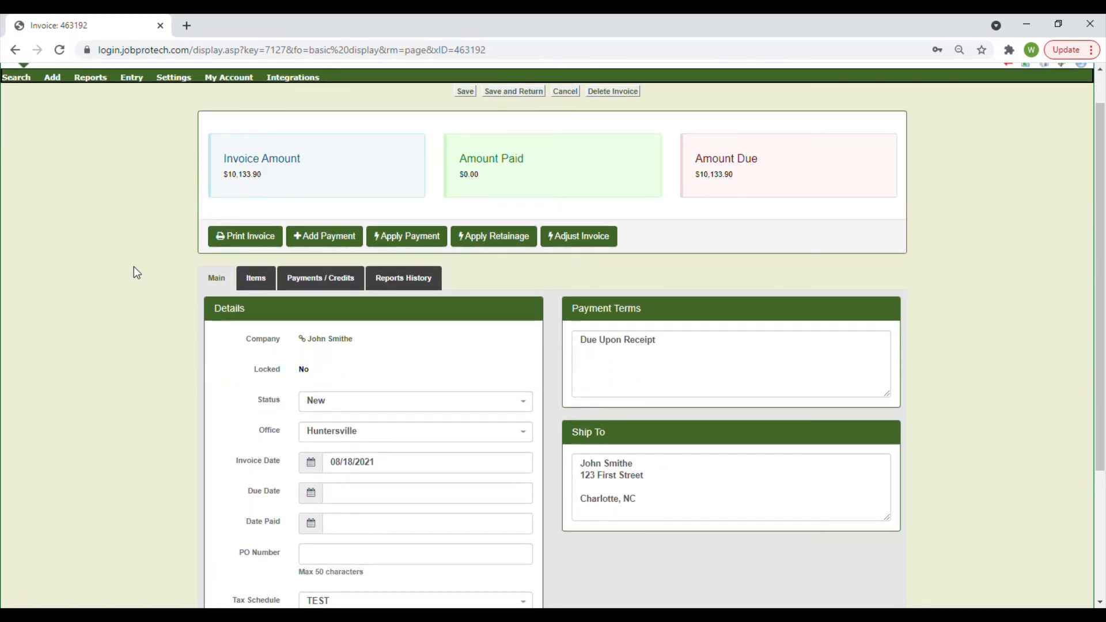
pyautogui.scroll(-2, 134, 267)
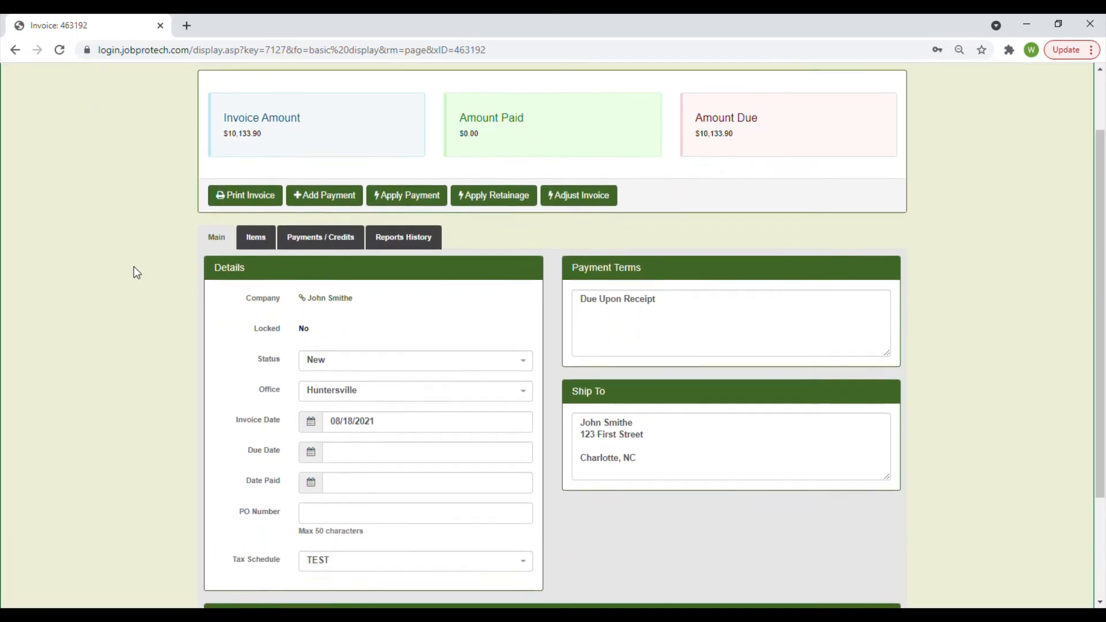
pyautogui.scroll(3, 134, 272)
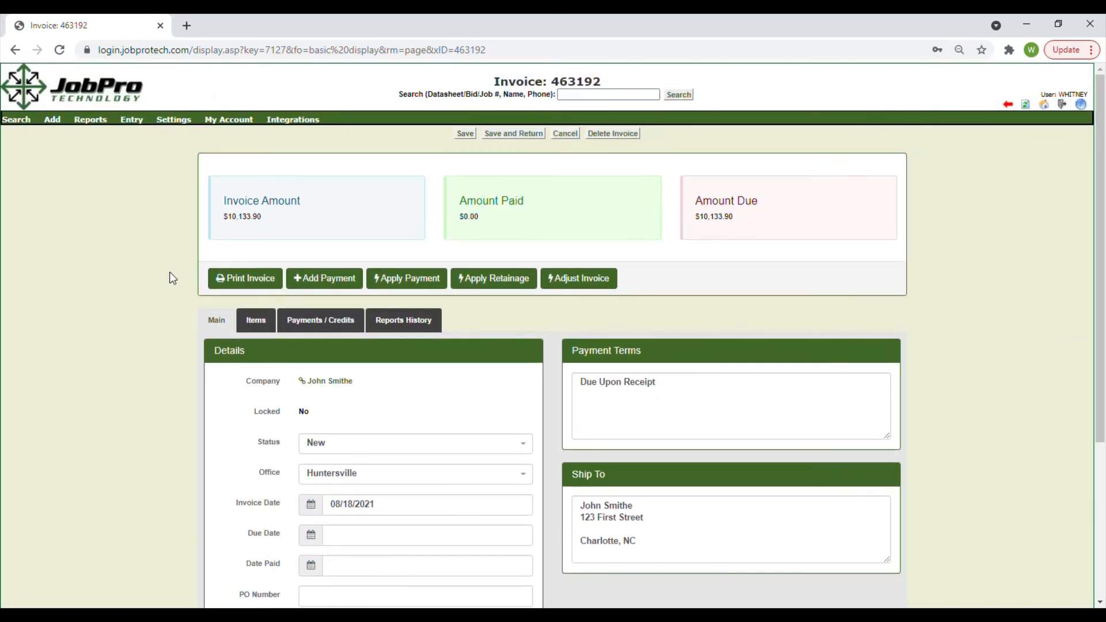
pyautogui.click(256, 281)
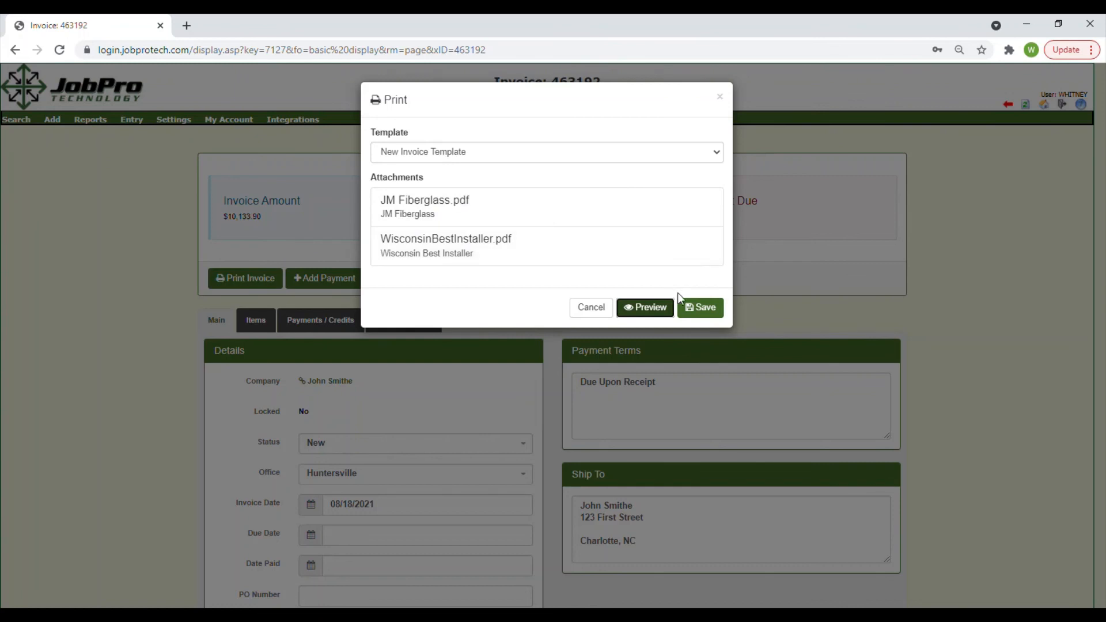
pyautogui.click(695, 309)
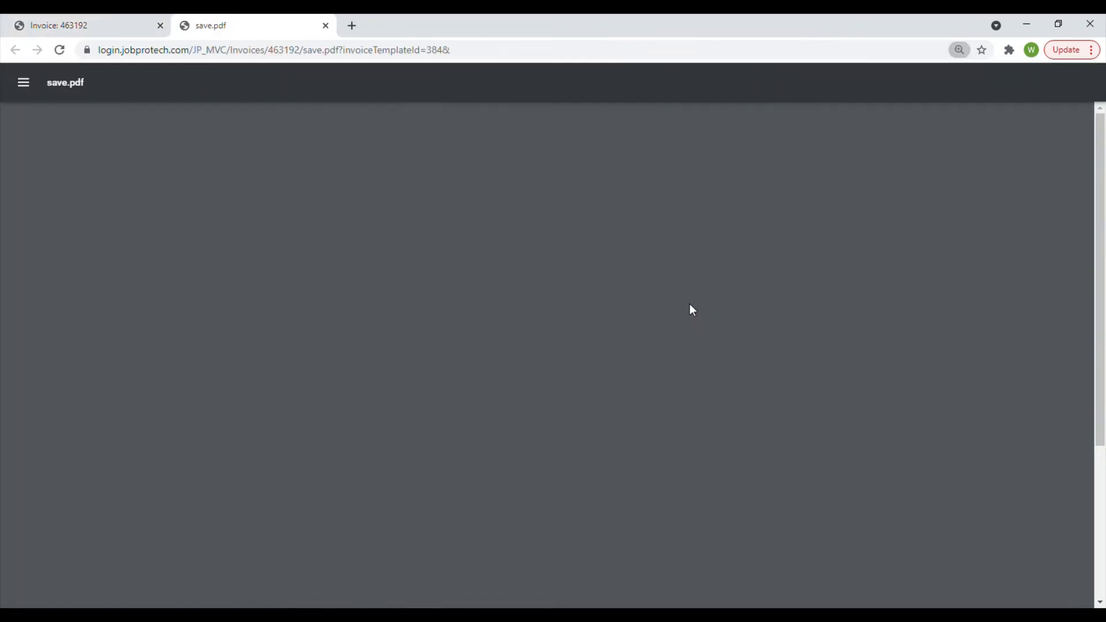
# Step: Review the saved PDF, then return to the invoice's Reports History
pyautogui.scroll(-4, 807, 400)
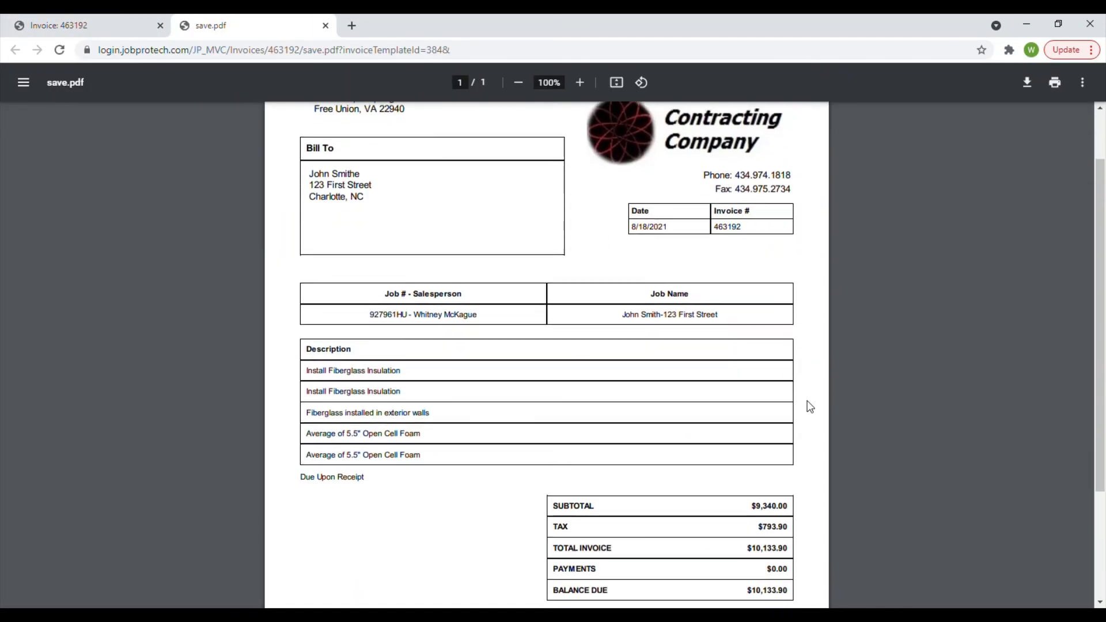
pyautogui.scroll(4, 808, 407)
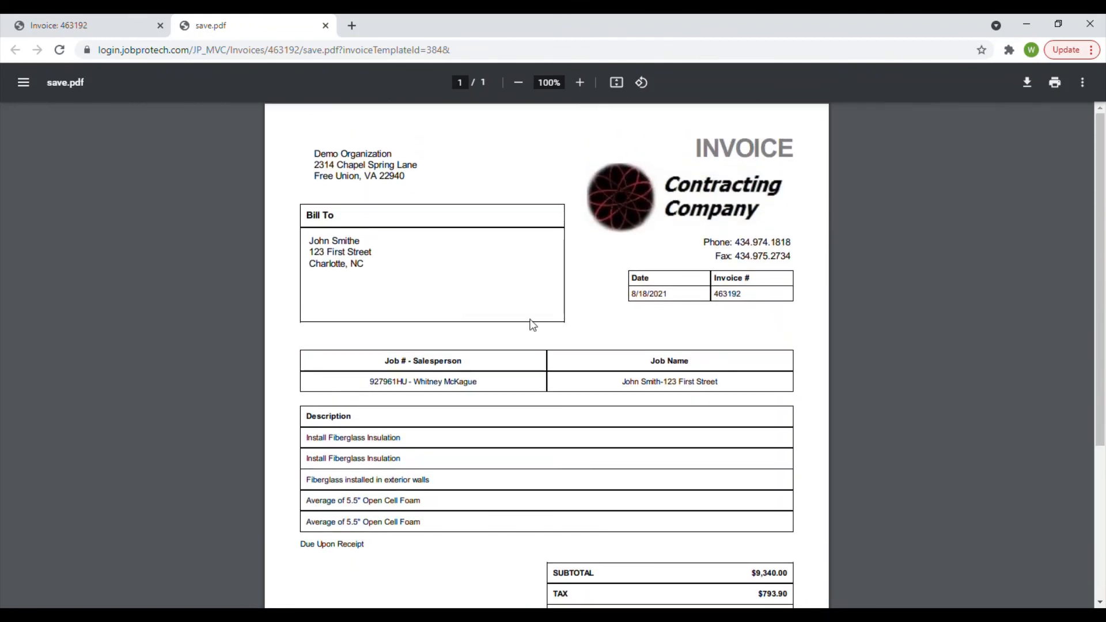
pyautogui.click(99, 27)
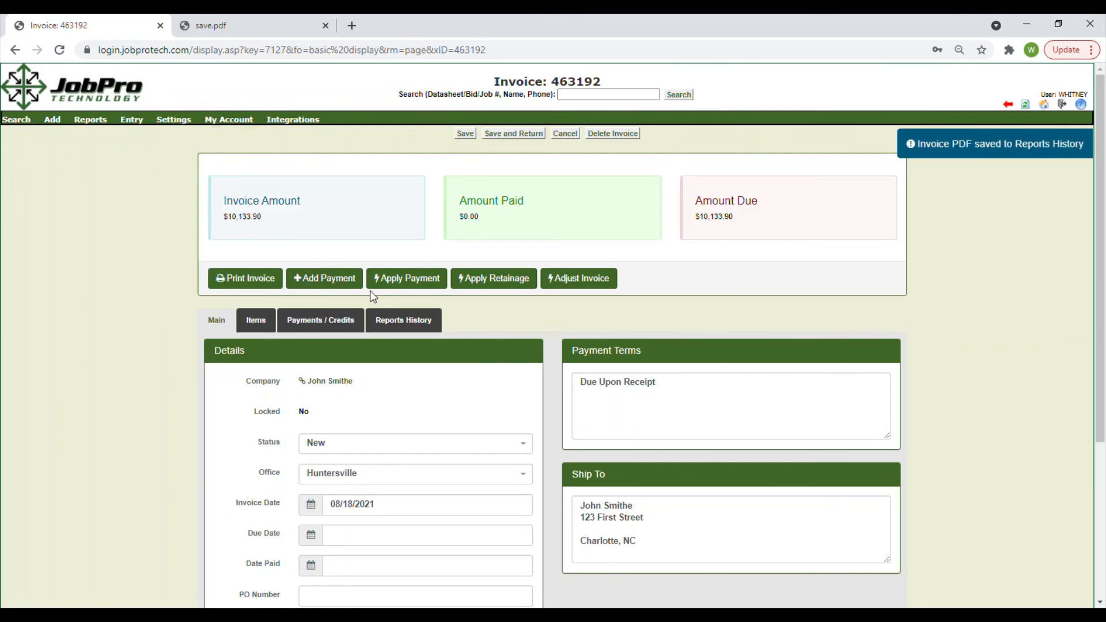
pyautogui.click(402, 320)
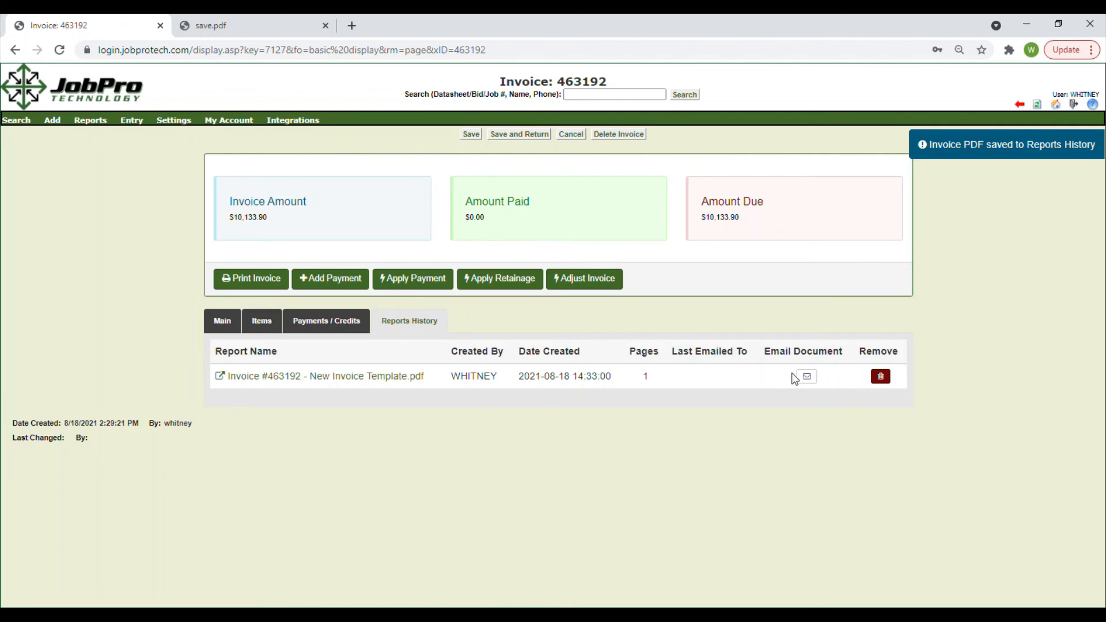
# Step: Email the saved invoice PDF to the customer's e-mail address
pyautogui.click(807, 377)
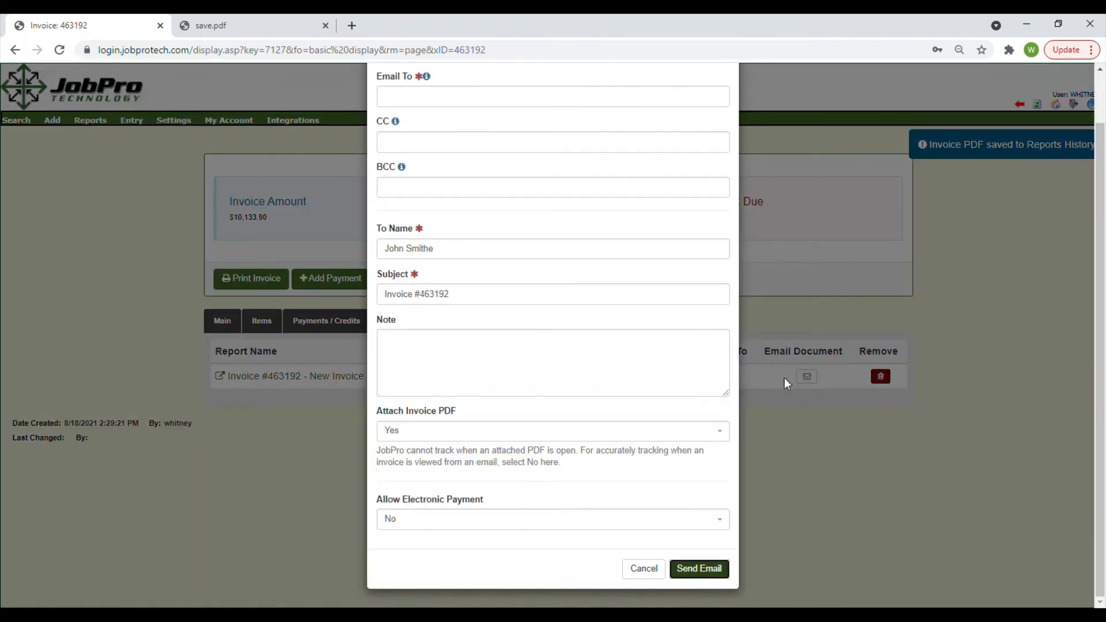
pyautogui.click(429, 99)
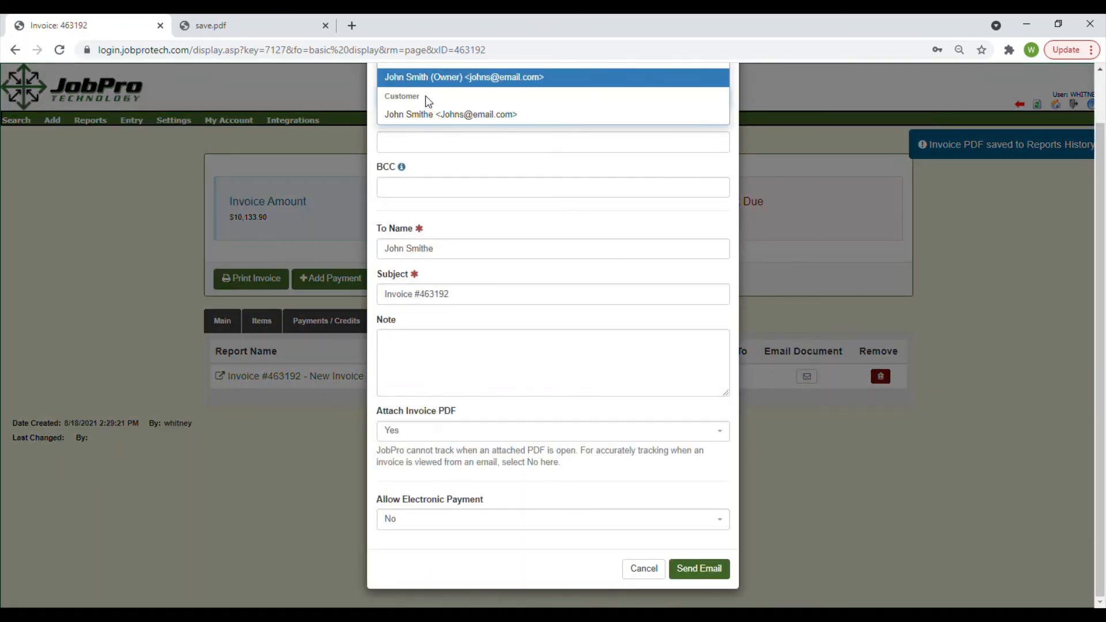
pyautogui.click(463, 115)
pyautogui.click(388, 95)
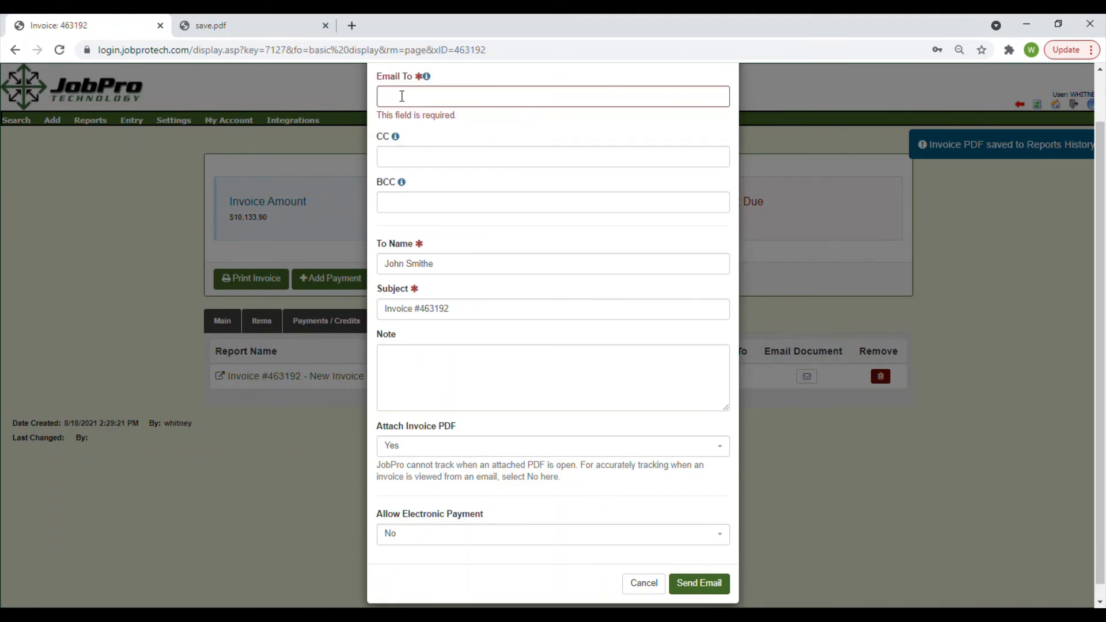
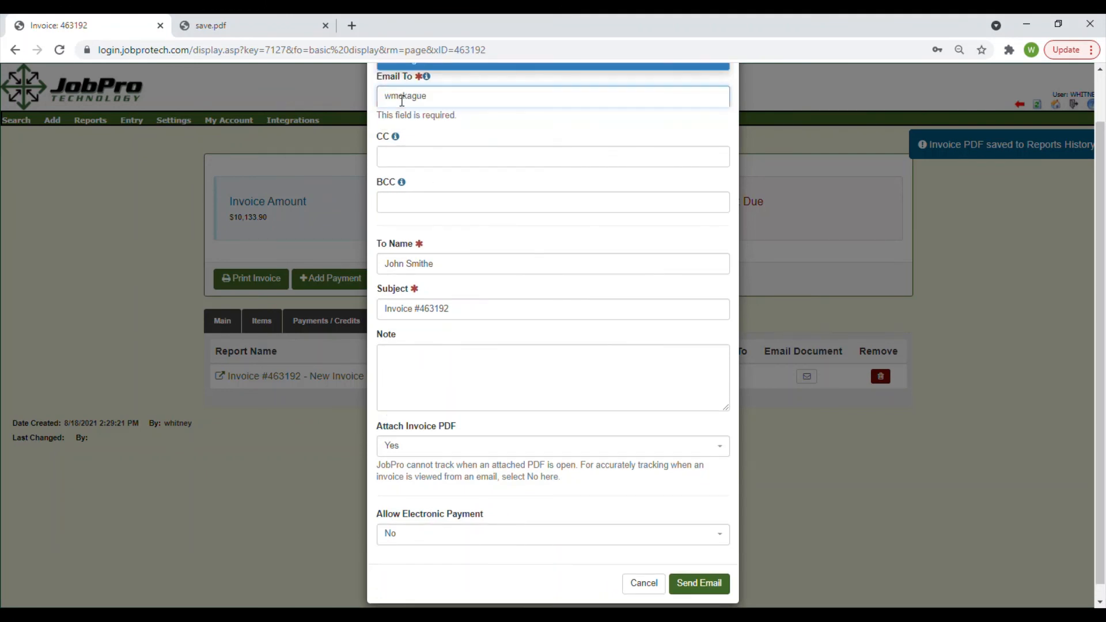
pyautogui.click(405, 68)
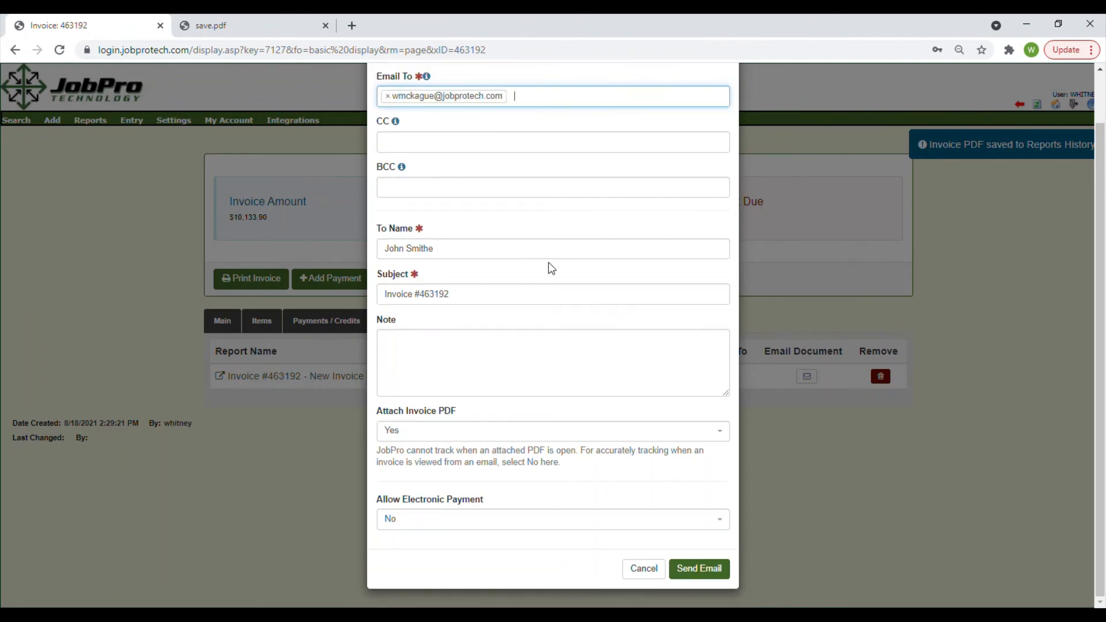
pyautogui.click(720, 574)
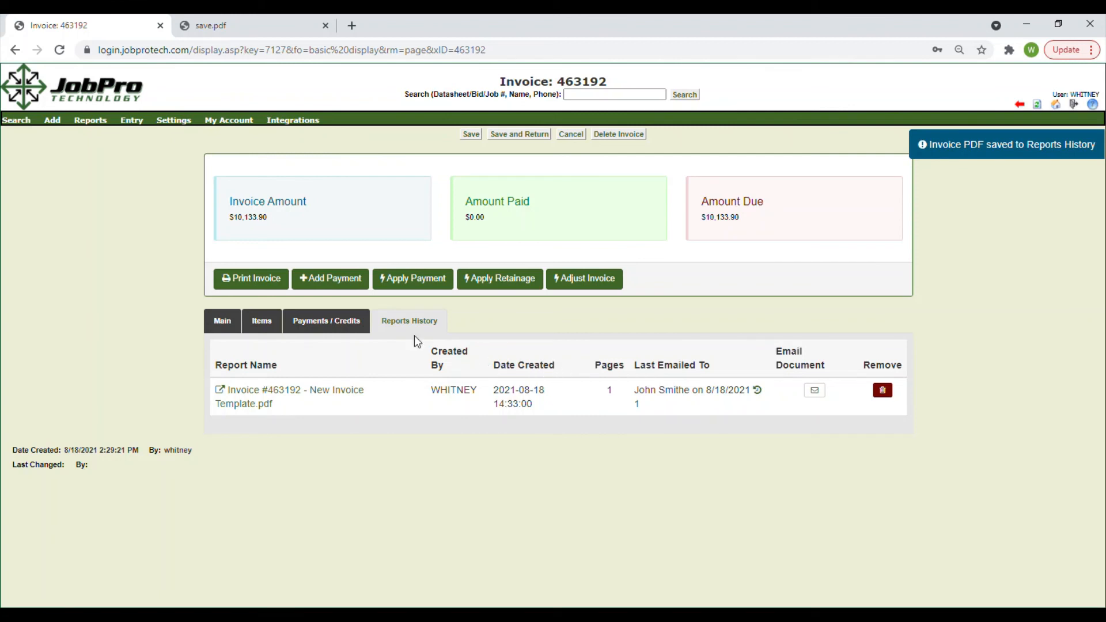
pyautogui.click(339, 285)
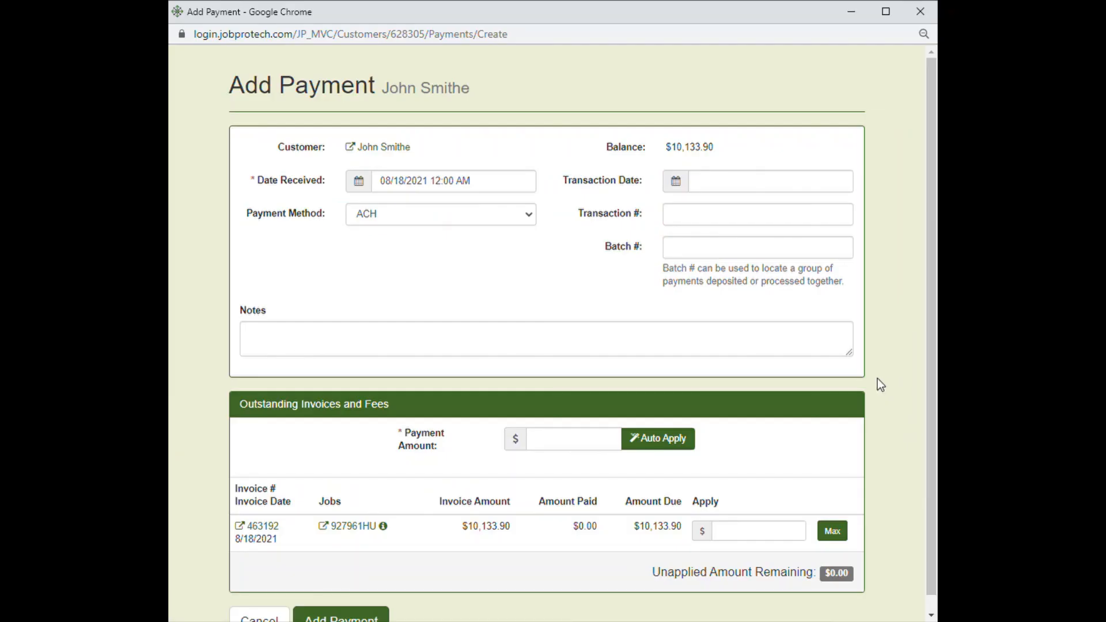
# Step: Record a $10,133.90 payment dated now against invoice 463192 and check its Payments / Credits
pyautogui.click(676, 193)
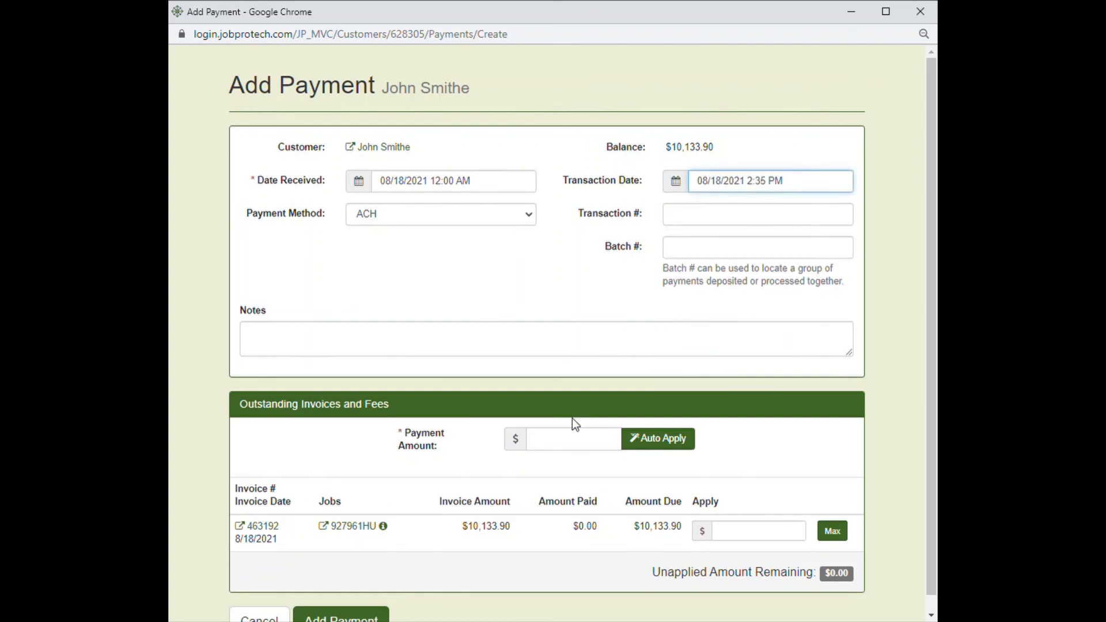
pyautogui.click(557, 444)
pyautogui.write('10133.90')
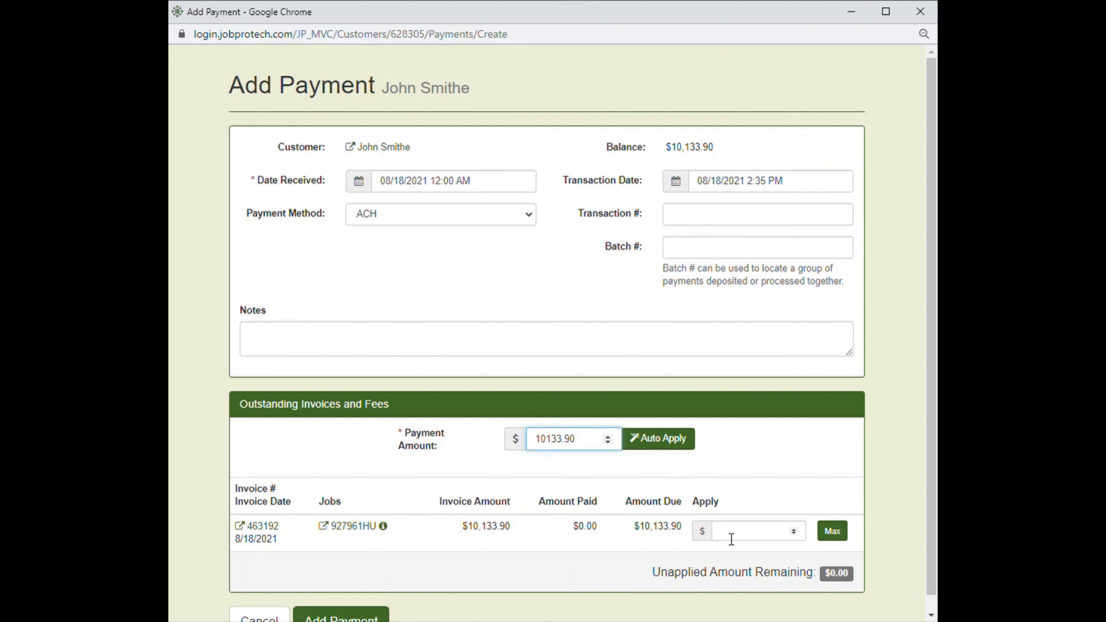
pyautogui.click(832, 531)
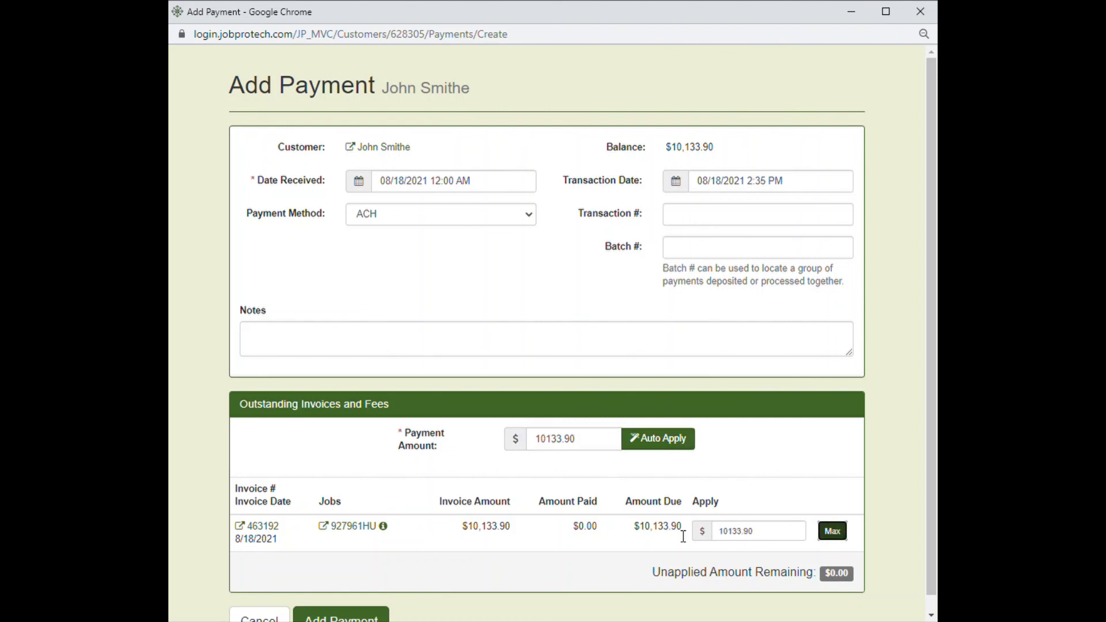
pyautogui.scroll(-1, 682, 533)
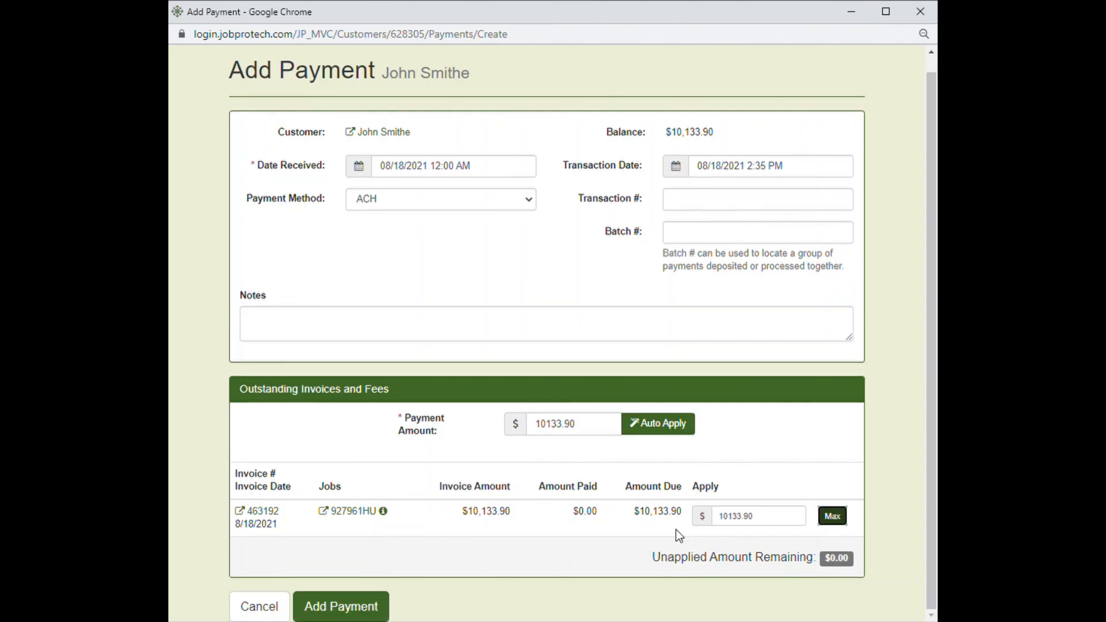
pyautogui.click(377, 609)
pyautogui.click(721, 161)
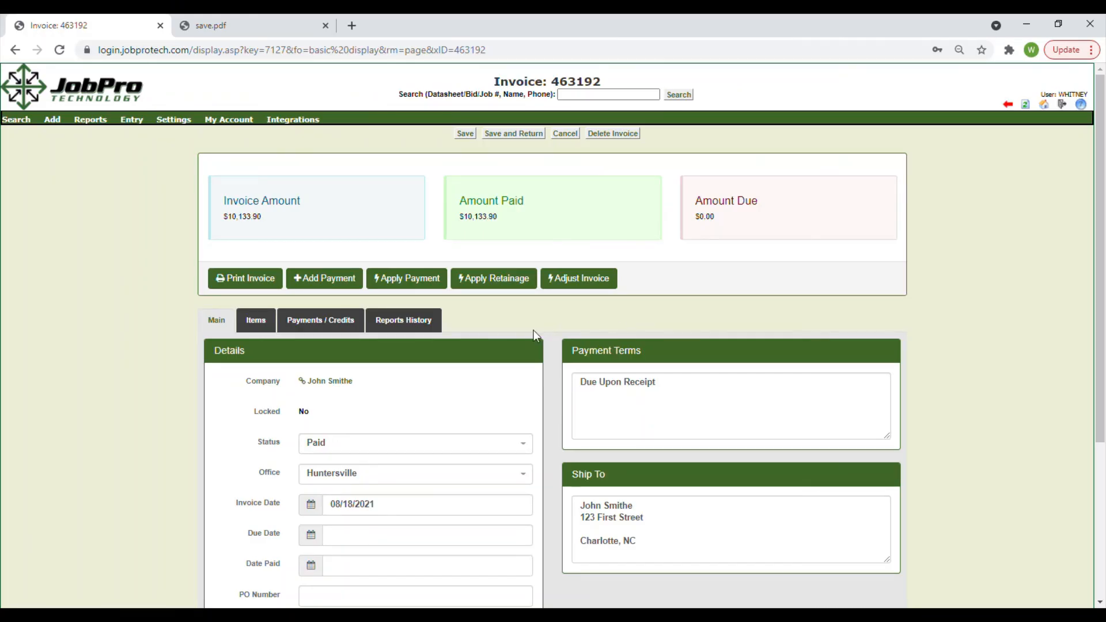
pyautogui.click(336, 328)
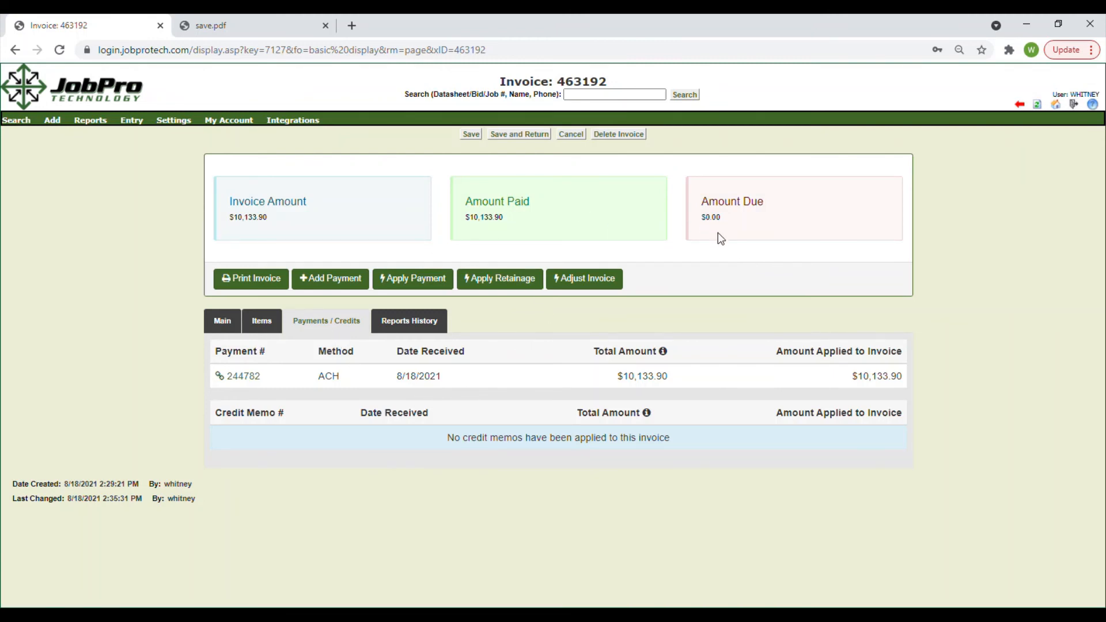
pyautogui.click(1056, 107)
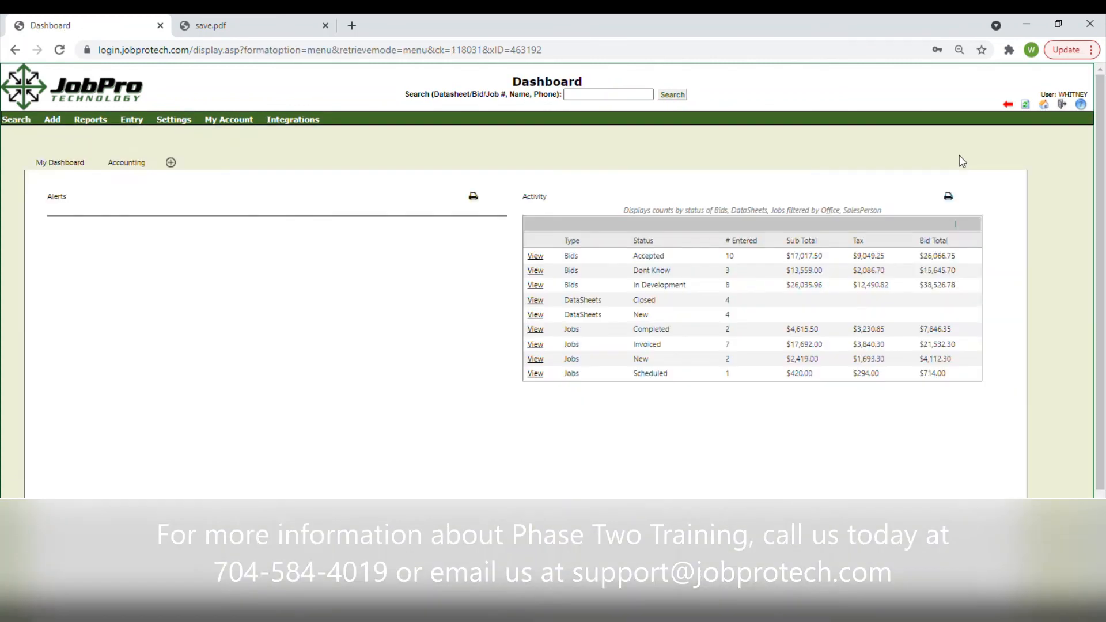